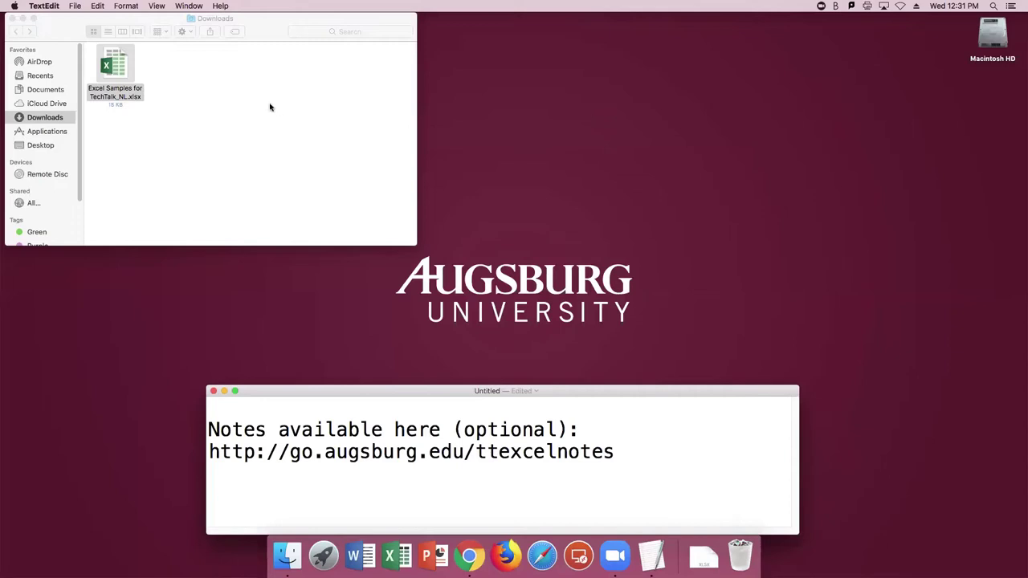
Add the contact e-mail address beneath the notes link, then select the Excel Samples workbook in Finder.
{"action": "left_click_drag", "start_coordinate": [387, 392], "coordinate": [374, 325]}
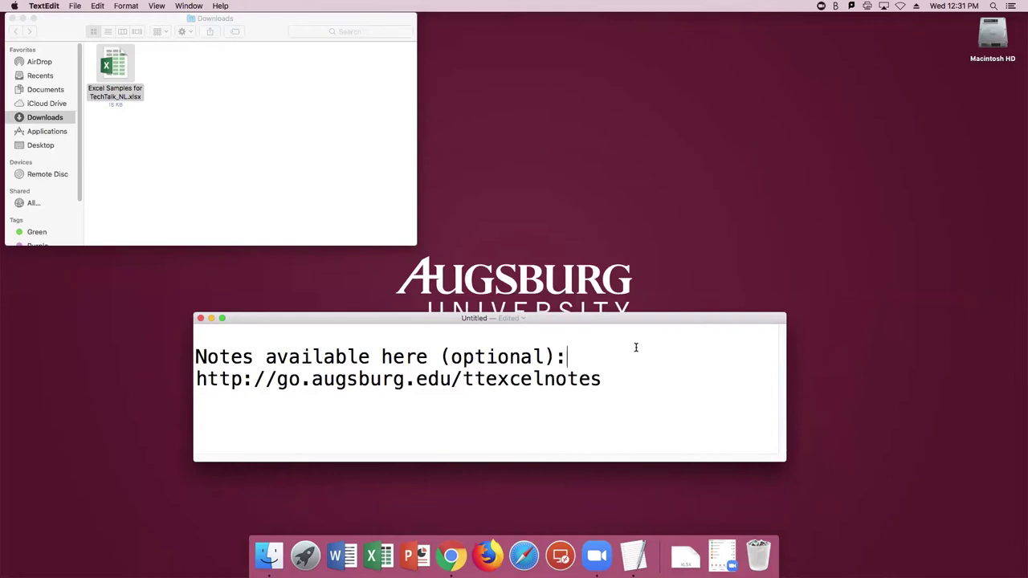
{"action": "left_click_drag", "start_coordinate": [613, 383], "coordinate": [278, 384]}
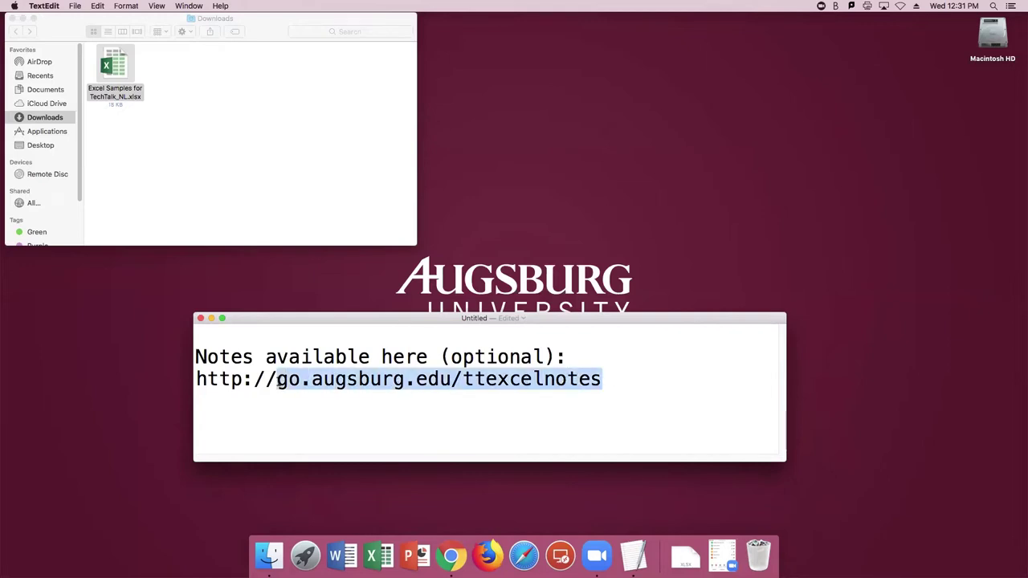
{"action": "left_click", "coordinate": [304, 414]}
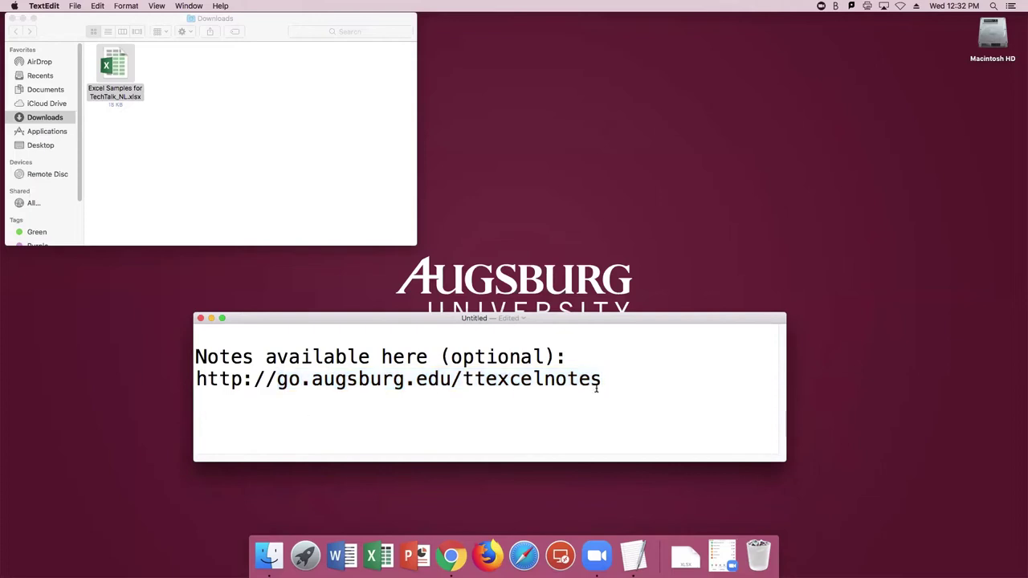
{"action": "key", "text": "Return"}
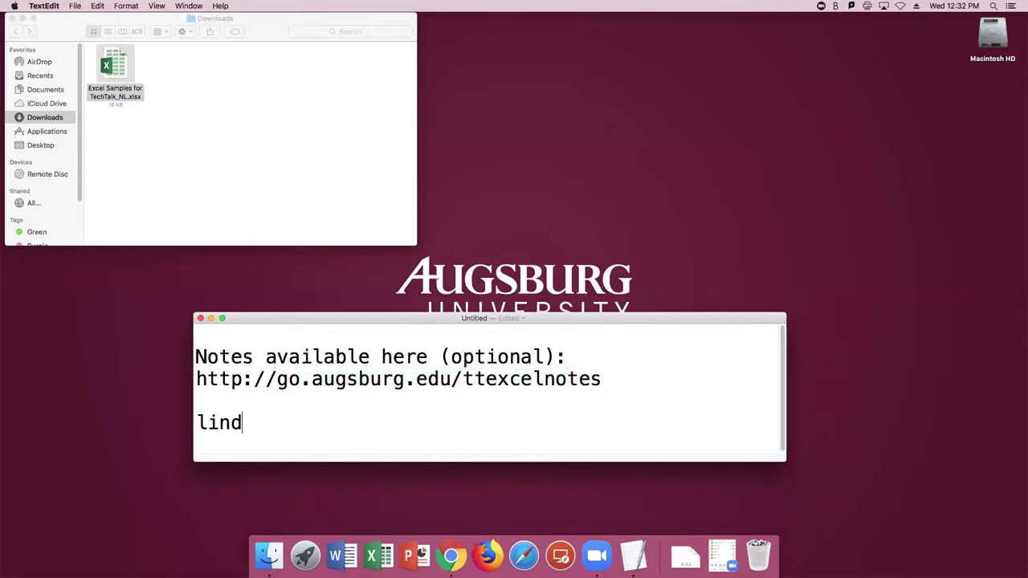
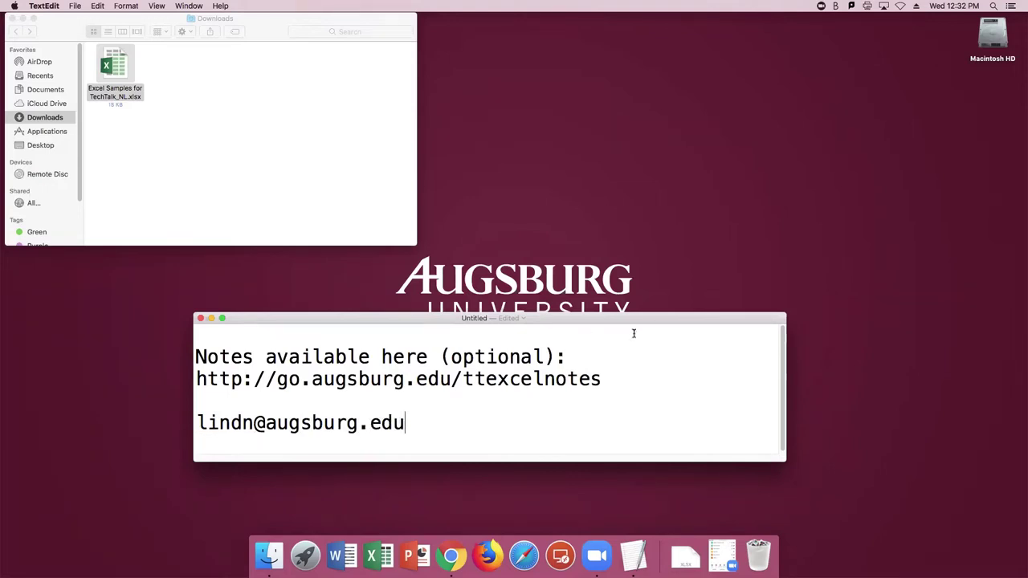
{"action": "left_click_drag", "start_coordinate": [627, 319], "coordinate": [632, 399]}
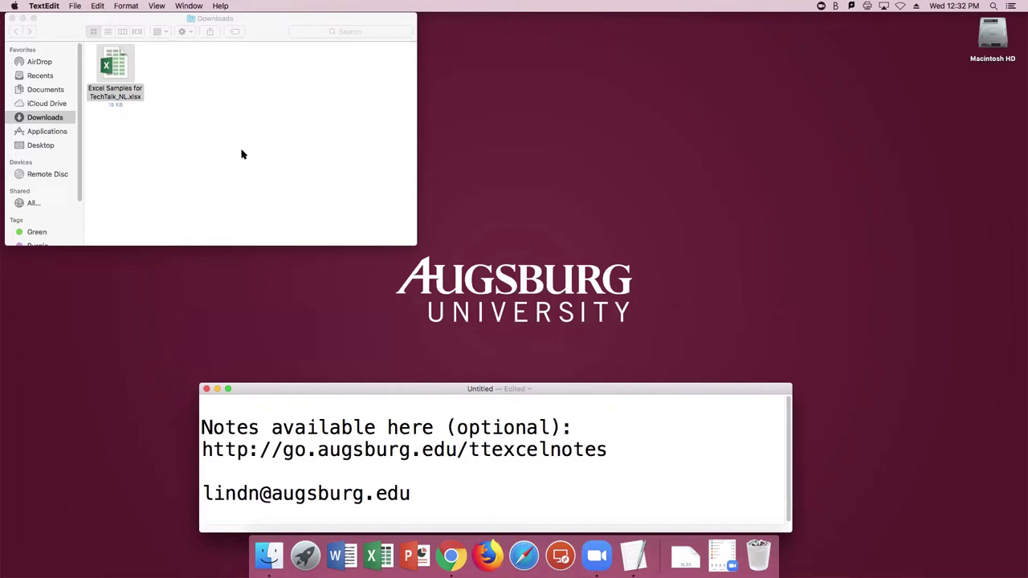
{"action": "left_click", "coordinate": [121, 69]}
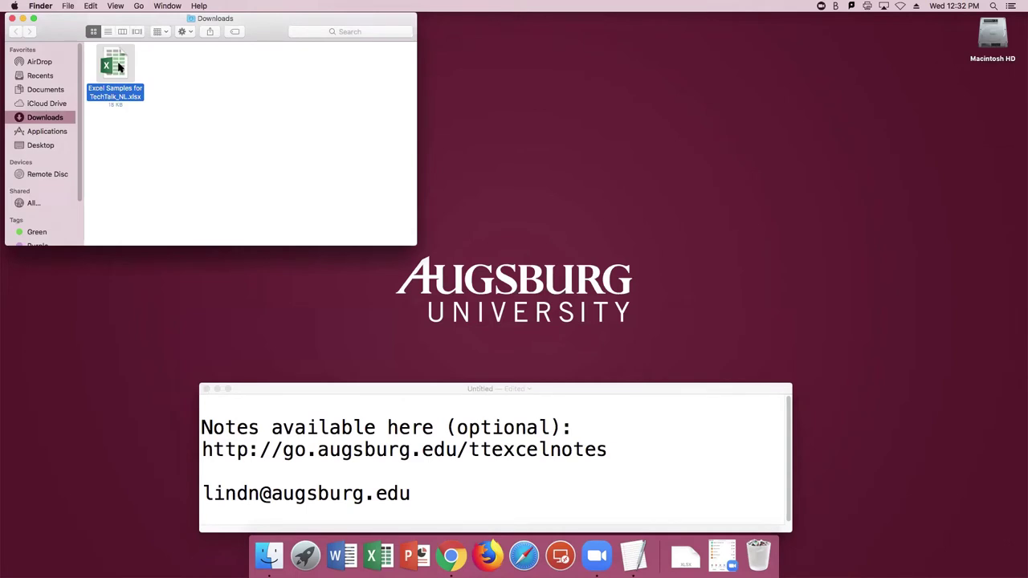
Open Excel Samples for TechTalk_NL.xlsx and go to its blank Sheet 1.
{"action": "double_click", "coordinate": [118, 68]}
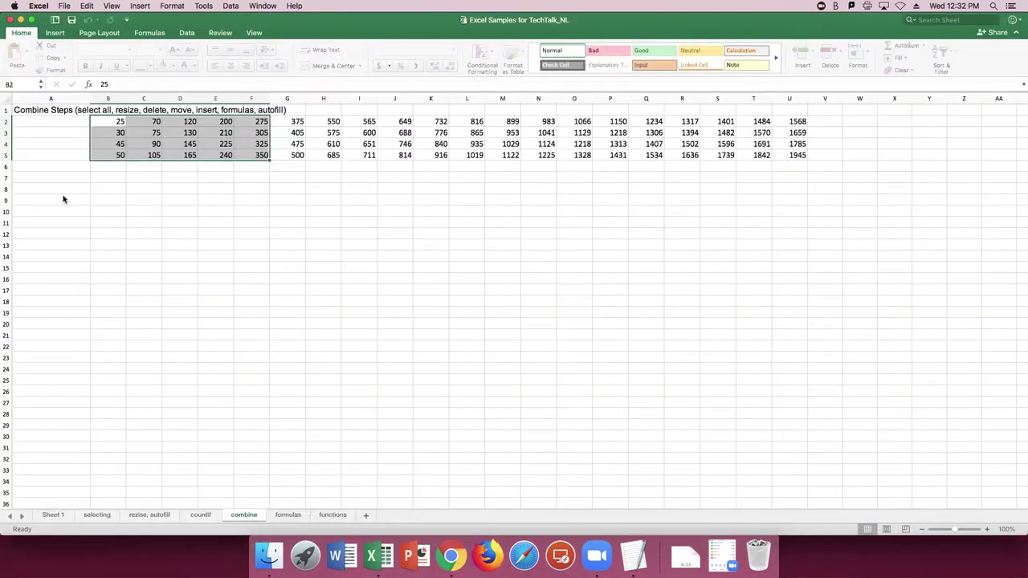
{"action": "left_click", "coordinate": [50, 515]}
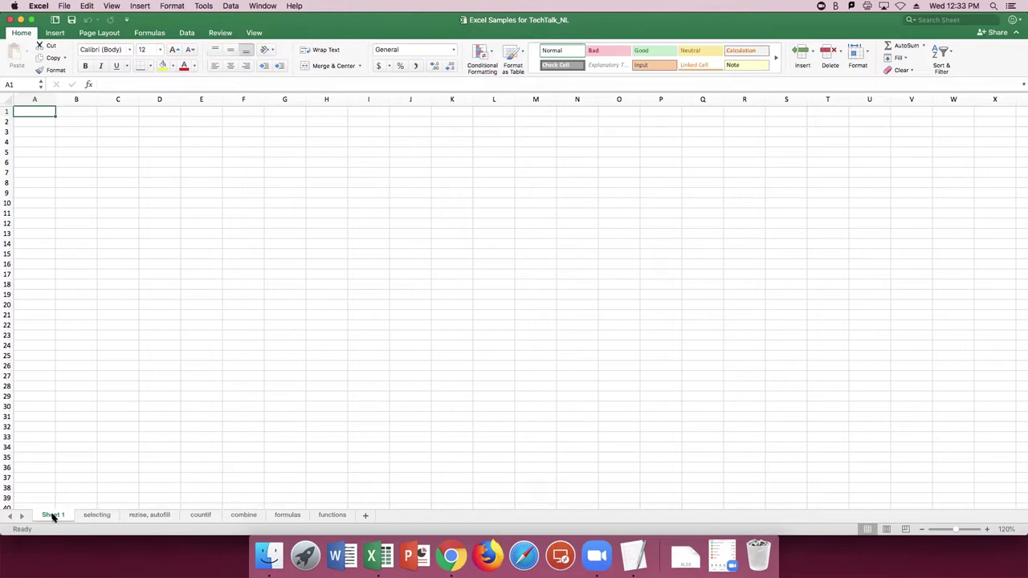
Rename the Sheet 1 tab to 'sample'.
{"action": "right_click", "coordinate": [53, 517]}
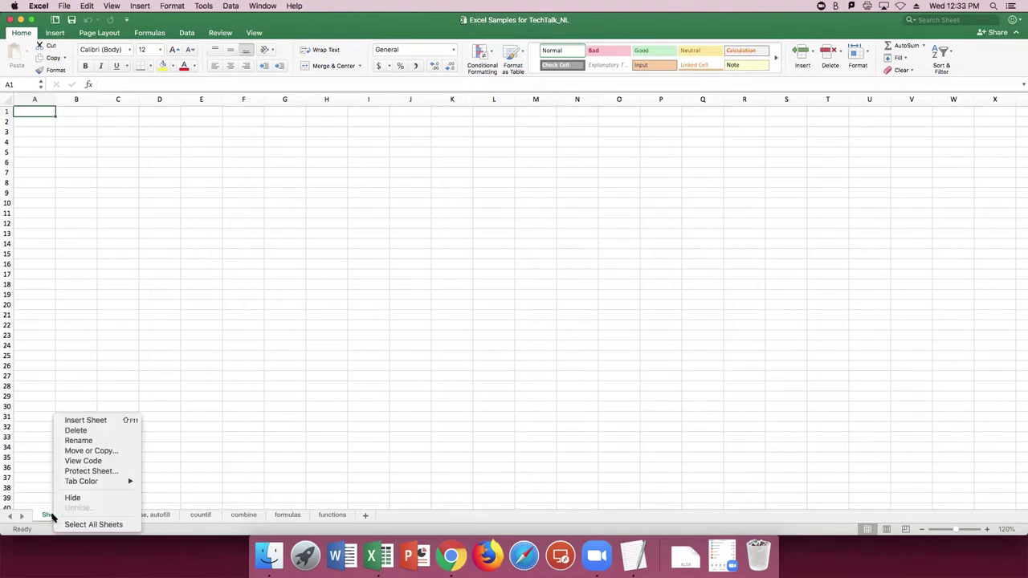
{"action": "left_click", "coordinate": [99, 442]}
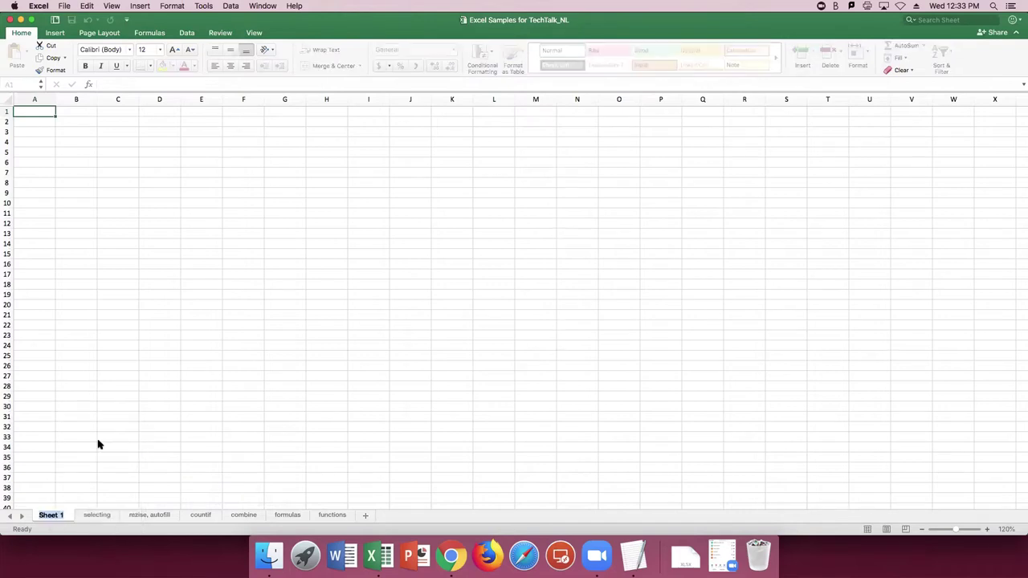
{"action": "type", "text": "sample"}
{"action": "key", "text": "Return"}
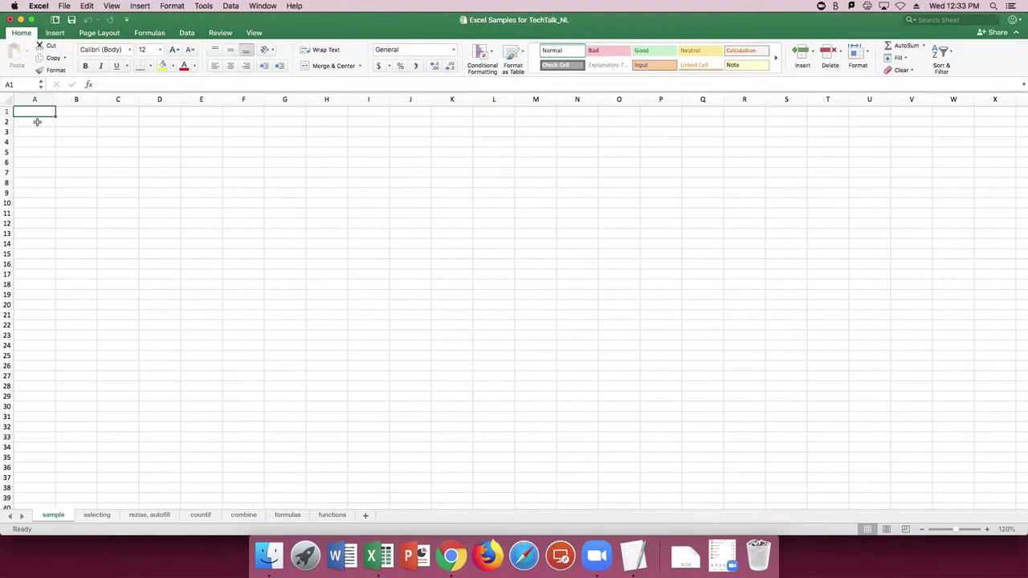
{"action": "left_click_drag", "start_coordinate": [37, 121], "coordinate": [37, 110]}
Enter 'hell' in cell A1 of the sample sheet.
{"action": "left_click", "coordinate": [37, 110]}
{"action": "left_click", "coordinate": [34, 130]}
{"action": "left_click", "coordinate": [37, 110]}
{"action": "type", "text": "hell"}
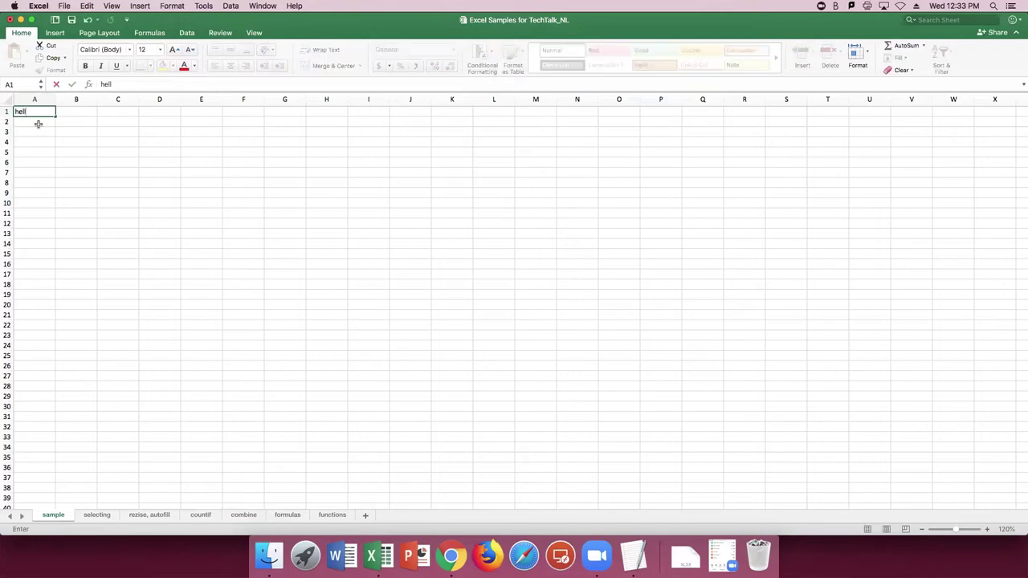
{"action": "key", "text": "Return"}
Overwrite cell A1 with 'o'.
{"action": "key", "text": "Up"}
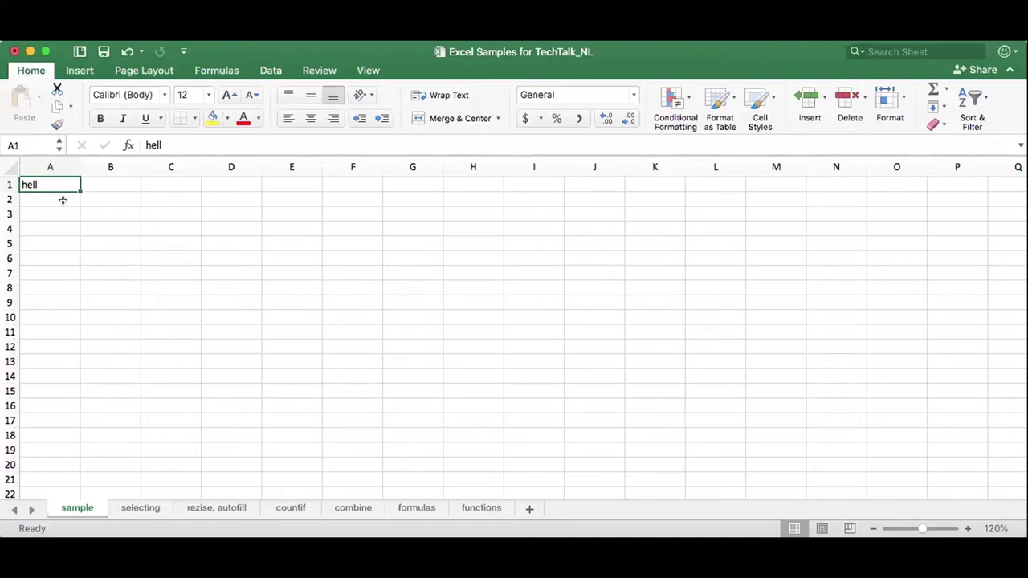
{"action": "type", "text": "o"}
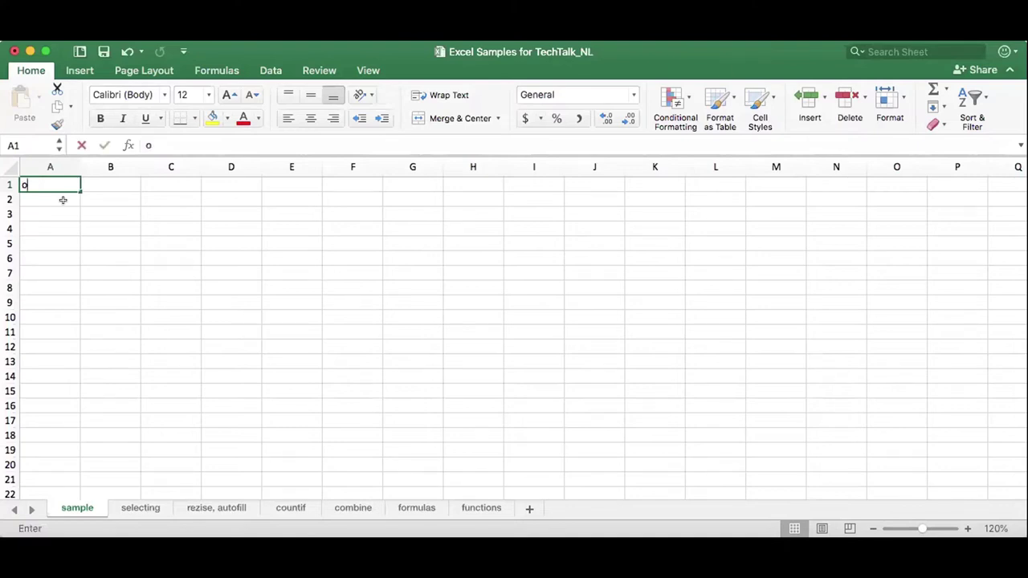
{"action": "key", "text": "Return"}
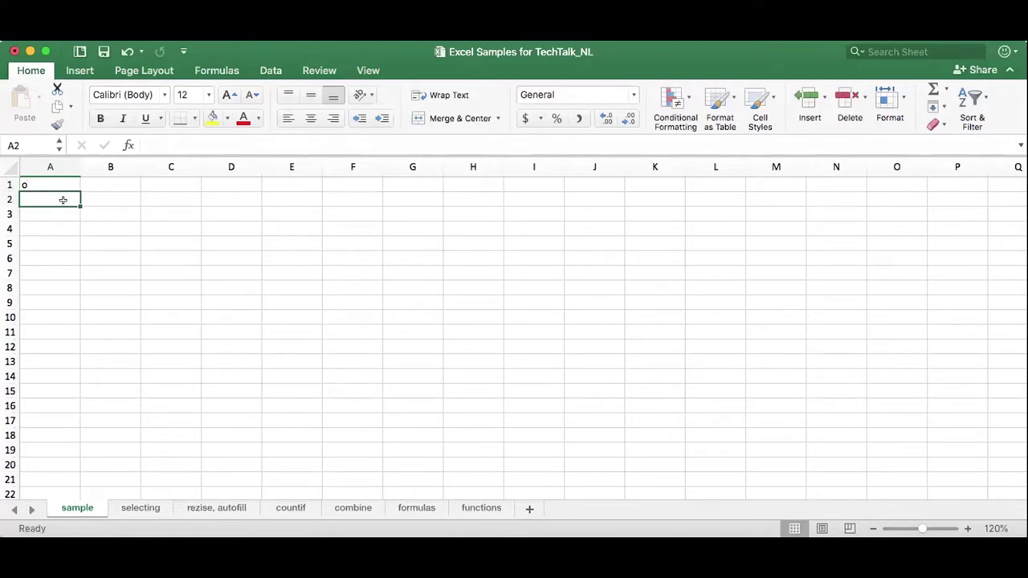
{"action": "key", "text": "Up"}
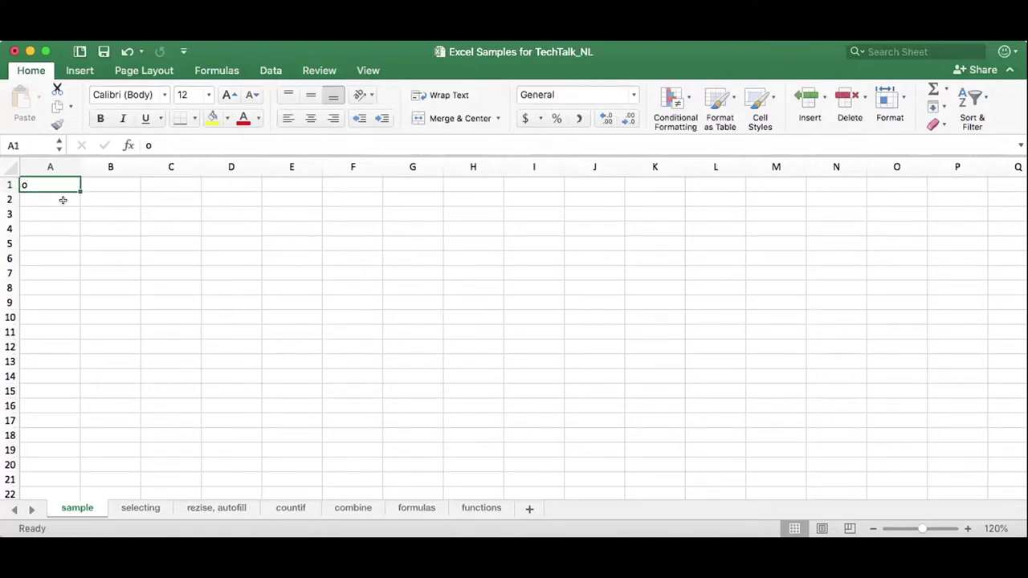
{"action": "key", "text": "Down"}
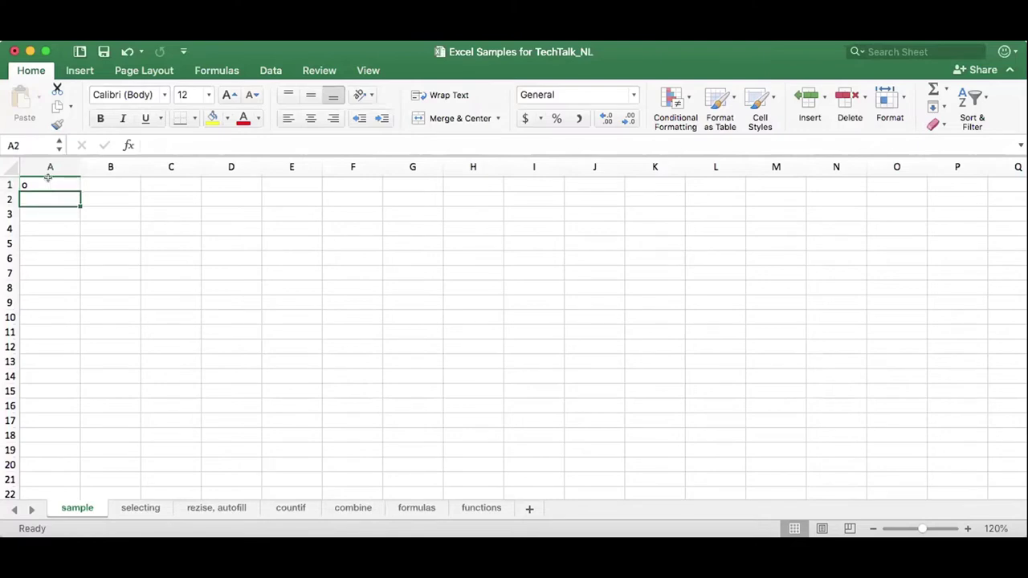
{"action": "key", "text": "Up"}
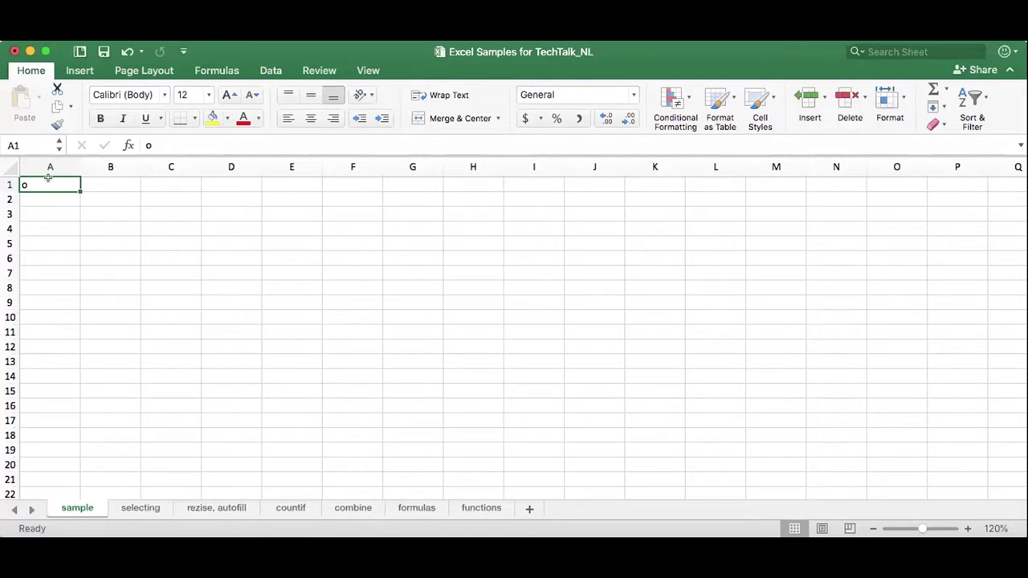
Restore 'hell' in A1 and extend it to 'hello'.
{"action": "left_click", "coordinate": [126, 52]}
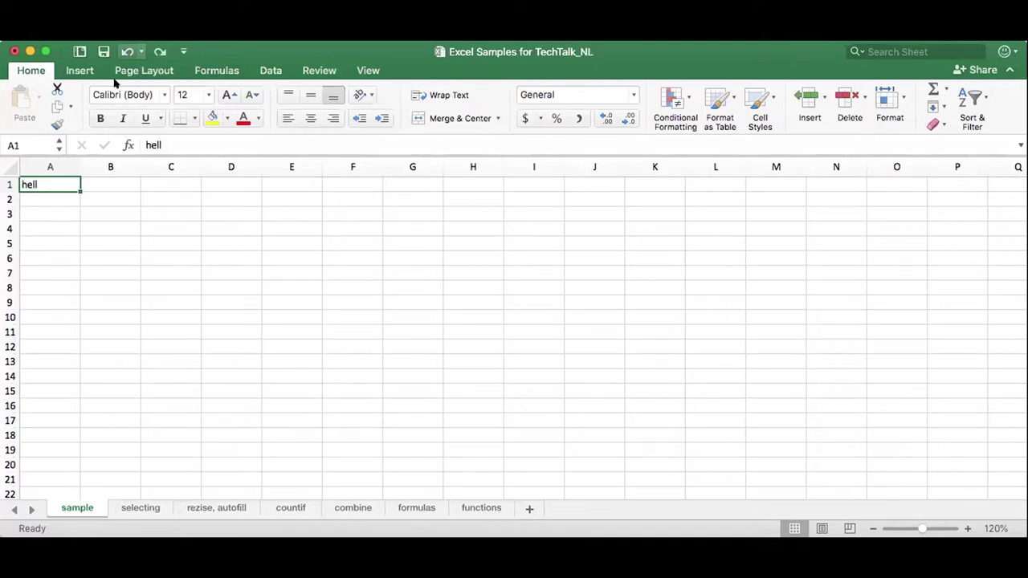
{"action": "double_click", "coordinate": [55, 182]}
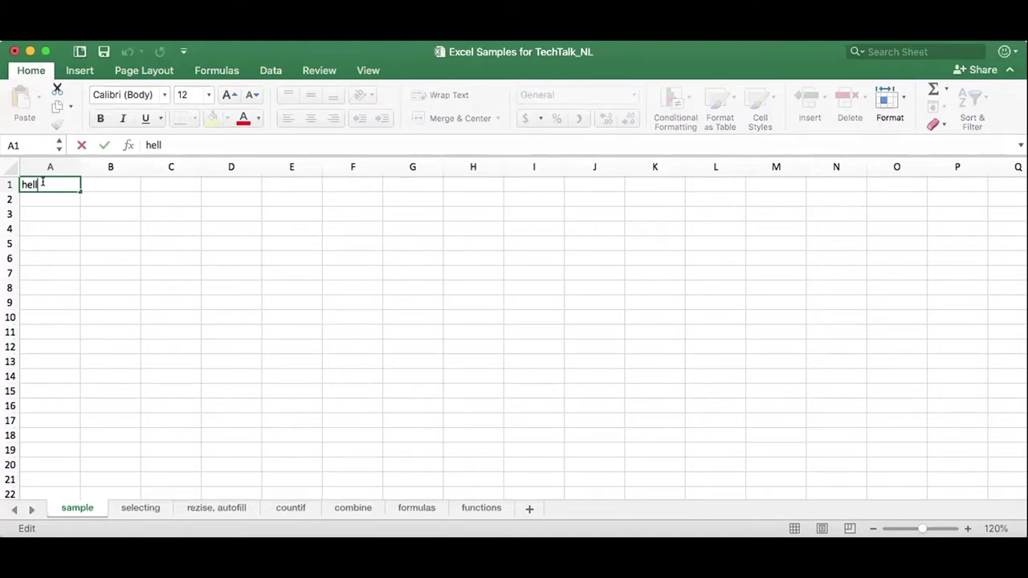
{"action": "type", "text": "o"}
{"action": "key", "text": "Return"}
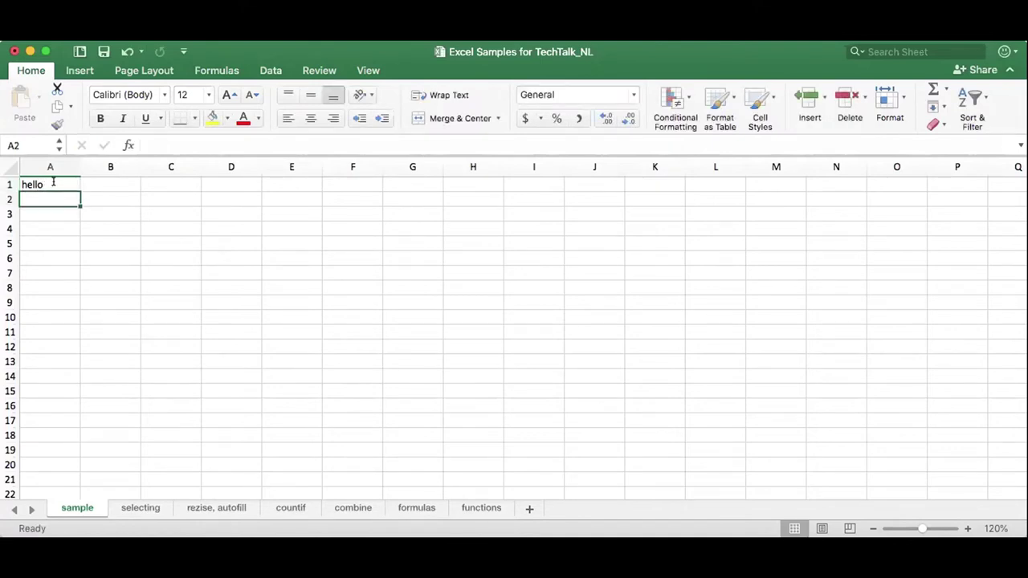
{"action": "left_click", "coordinate": [50, 178]}
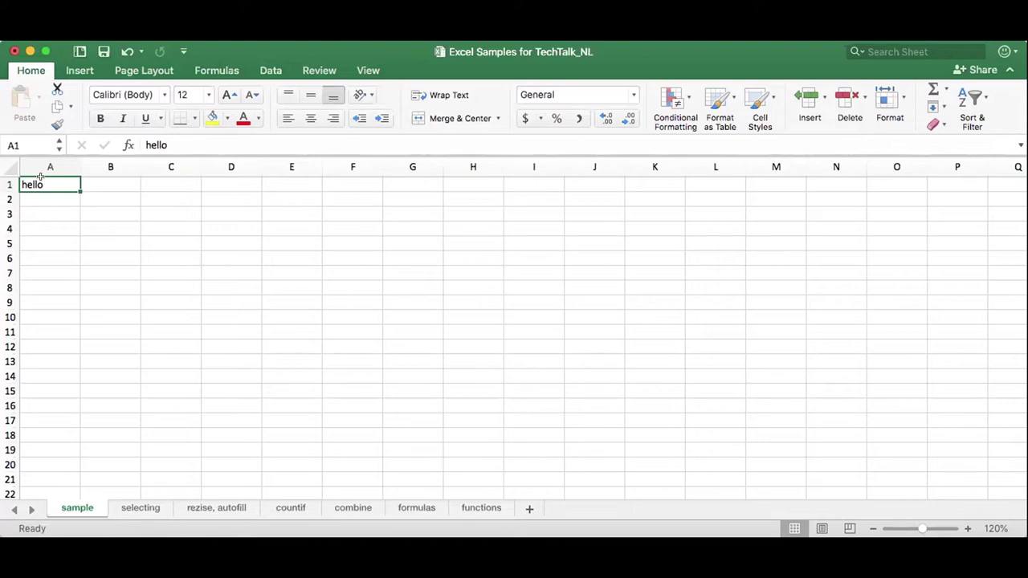
{"action": "left_click", "coordinate": [167, 143]}
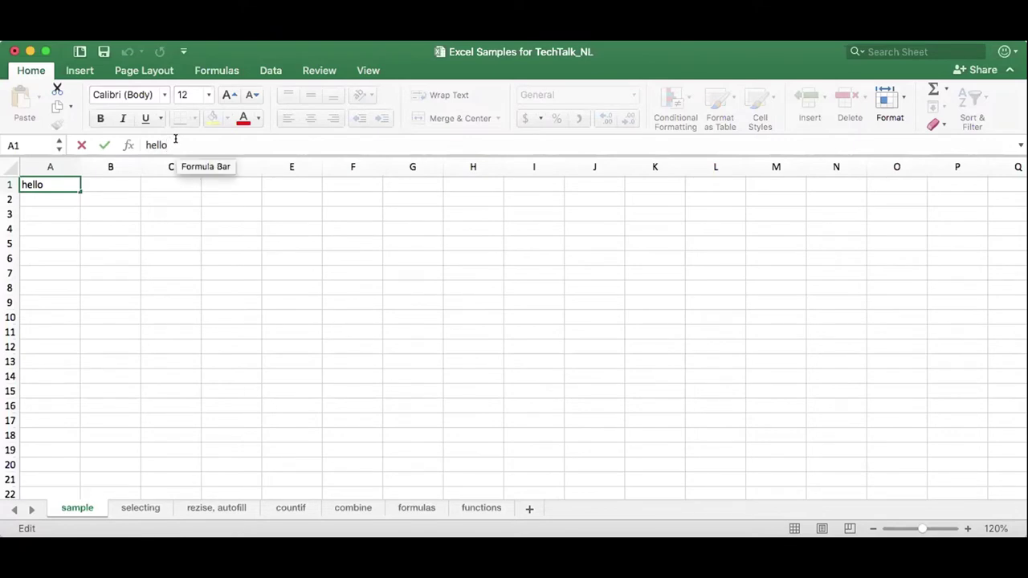
{"action": "left_click", "coordinate": [50, 193]}
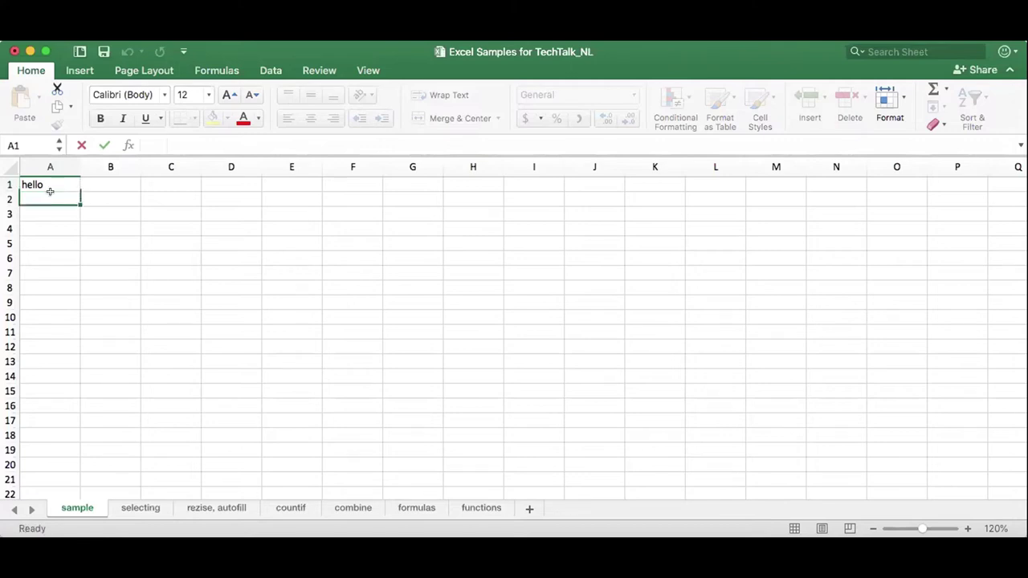
Erase 'hello' from A1, leaving the sample sheet empty.
{"action": "left_click", "coordinate": [50, 180]}
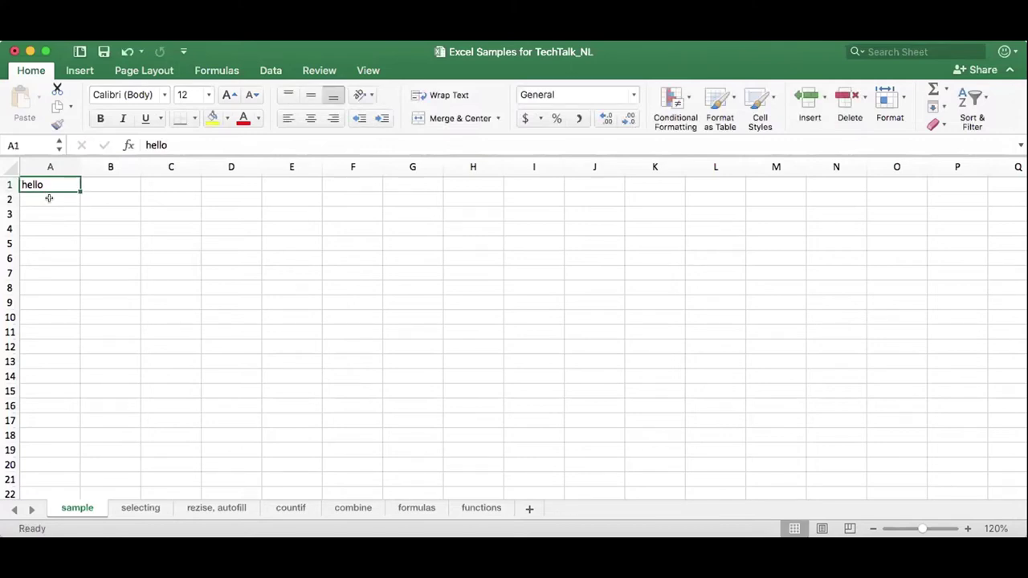
{"action": "key", "text": "Delete"}
{"action": "left_click", "coordinate": [127, 51]}
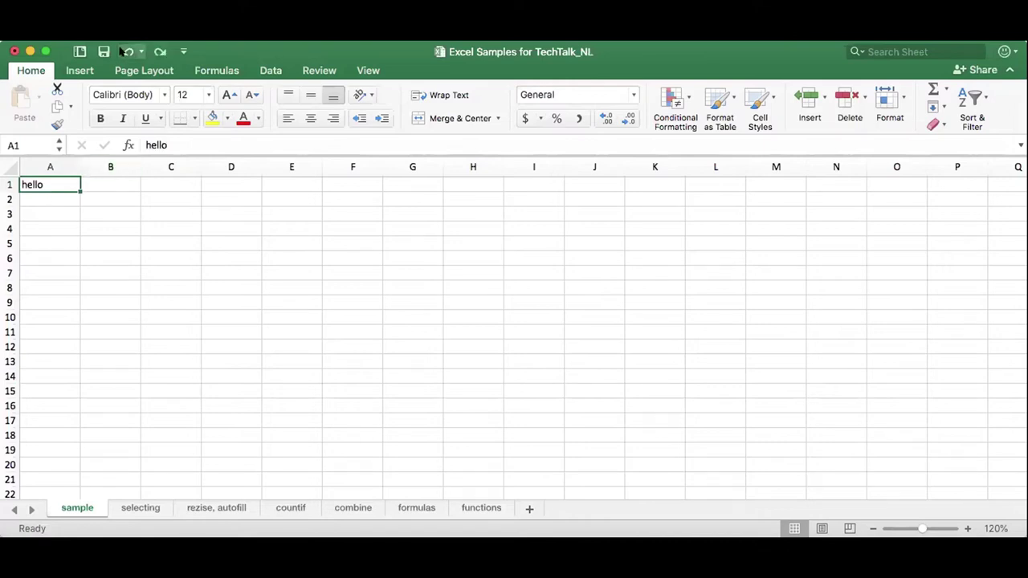
{"action": "double_click", "coordinate": [46, 185]}
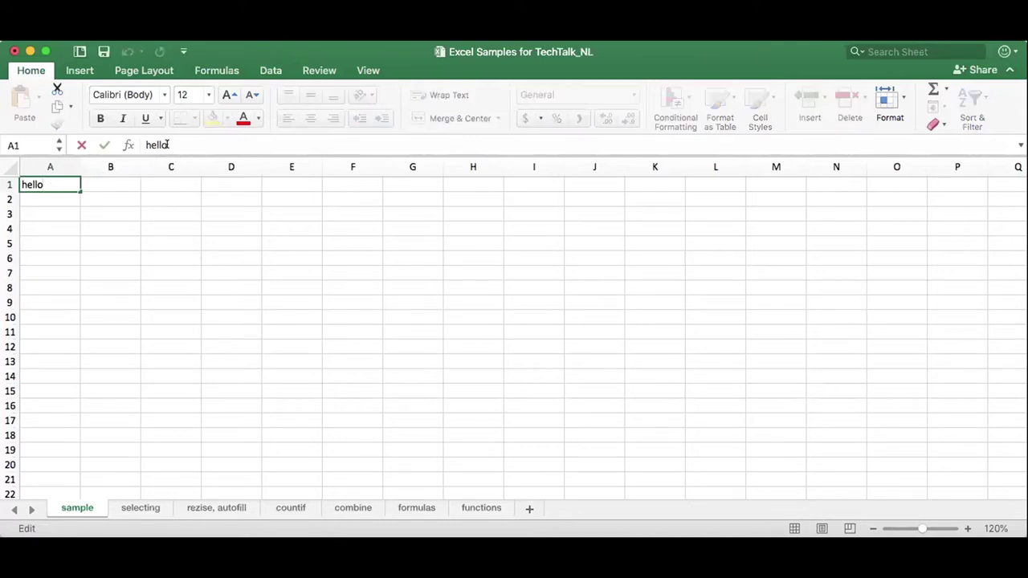
{"action": "key", "text": "BackSpace"}
{"action": "key", "text": "BackSpace"}
{"action": "key", "text": "BackSpace"}
{"action": "key", "text": "BackSpace"}
{"action": "key", "text": "BackSpace"}
{"action": "left_click", "coordinate": [61, 203]}
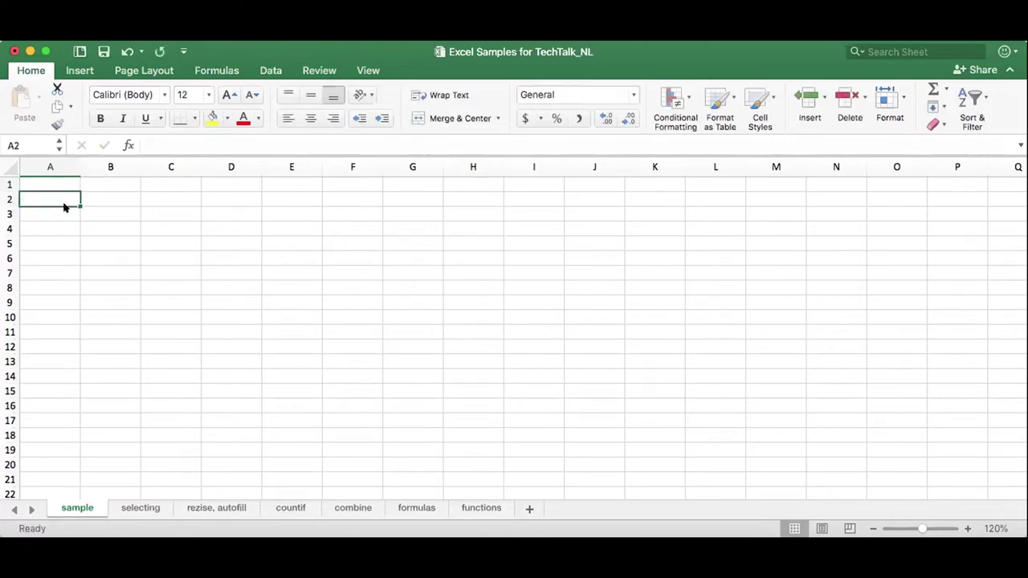
On the selecting sheet, select the dates of service and names in A2:B16.
{"action": "left_click", "coordinate": [131, 508]}
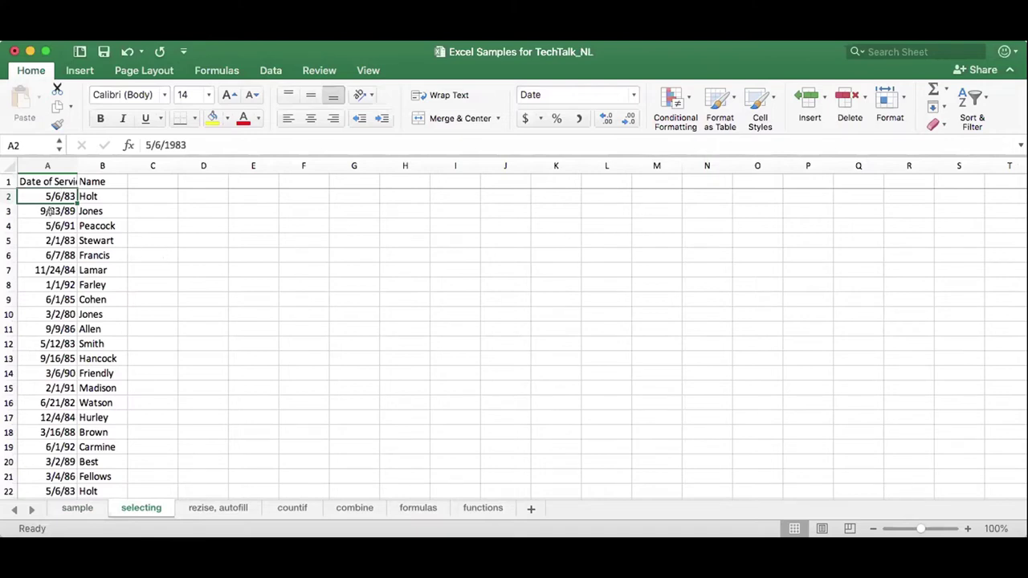
{"action": "left_click", "coordinate": [48, 225]}
{"action": "left_click_drag", "start_coordinate": [48, 198], "coordinate": [97, 267]}
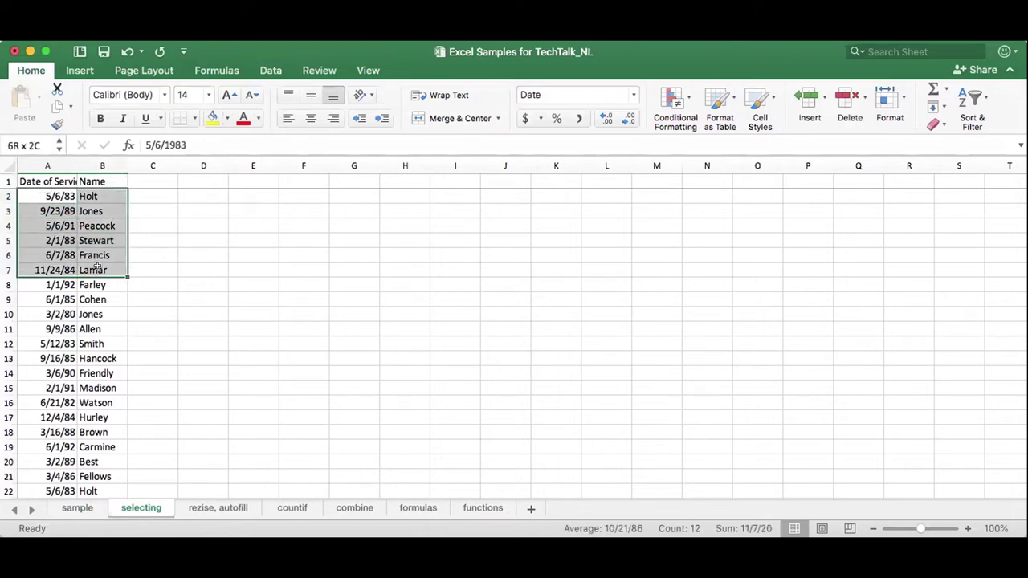
{"action": "left_click_drag", "start_coordinate": [96, 266], "coordinate": [96, 268]}
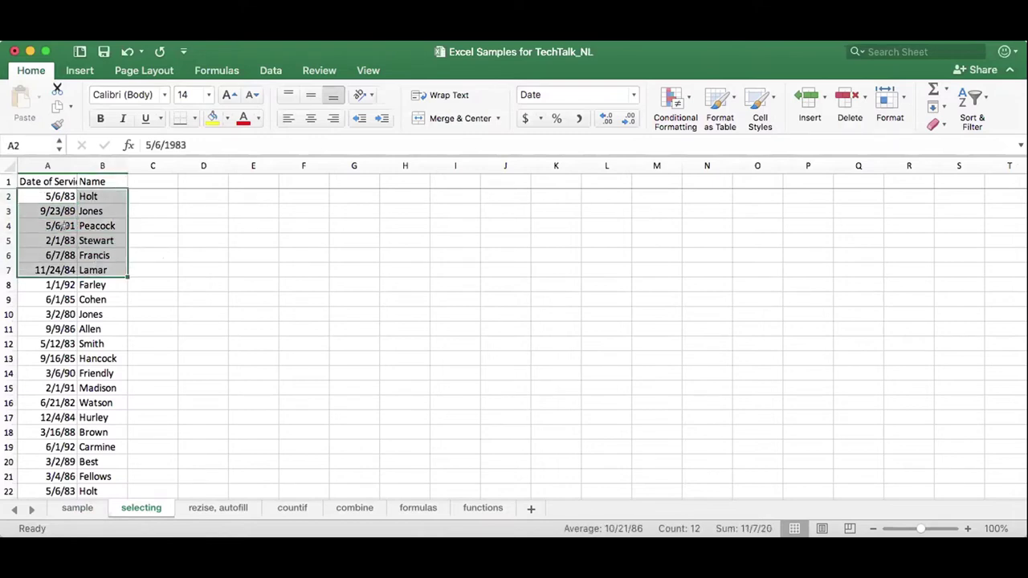
{"action": "left_click", "coordinate": [44, 286]}
{"action": "left_click_drag", "start_coordinate": [50, 296], "coordinate": [101, 401]}
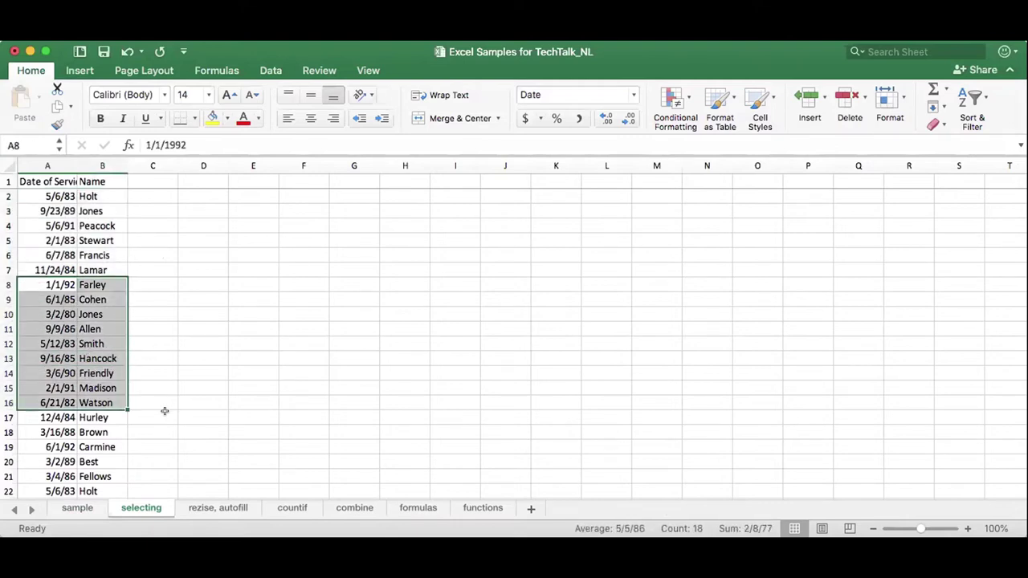
{"action": "scroll", "coordinate": [165, 412], "scroll_direction": "down", "scroll_amount": 2}
{"action": "scroll", "coordinate": [165, 411], "scroll_direction": "down", "scroll_amount": 3}
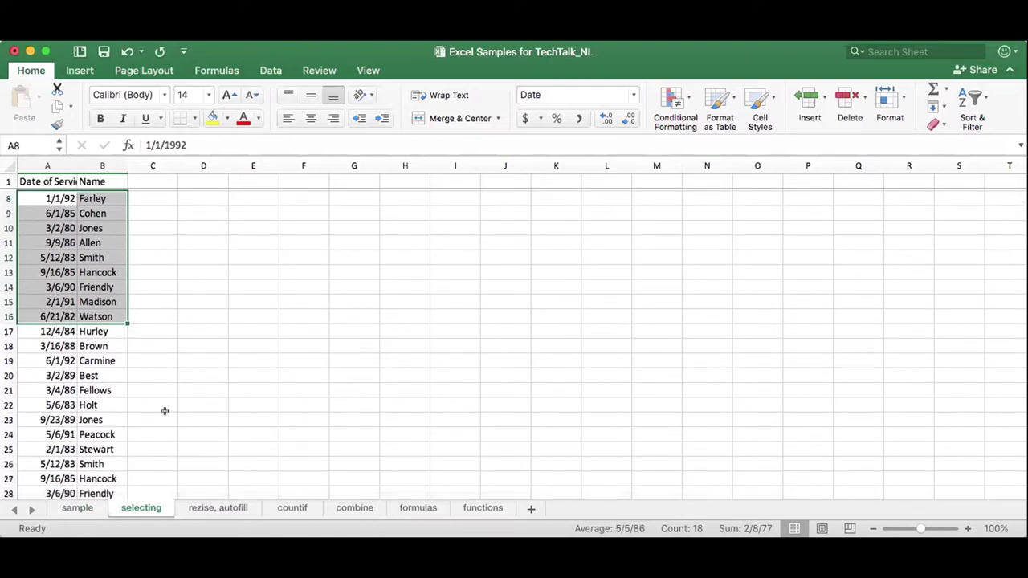
{"action": "scroll", "coordinate": [165, 411], "scroll_direction": "down", "scroll_amount": 10}
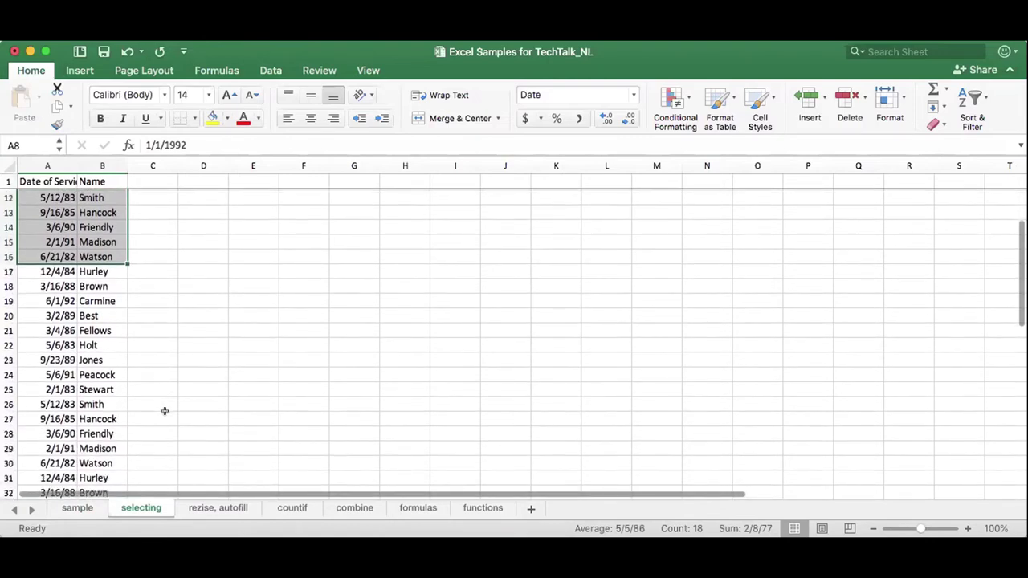
{"action": "scroll", "coordinate": [165, 412], "scroll_direction": "up", "scroll_amount": 12}
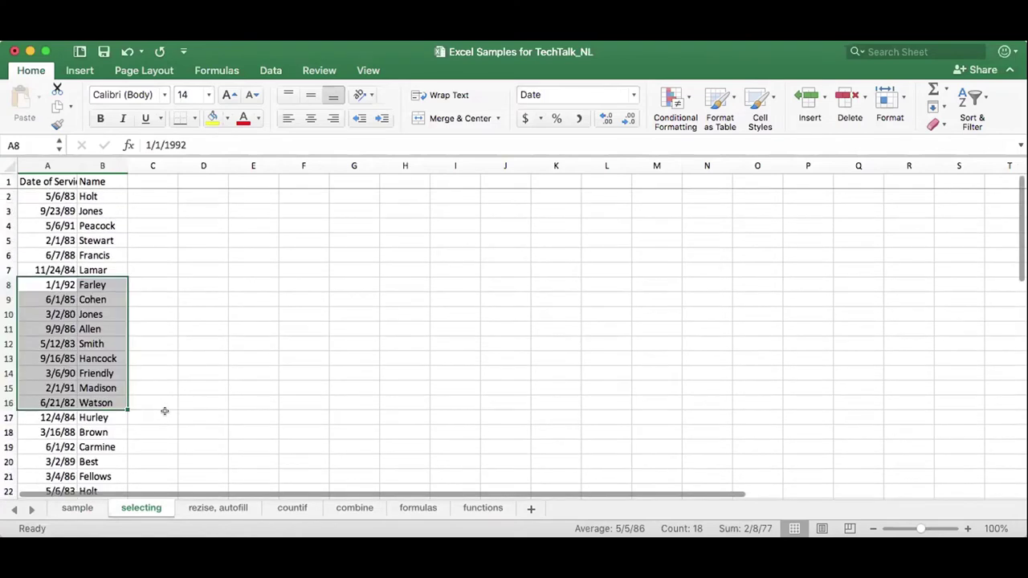
{"action": "left_click", "coordinate": [84, 416]}
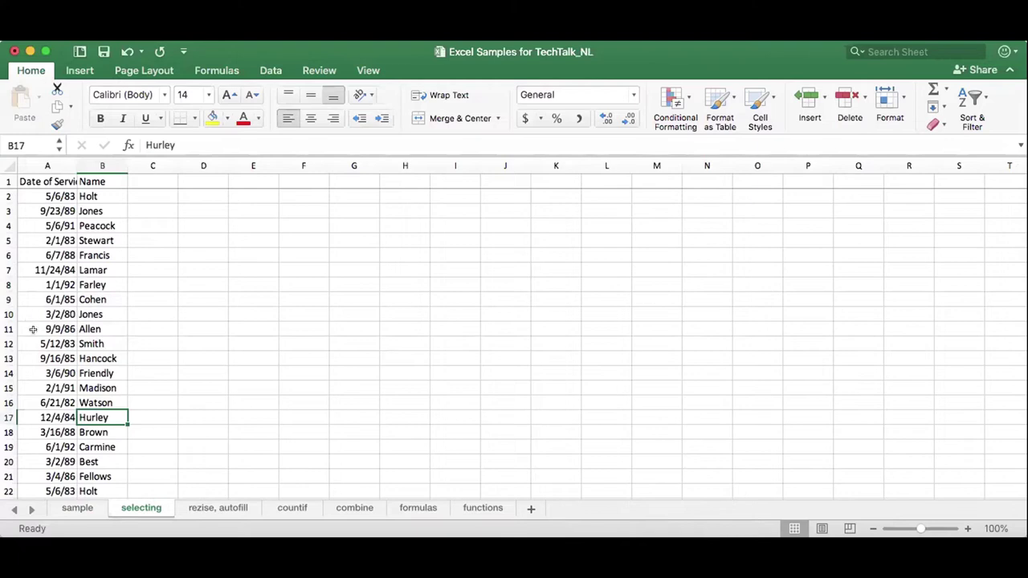
{"action": "left_click", "coordinate": [28, 192]}
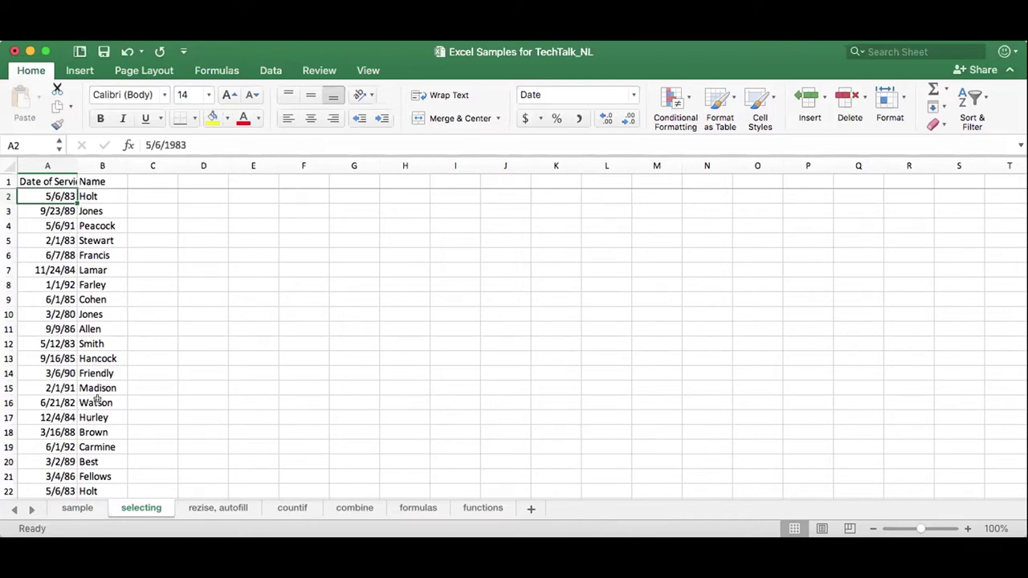
{"action": "left_click_drag", "start_coordinate": [40, 196], "coordinate": [90, 398]}
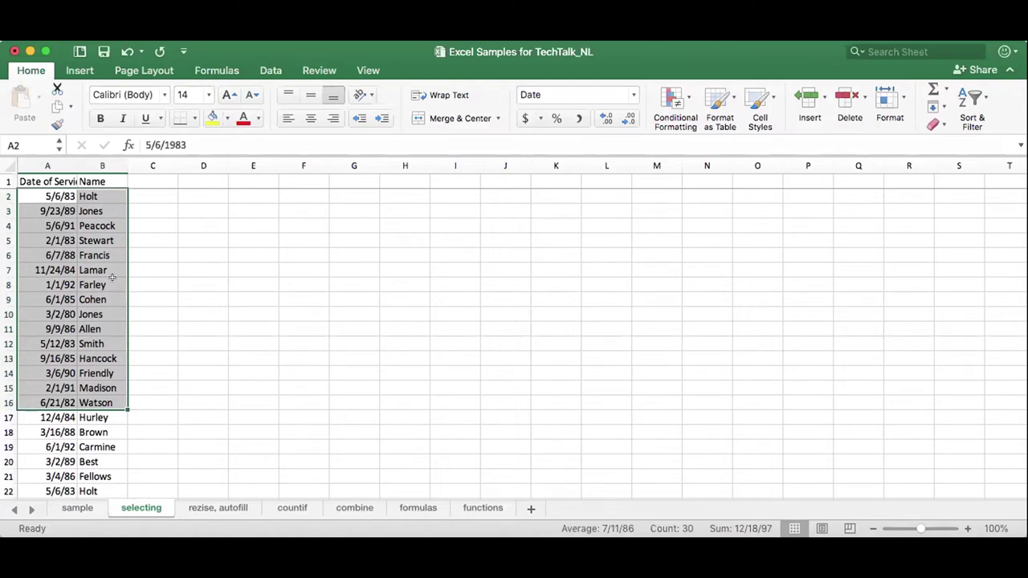
Copy A2:B16 into C2, then undo the paste and cancel the copy, leaving C–D empty.
{"action": "key", "text": "super+c"}
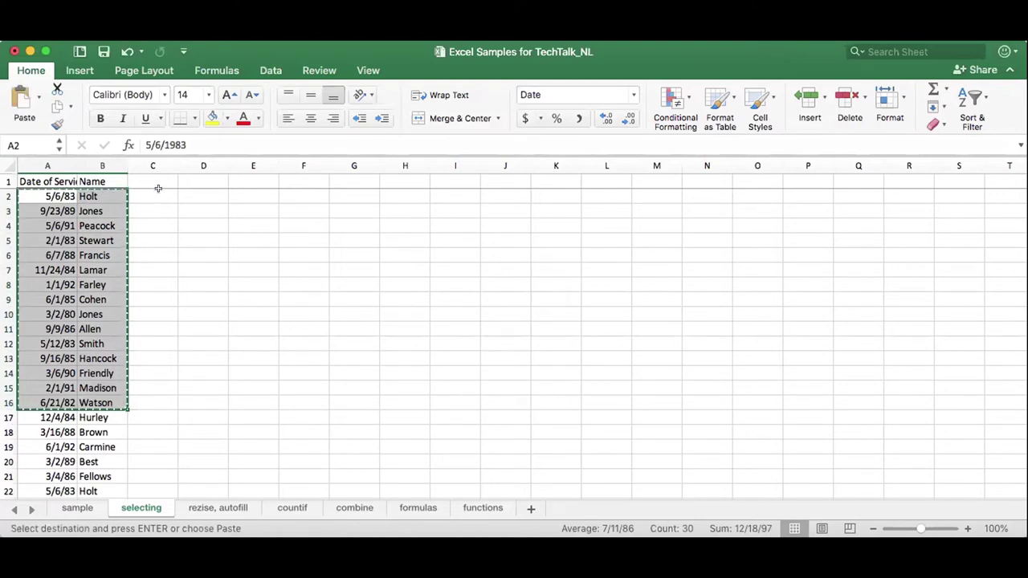
{"action": "left_click_drag", "start_coordinate": [159, 188], "coordinate": [211, 400]}
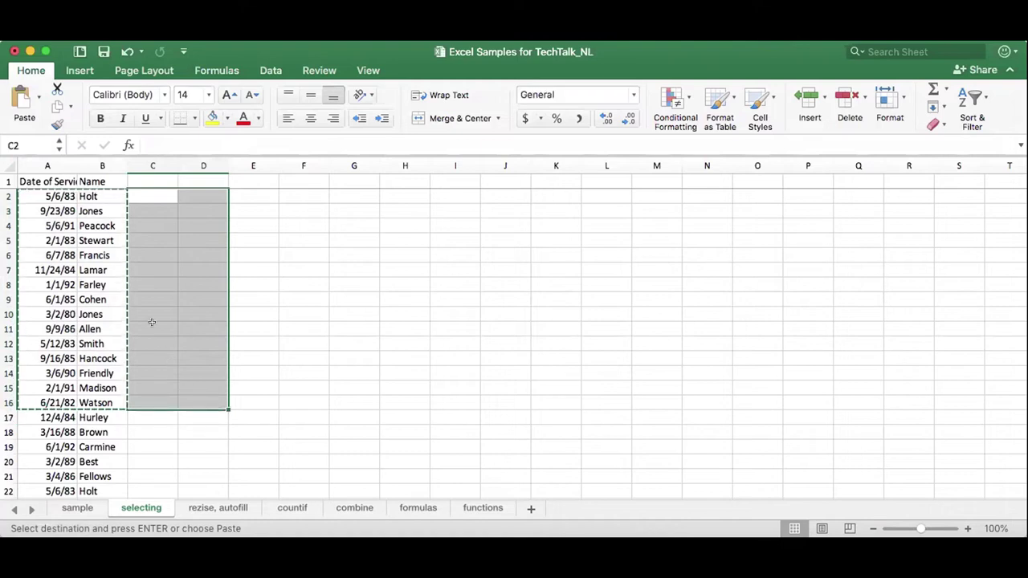
{"action": "left_click", "coordinate": [151, 196]}
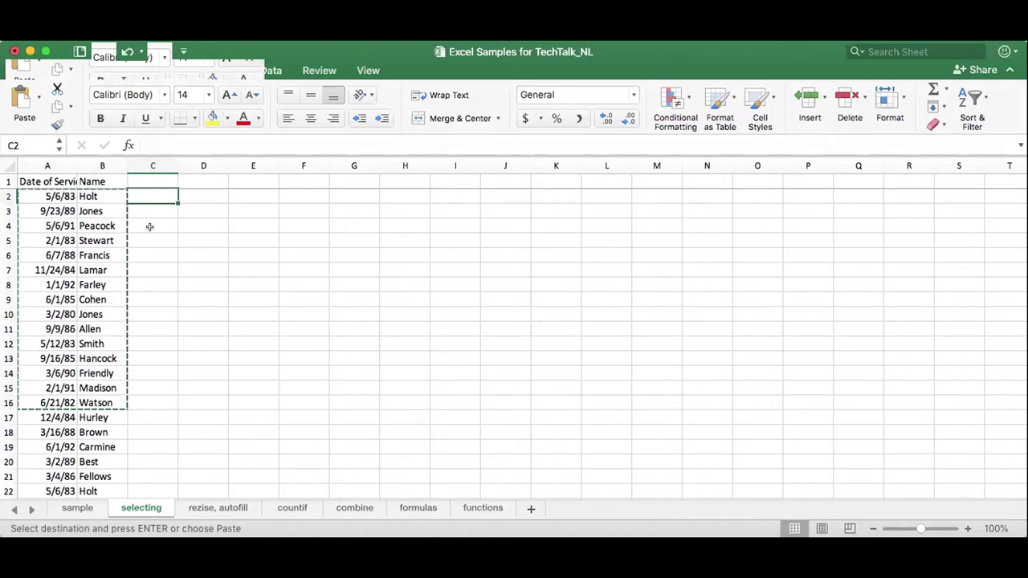
{"action": "key", "text": "super+v"}
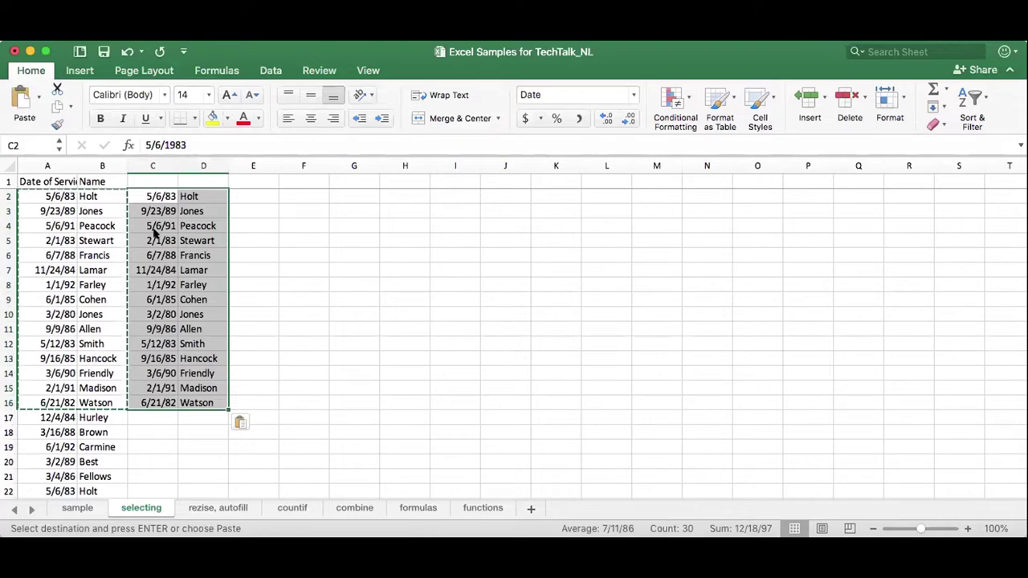
{"action": "left_click", "coordinate": [125, 52]}
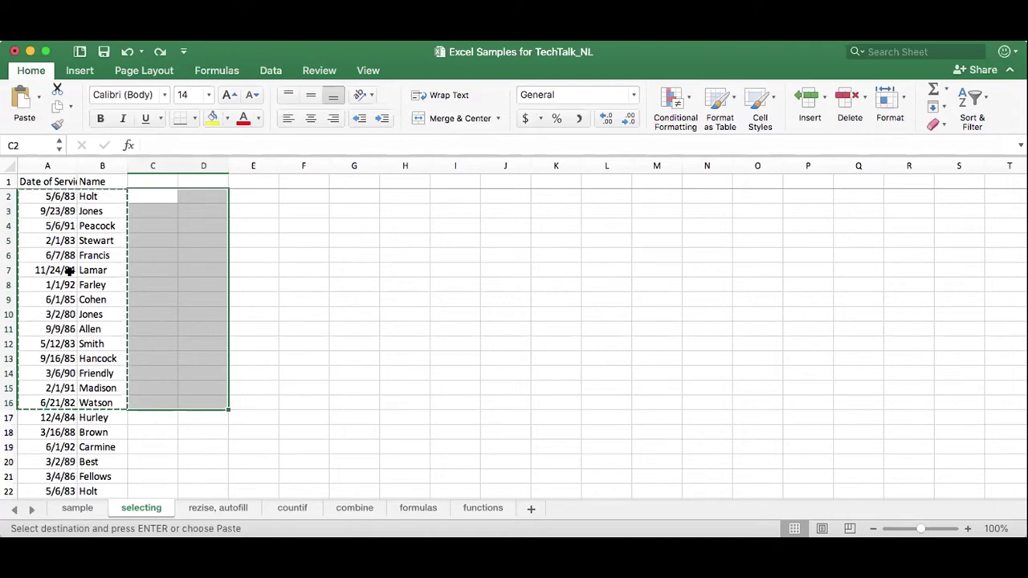
{"action": "key", "text": "Escape"}
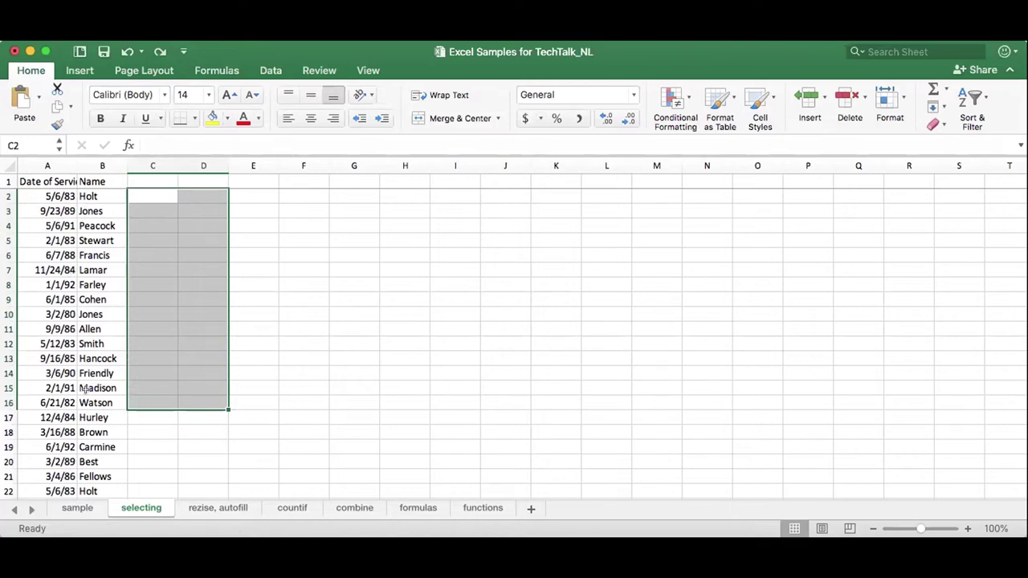
{"action": "left_click", "coordinate": [38, 190]}
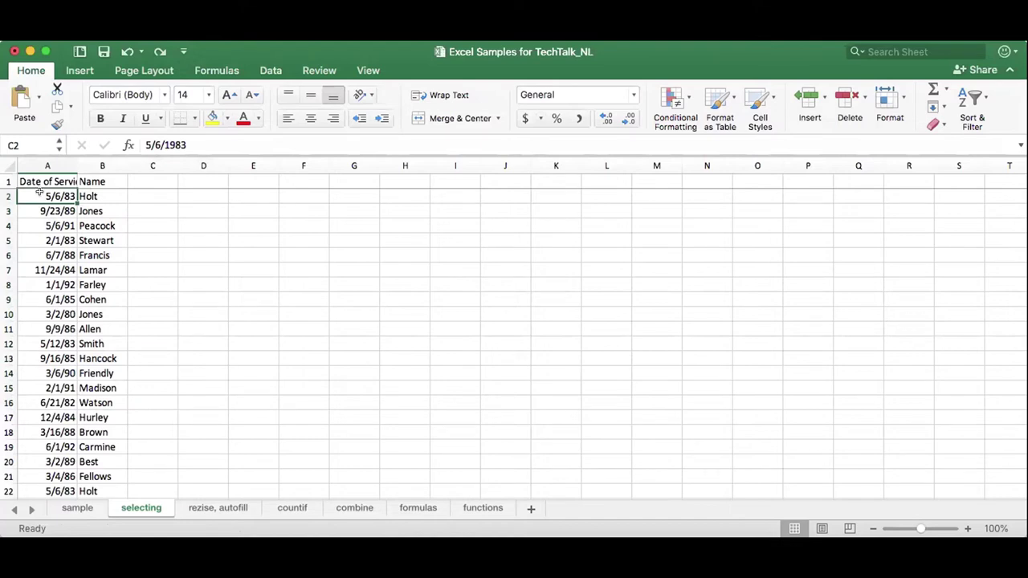
{"action": "left_click_drag", "start_coordinate": [39, 193], "coordinate": [121, 141]}
{"action": "key", "text": "Down"}
{"action": "key", "text": "Down"}
{"action": "key", "text": "Down"}
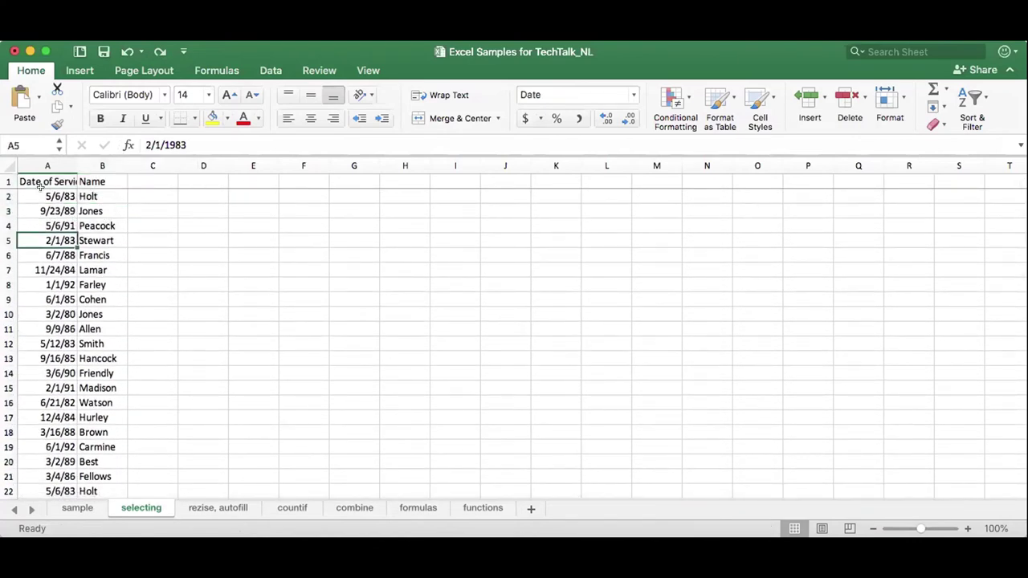
{"action": "key", "text": "Up"}
{"action": "key", "text": "Up"}
{"action": "key", "text": "Up"}
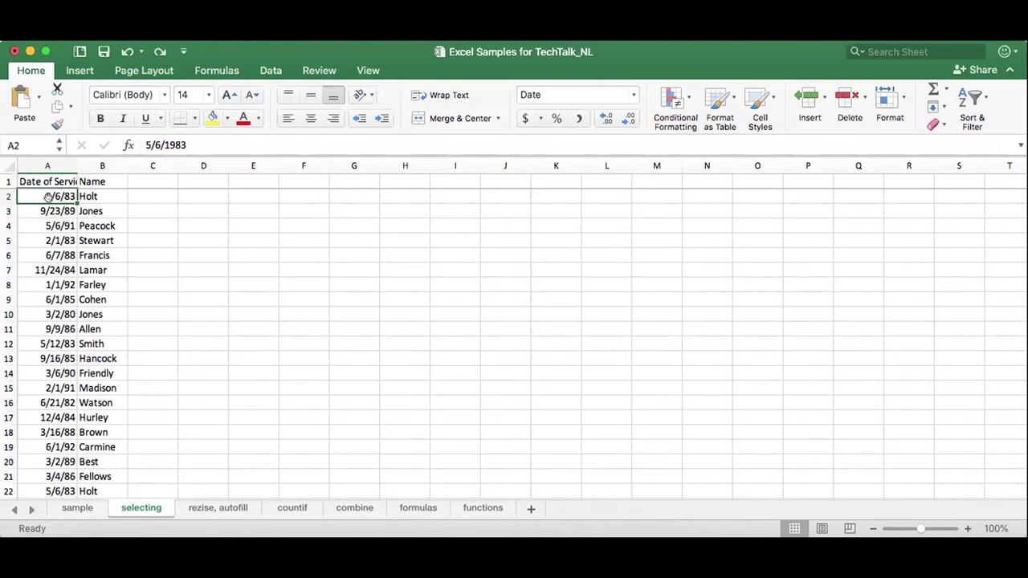
{"action": "key", "text": "Down"}
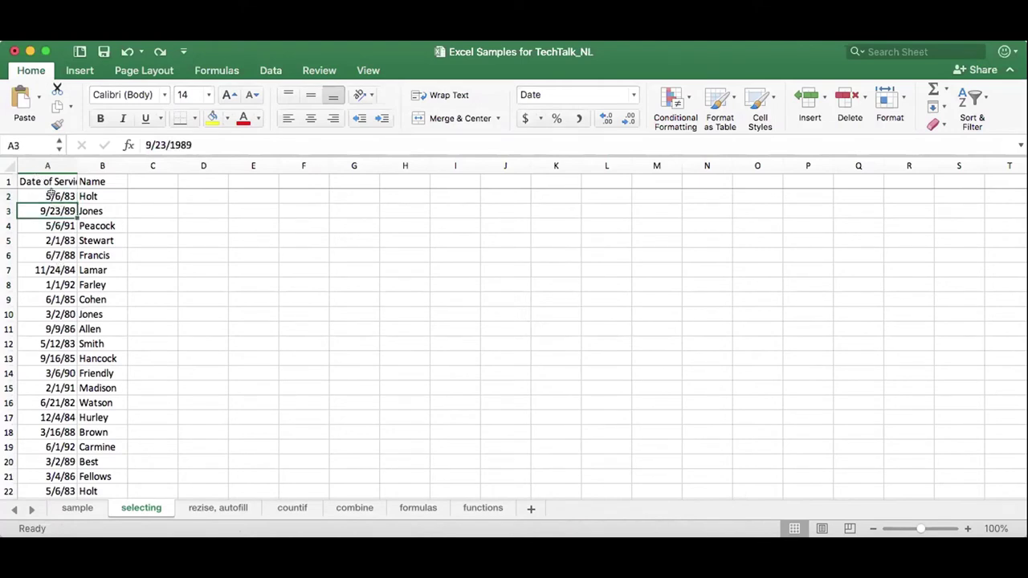
{"action": "key", "text": "Up"}
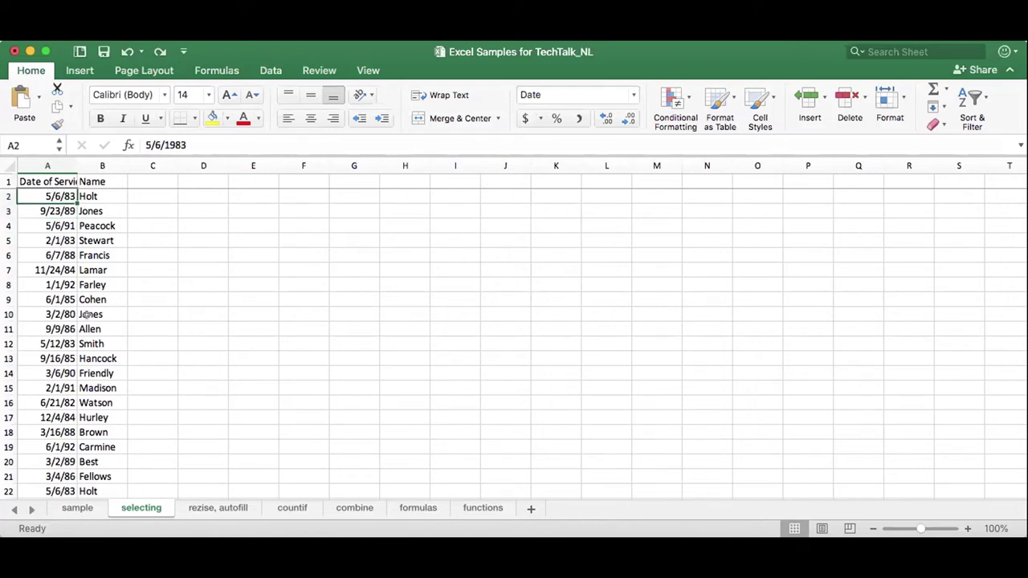
{"action": "scroll", "coordinate": [85, 319], "scroll_direction": "down", "scroll_amount": 10}
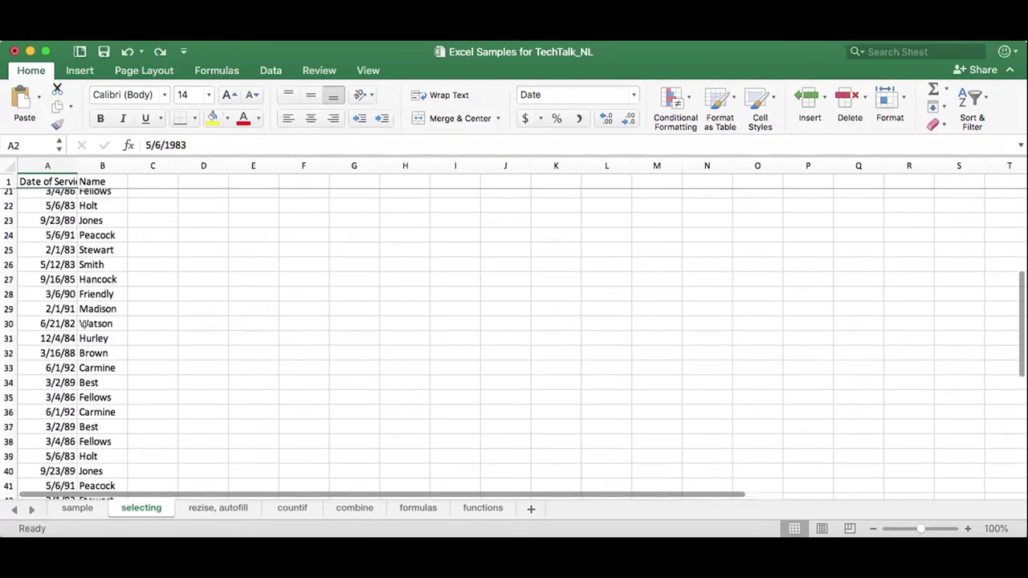
{"action": "scroll", "coordinate": [84, 324], "scroll_direction": "down", "scroll_amount": 8}
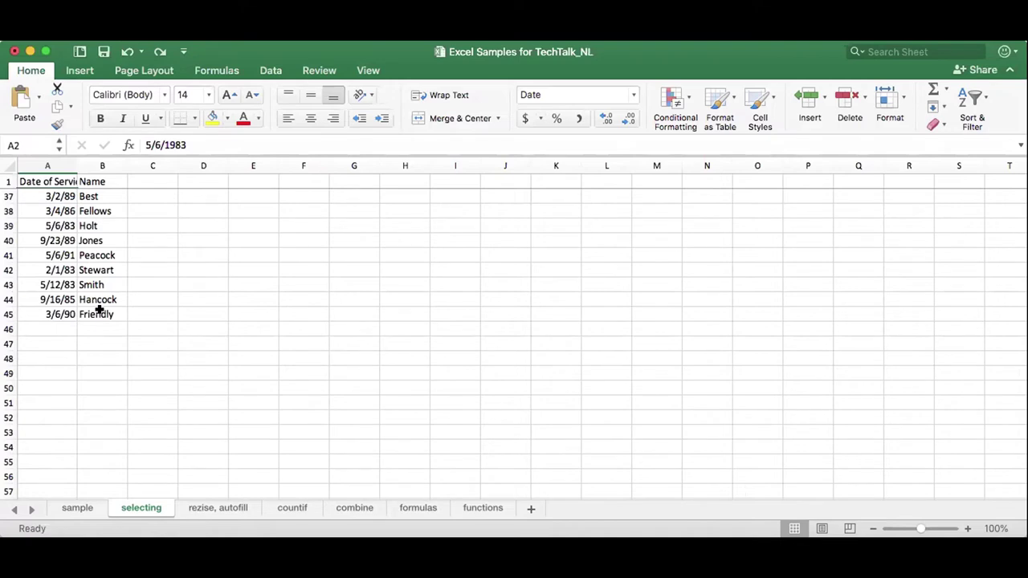
{"action": "left_click", "coordinate": [99, 310], "text": "shift"}
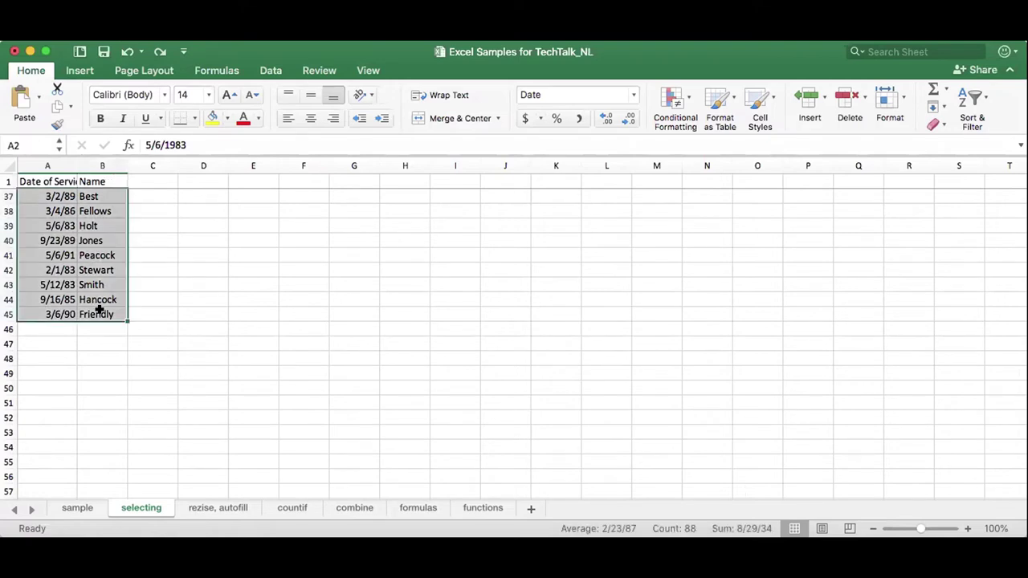
{"action": "scroll", "coordinate": [98, 311], "scroll_direction": "up", "scroll_amount": 12}
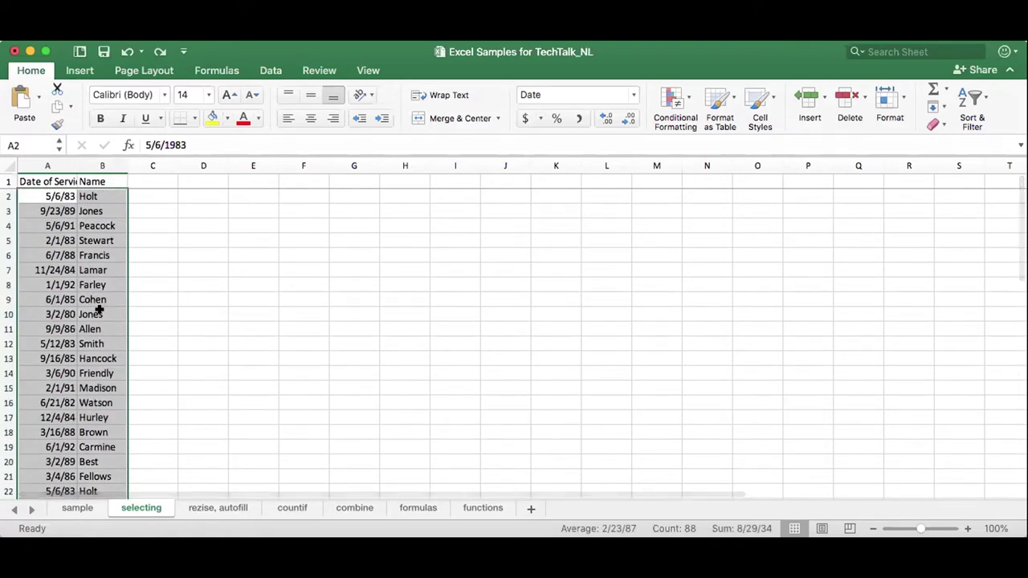
{"action": "scroll", "coordinate": [99, 311], "scroll_direction": "down", "scroll_amount": 8}
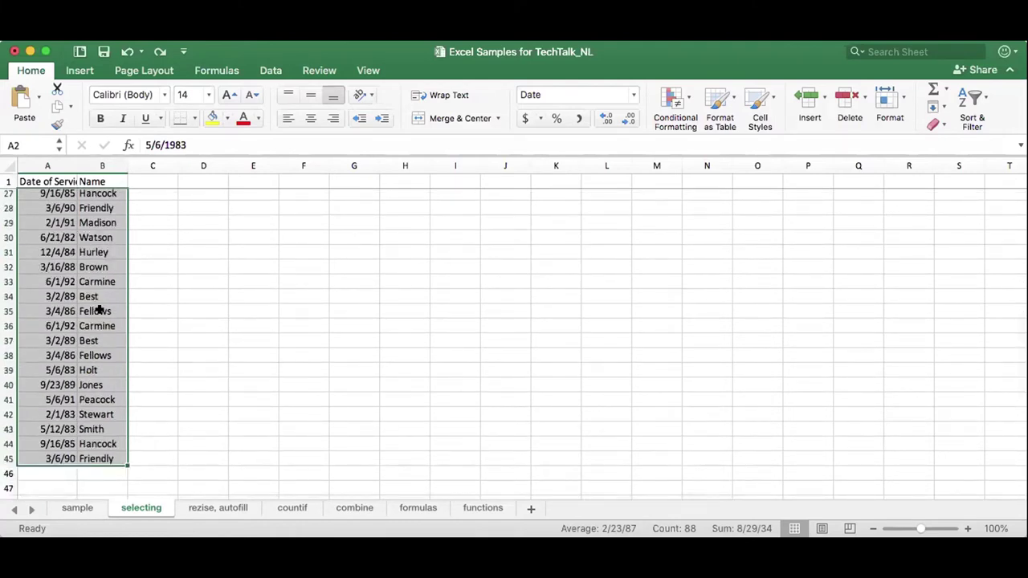
{"action": "scroll", "coordinate": [98, 311], "scroll_direction": "up", "scroll_amount": 8}
{"action": "left_click", "coordinate": [61, 281]}
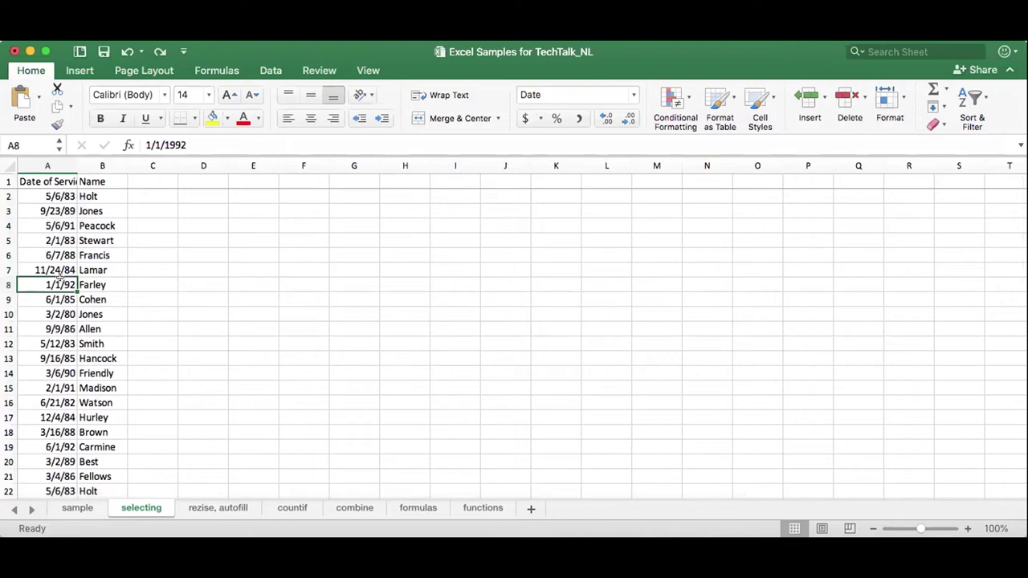
Widen column A to fit the Date of Service (mm/dd/yyyy) header and slightly narrow column B.
{"action": "left_click", "coordinate": [47, 180]}
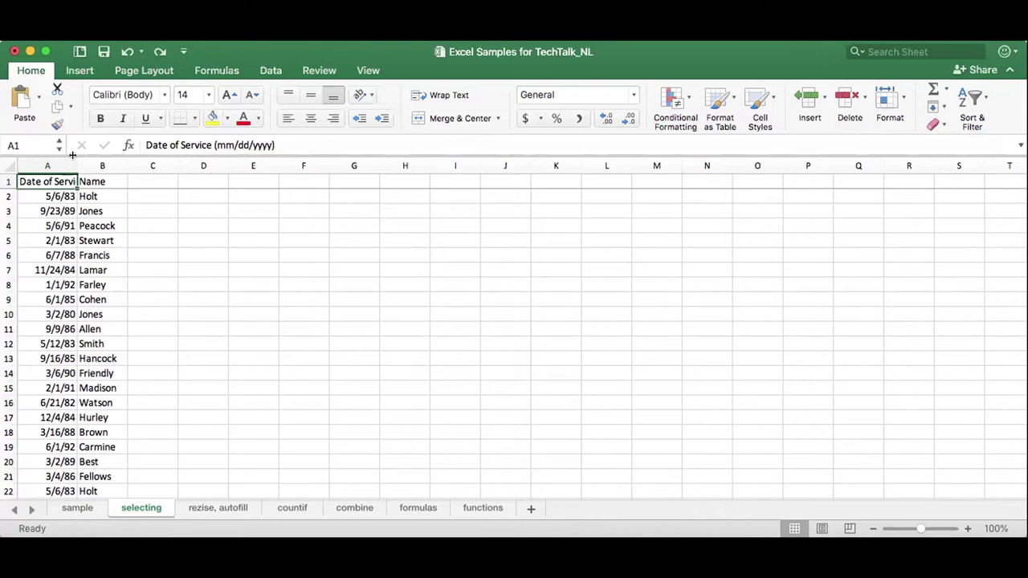
{"action": "left_click_drag", "start_coordinate": [73, 156], "coordinate": [71, 155]}
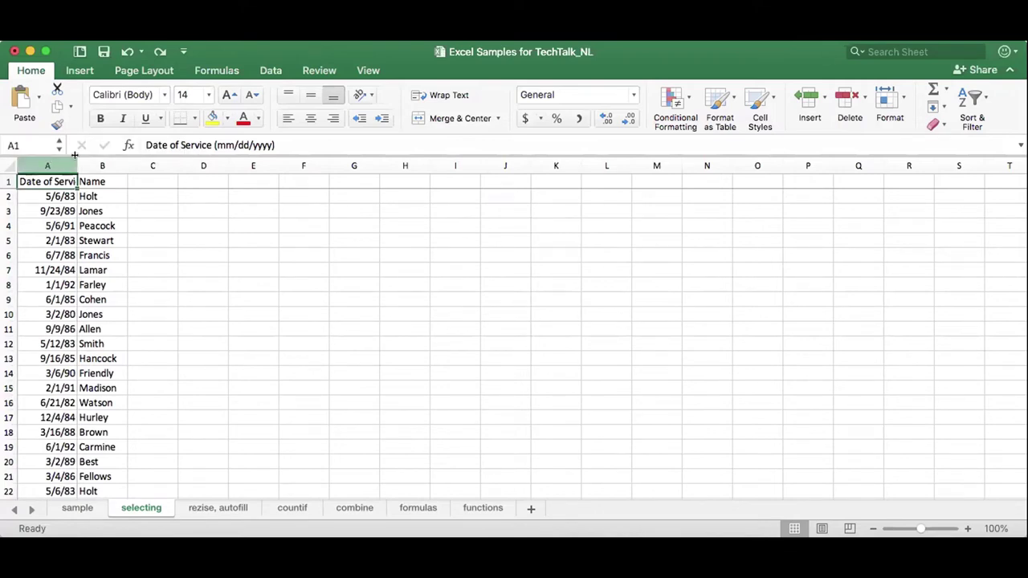
{"action": "left_click_drag", "start_coordinate": [72, 162], "coordinate": [87, 162]}
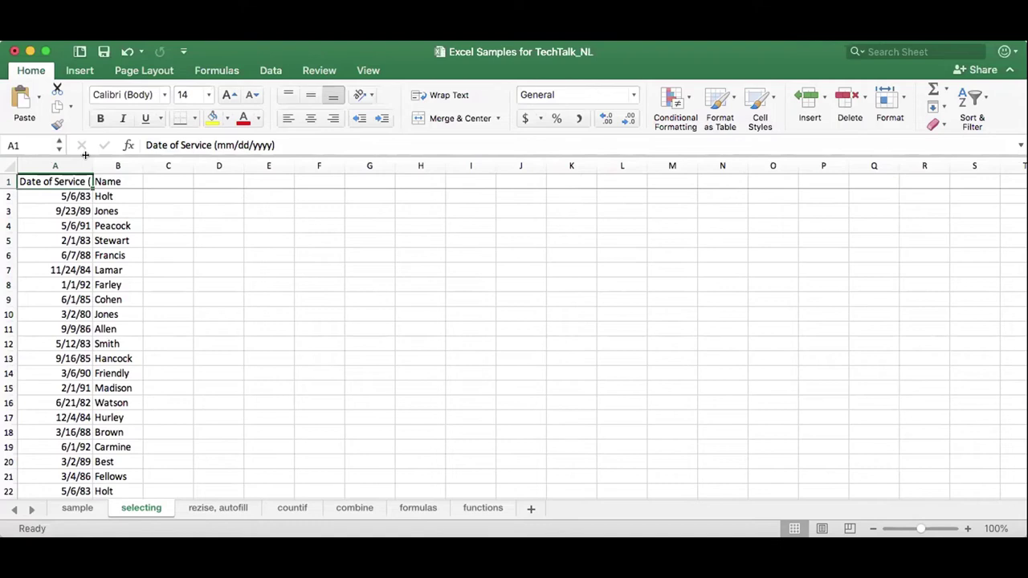
{"action": "left_click_drag", "start_coordinate": [93, 166], "coordinate": [154, 165]}
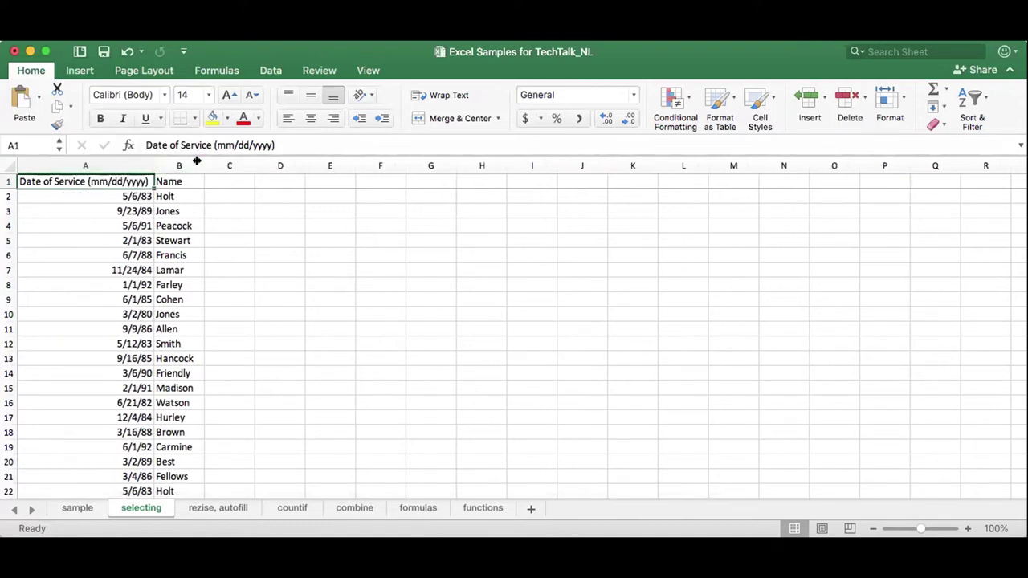
{"action": "left_click_drag", "start_coordinate": [196, 161], "coordinate": [188, 161]}
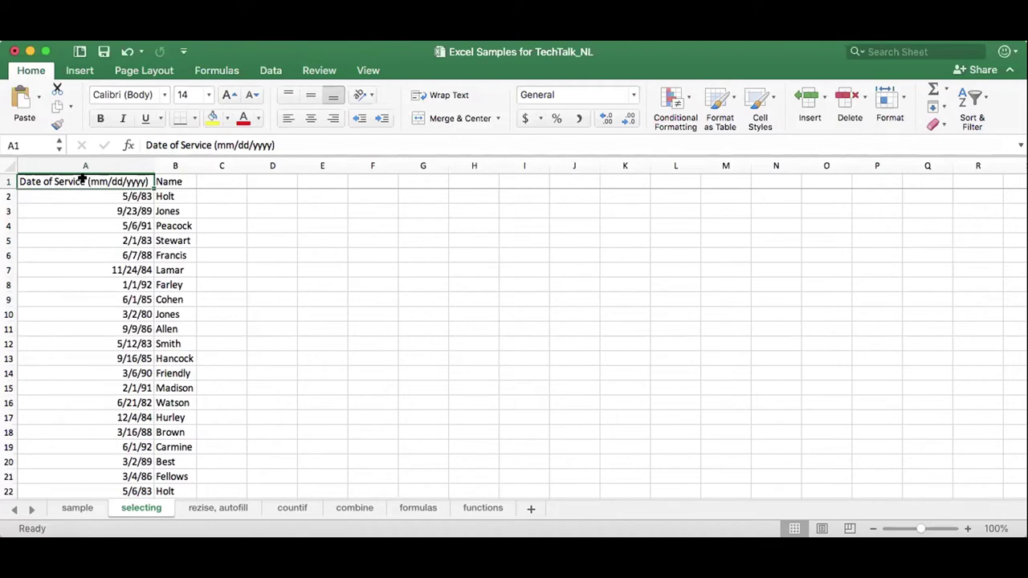
Wrap the A1 header text, narrow column A, and make row 1 about 45 pixels tall.
{"action": "left_click", "coordinate": [443, 96]}
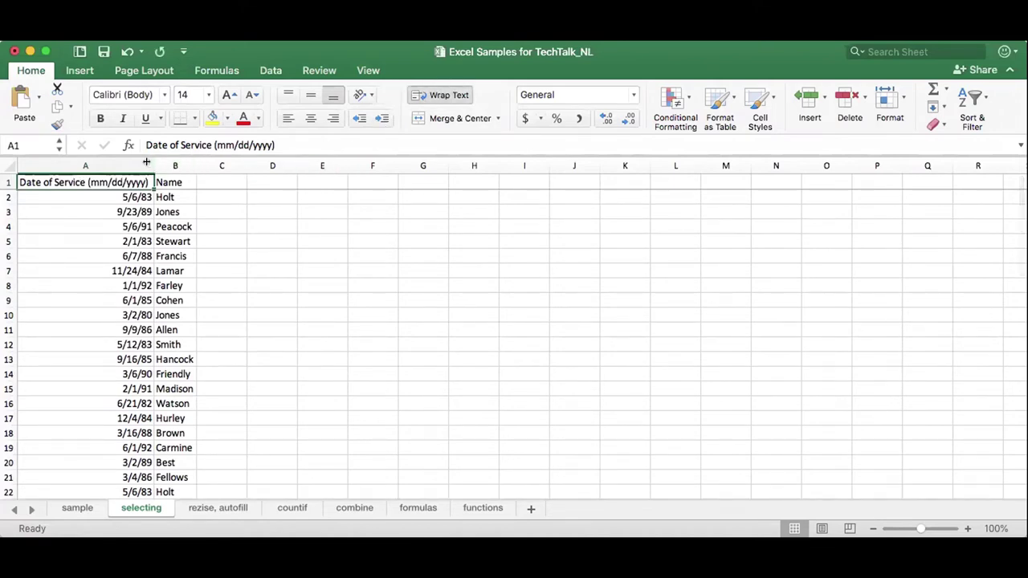
{"action": "left_click_drag", "start_coordinate": [148, 155], "coordinate": [100, 163]}
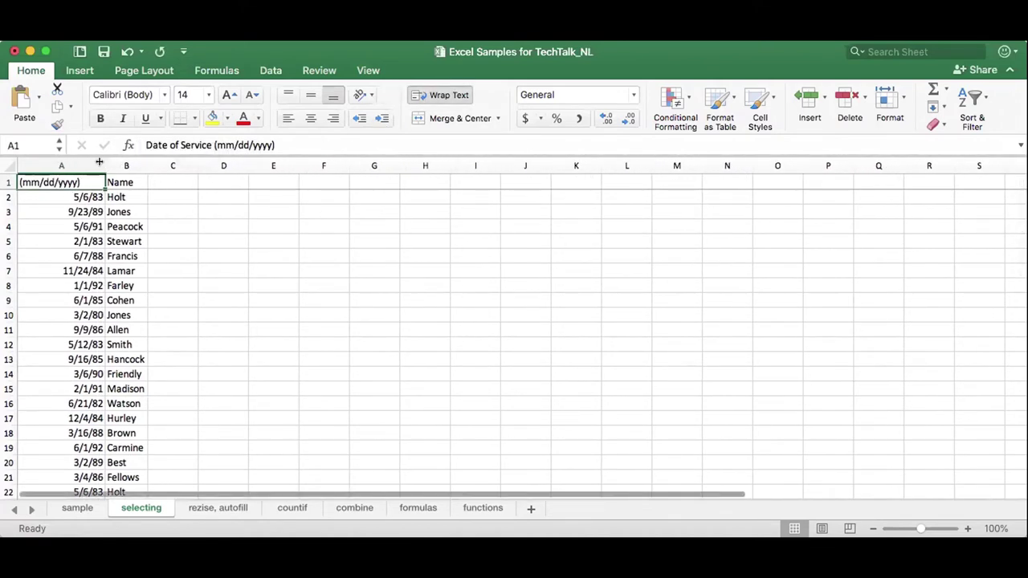
{"action": "left_click", "coordinate": [50, 191]}
{"action": "left_click", "coordinate": [51, 181]}
{"action": "left_click_drag", "start_coordinate": [8, 190], "coordinate": [8, 202]}
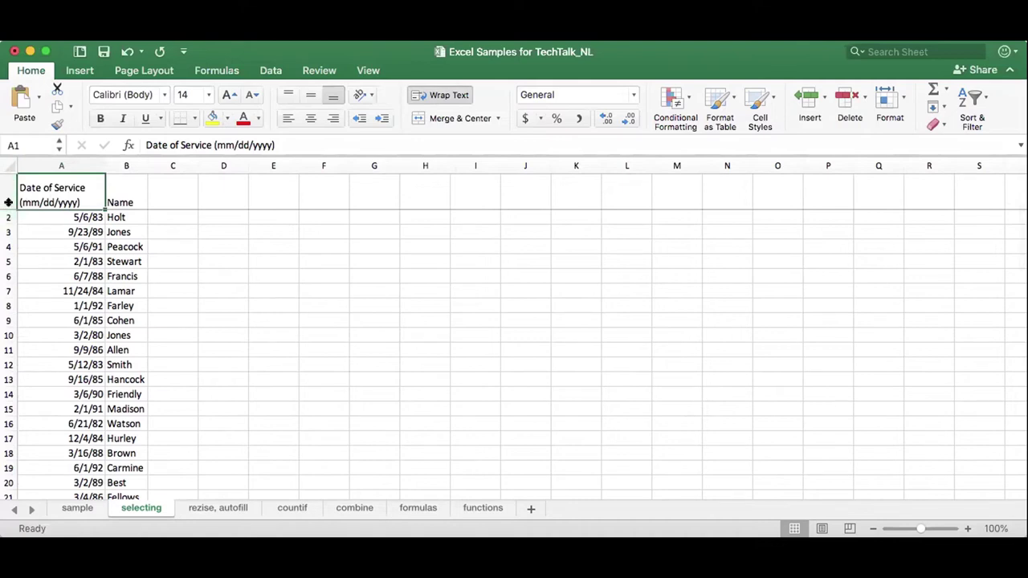
{"action": "left_click_drag", "start_coordinate": [8, 199], "coordinate": [8, 202]}
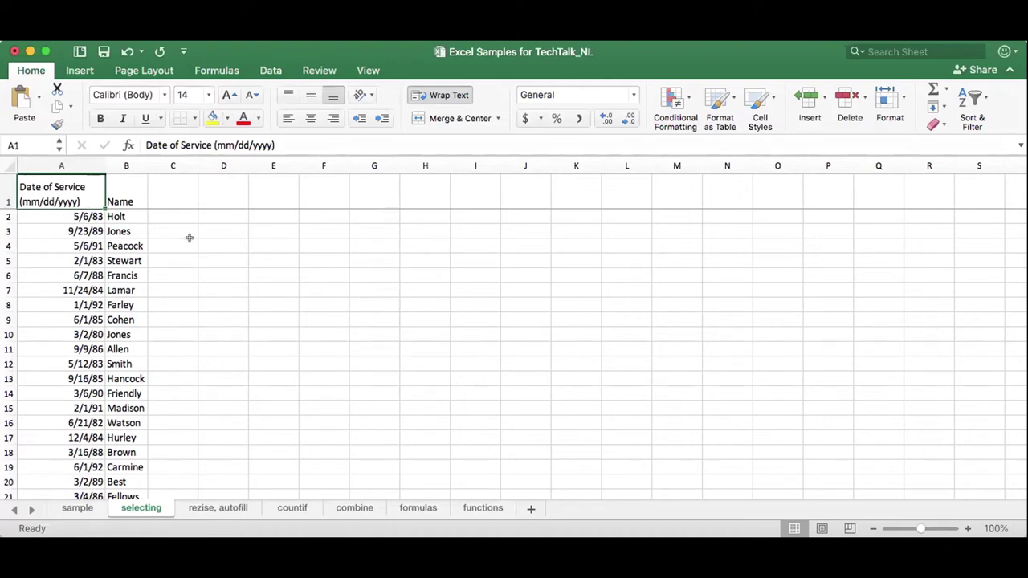
On the rezise, autofill sheet, widen column A to show January.
{"action": "left_click", "coordinate": [213, 507]}
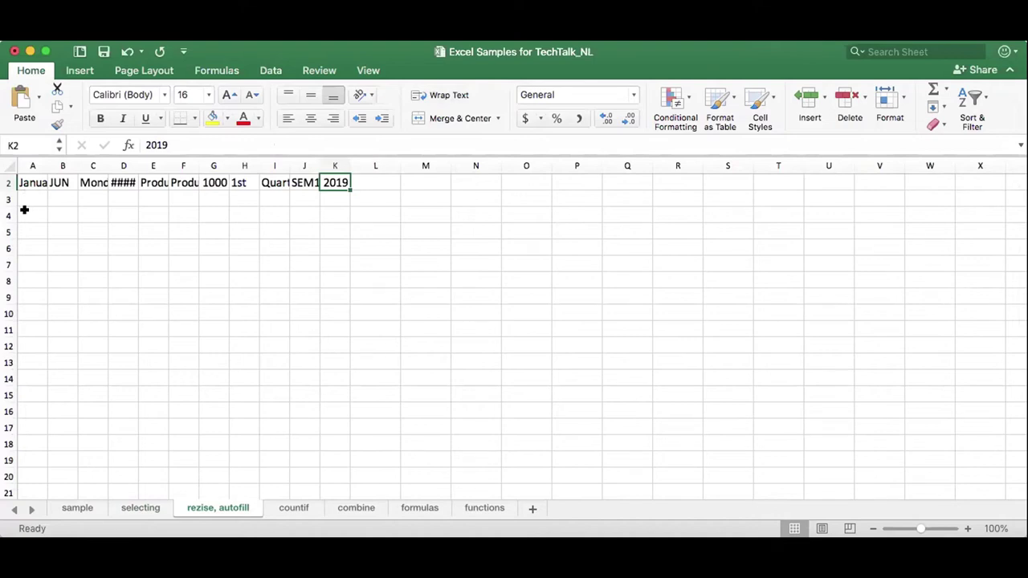
{"action": "scroll", "coordinate": [25, 209], "scroll_direction": "up", "scroll_amount": 1}
{"action": "left_click", "coordinate": [32, 180]}
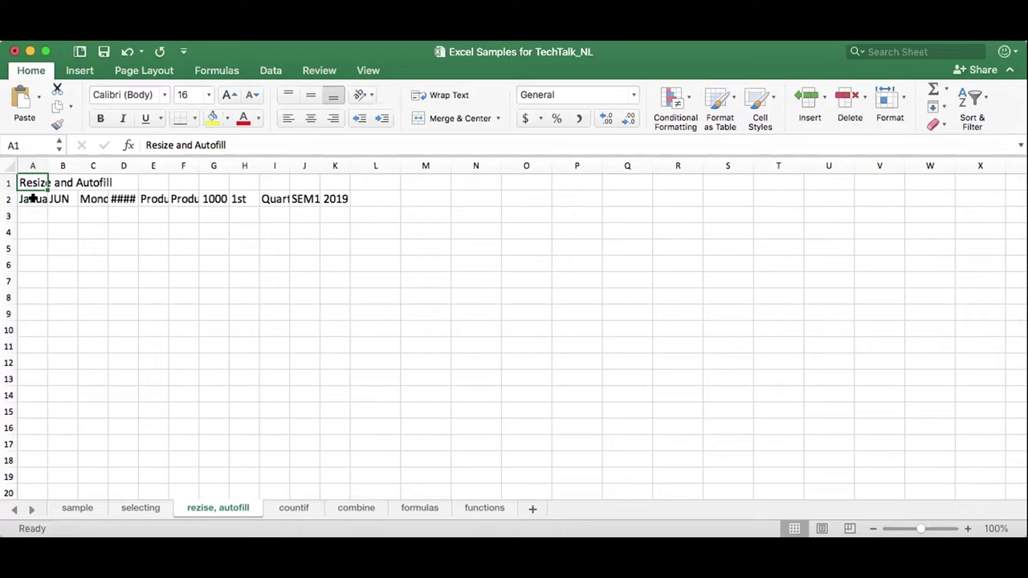
{"action": "left_click", "coordinate": [30, 199]}
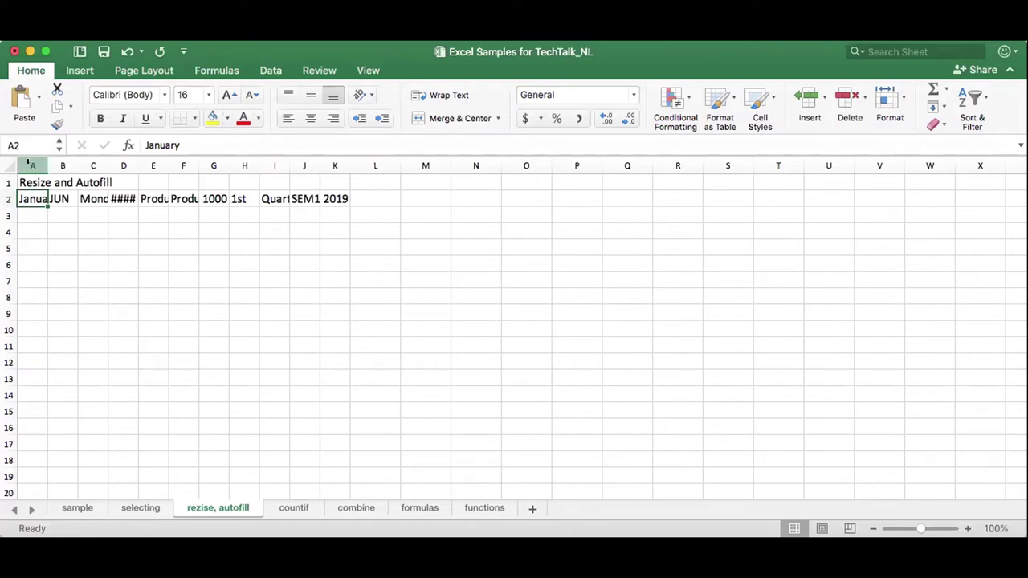
{"action": "left_click", "coordinate": [29, 164]}
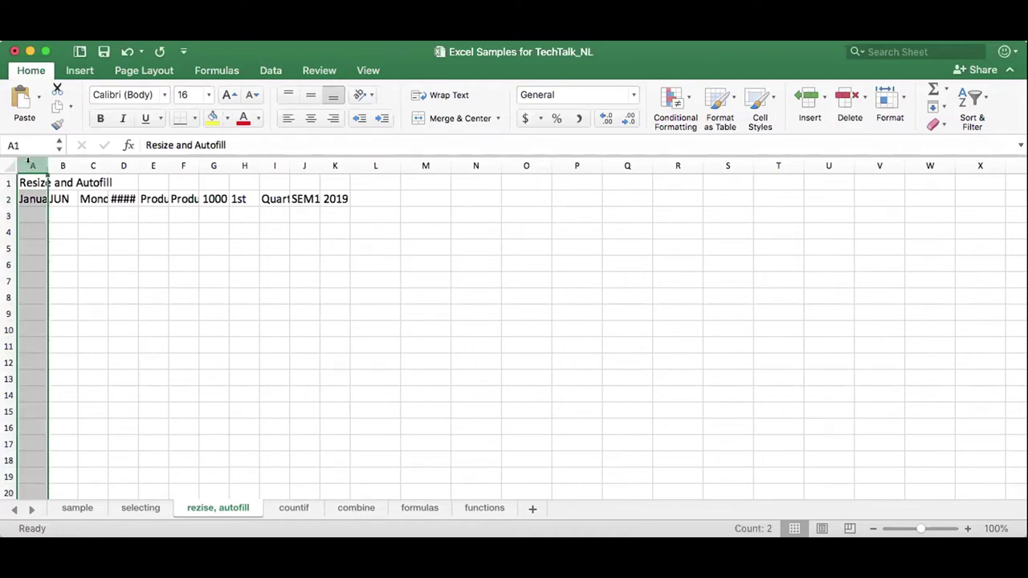
{"action": "left_click", "coordinate": [53, 200]}
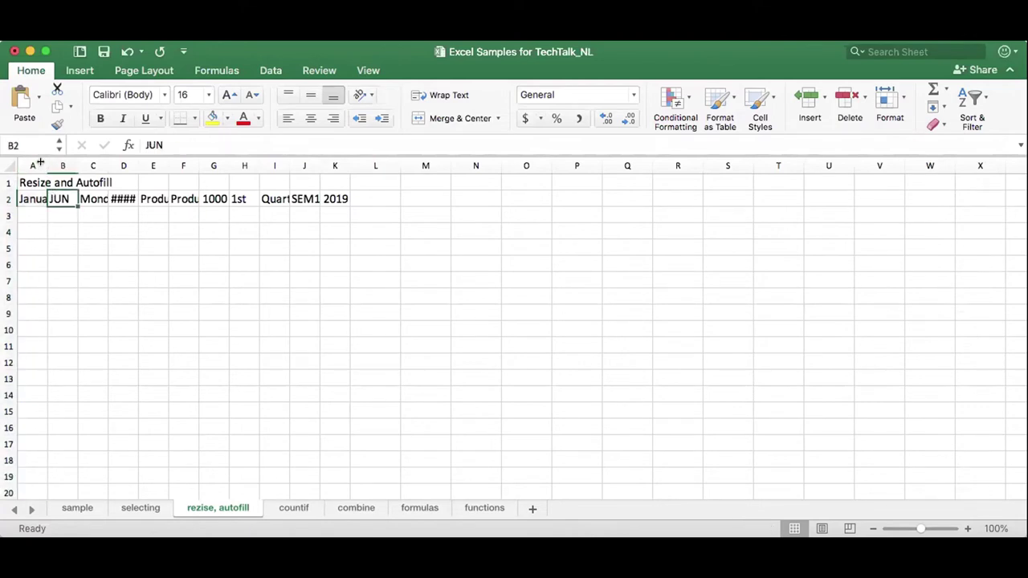
{"action": "left_click_drag", "start_coordinate": [38, 163], "coordinate": [86, 155]}
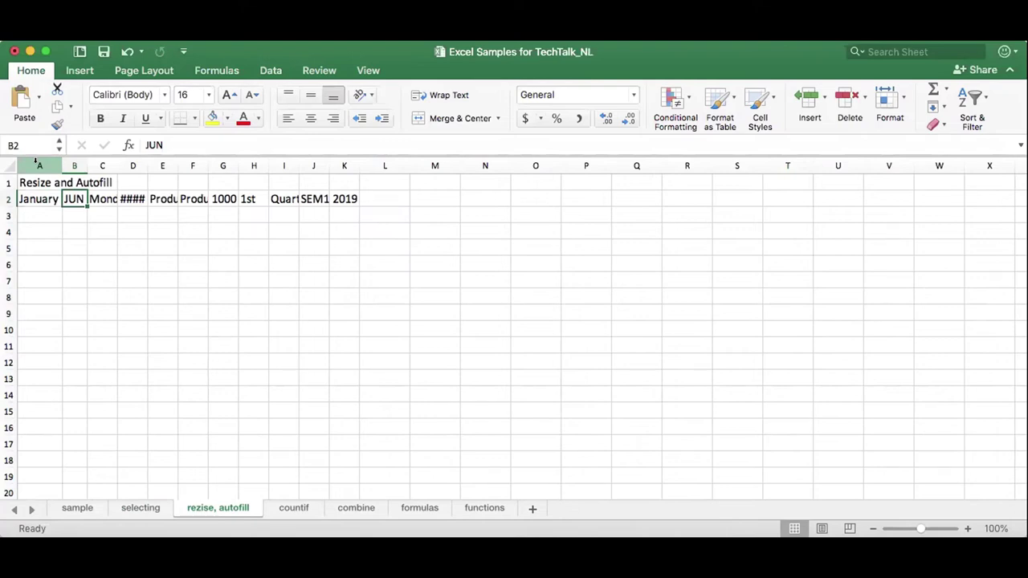
AutoFit columns A–K so row 2 entries like 6/1/19 and Product 1000 show fully.
{"action": "left_click_drag", "start_coordinate": [36, 163], "coordinate": [336, 155]}
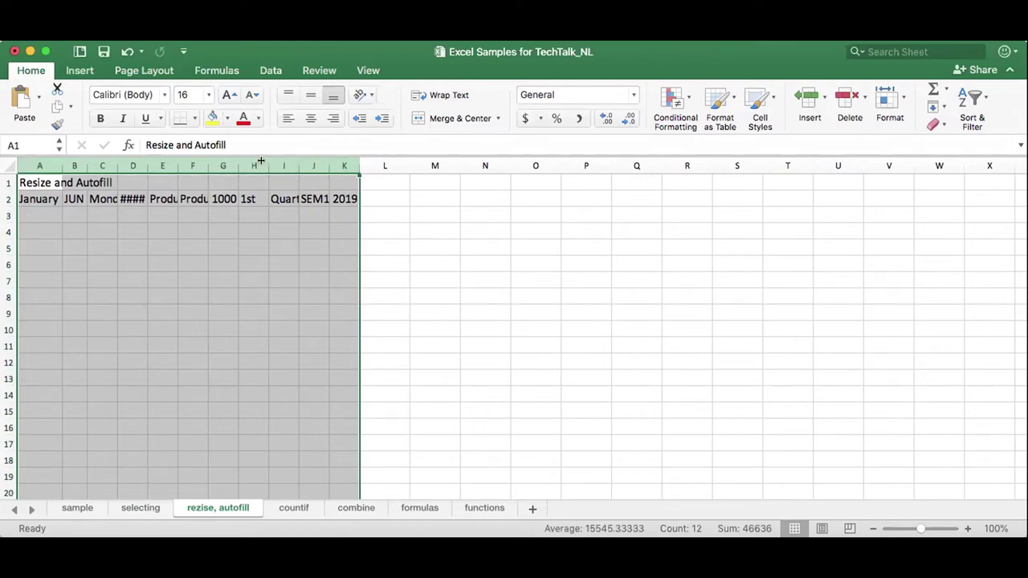
{"action": "left_click_drag", "start_coordinate": [260, 162], "coordinate": [275, 162]}
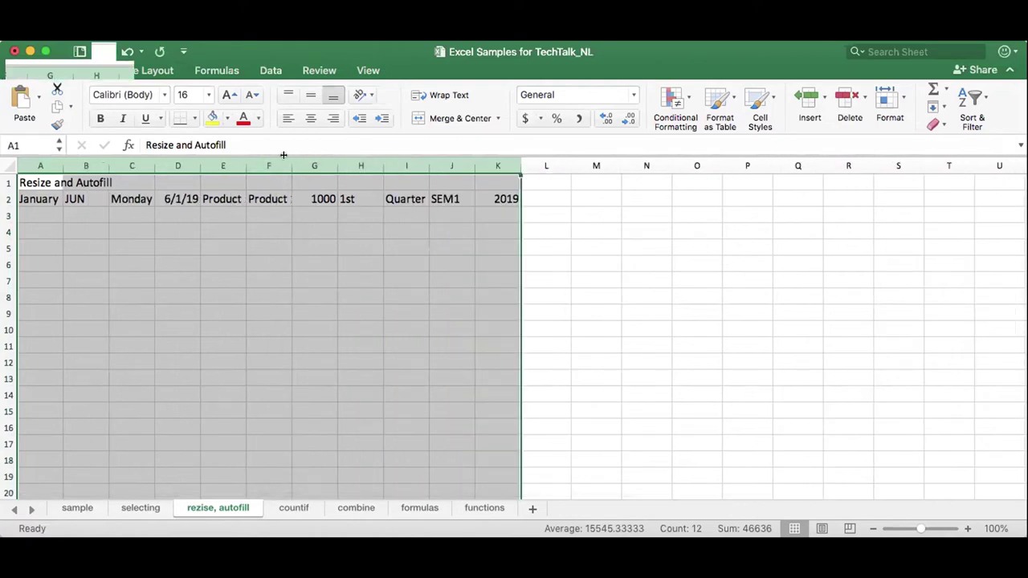
{"action": "double_click", "coordinate": [285, 155]}
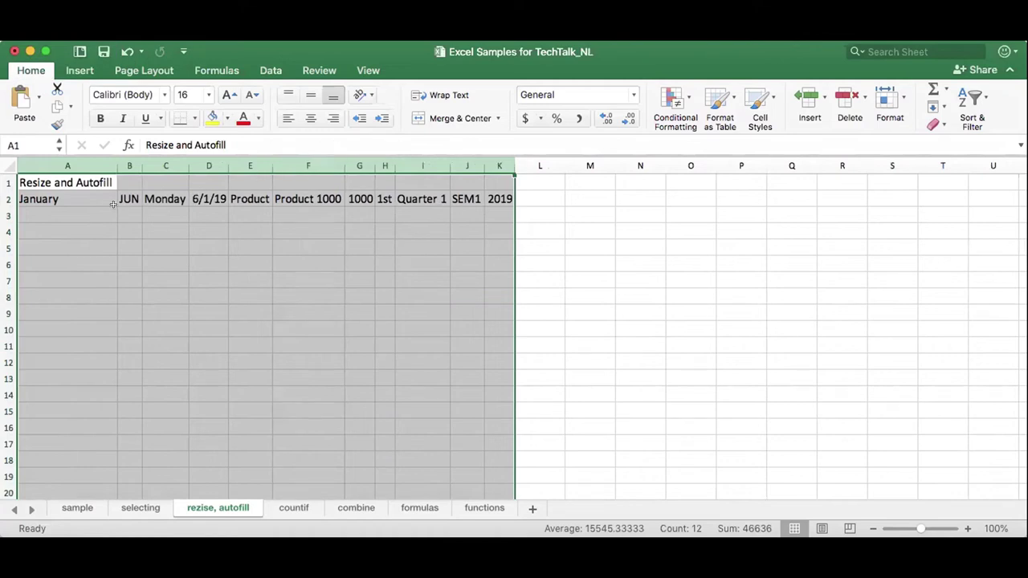
{"action": "left_click", "coordinate": [87, 193]}
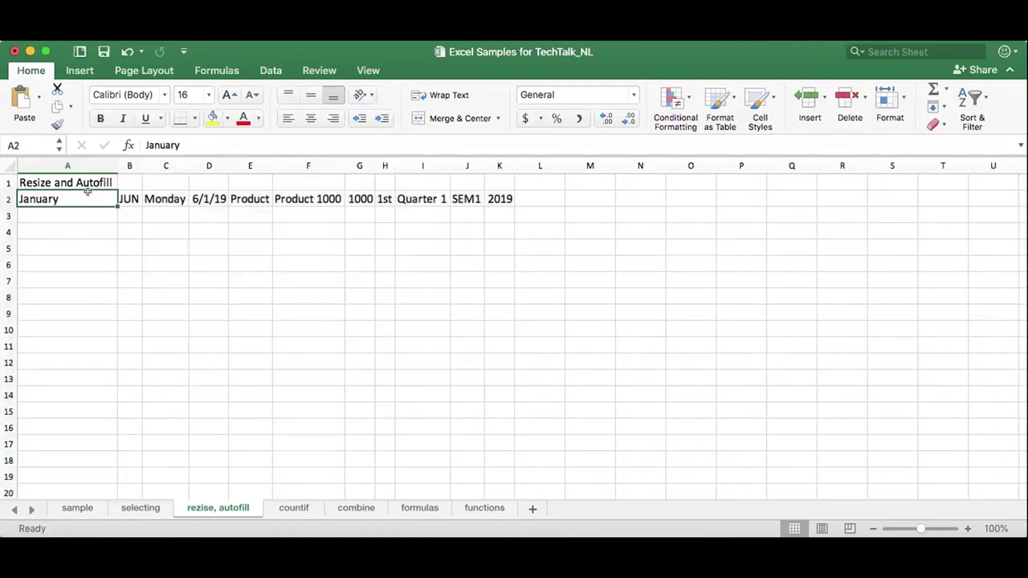
Merge and center the title over A1:K1, AutoFit column A, and fill months down to row 15.
{"action": "left_click_drag", "start_coordinate": [88, 175], "coordinate": [484, 178]}
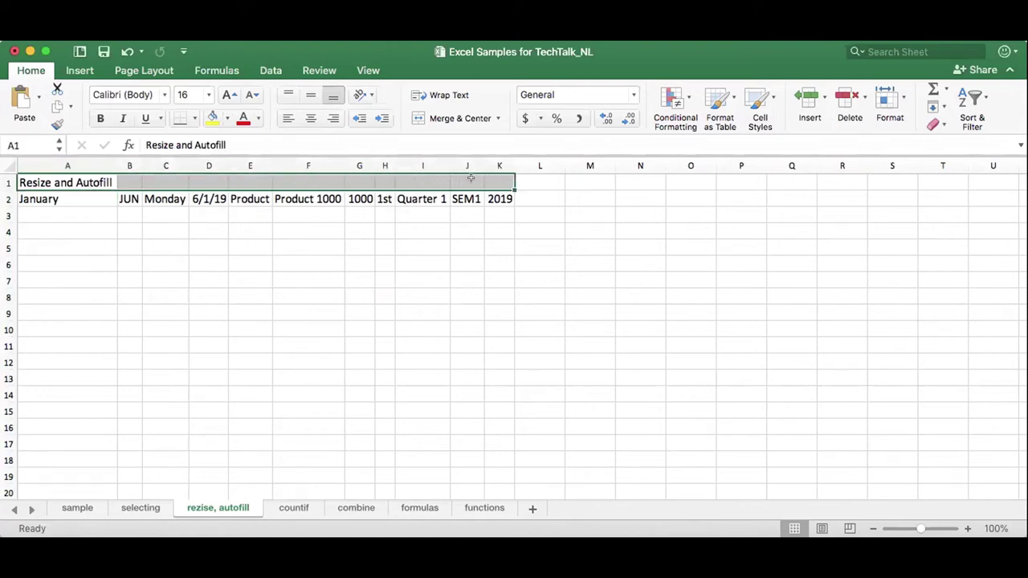
{"action": "left_click", "coordinate": [452, 118]}
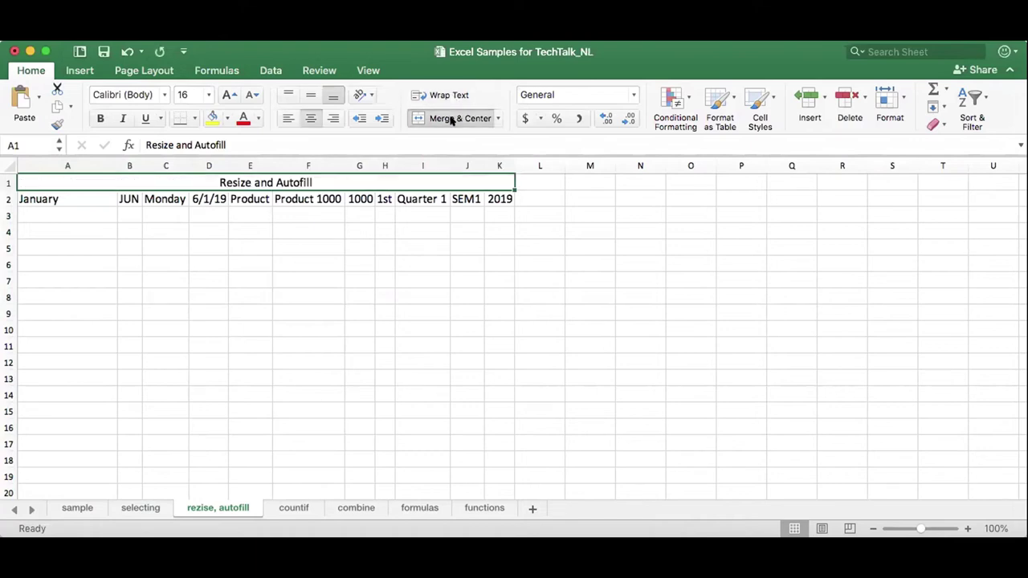
{"action": "left_click", "coordinate": [84, 193]}
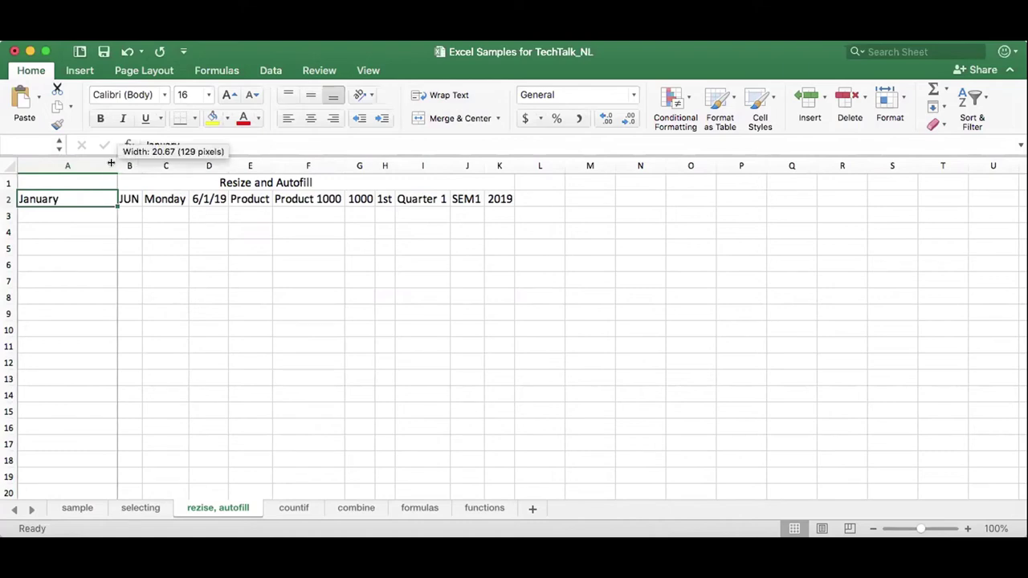
{"action": "double_click", "coordinate": [111, 165]}
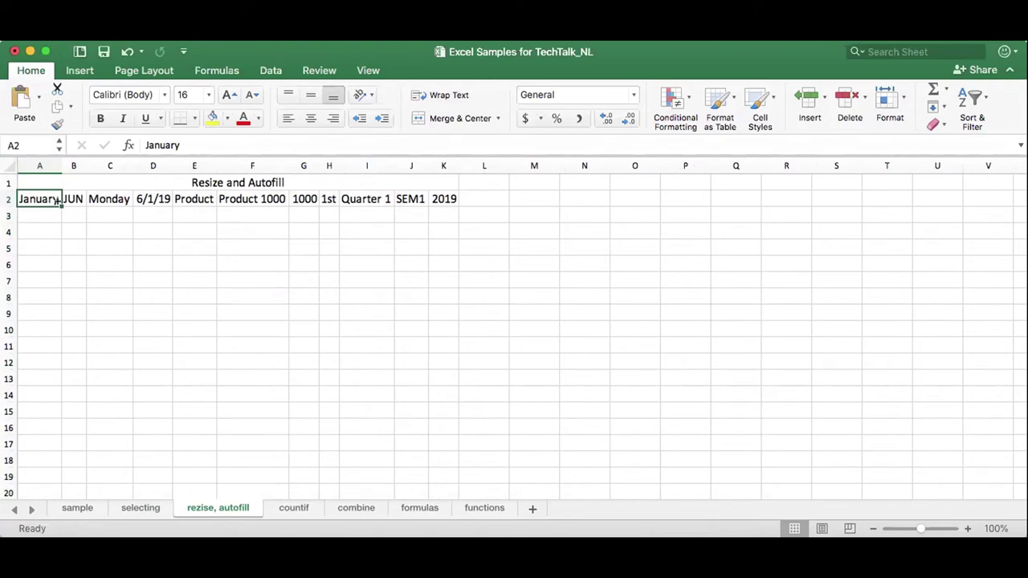
{"action": "left_click_drag", "start_coordinate": [57, 200], "coordinate": [46, 417]}
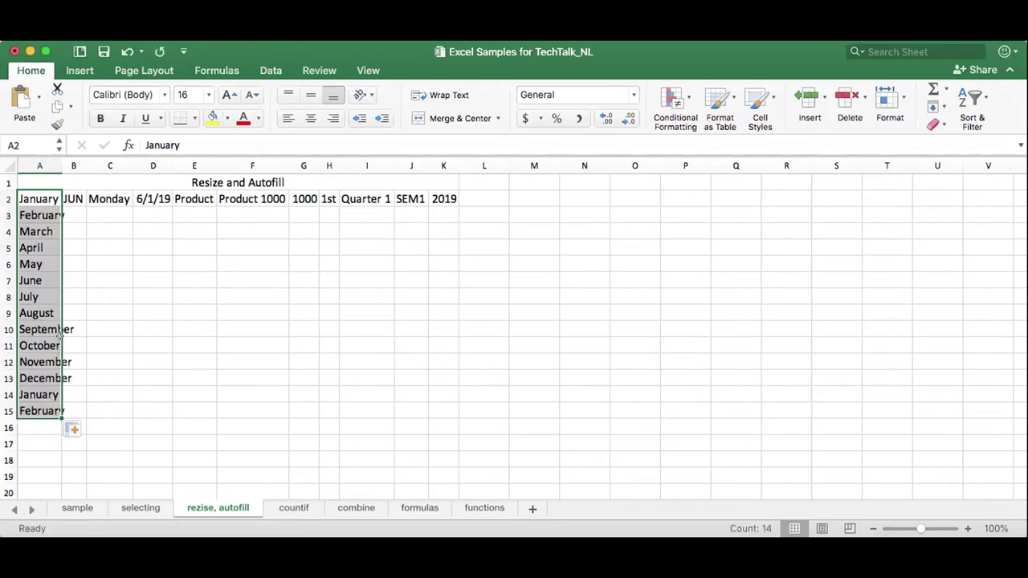
Widen column A, then fill JUN–SEP down column B to row 17 and Monday–Thursday down column C to row 19.
{"action": "left_click_drag", "start_coordinate": [62, 159], "coordinate": [78, 159]}
{"action": "left_click", "coordinate": [86, 193]}
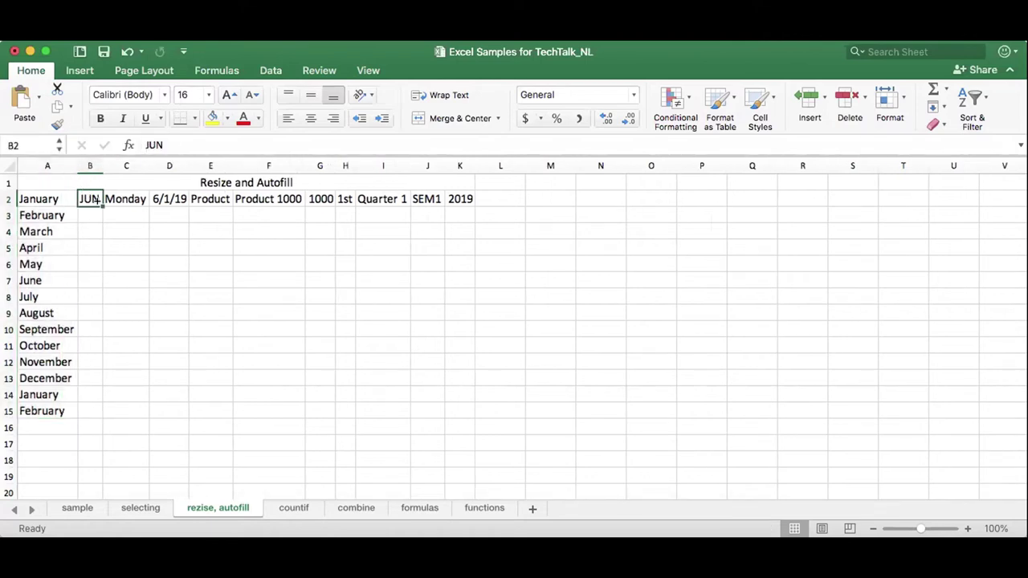
{"action": "left_click_drag", "start_coordinate": [97, 201], "coordinate": [101, 444]}
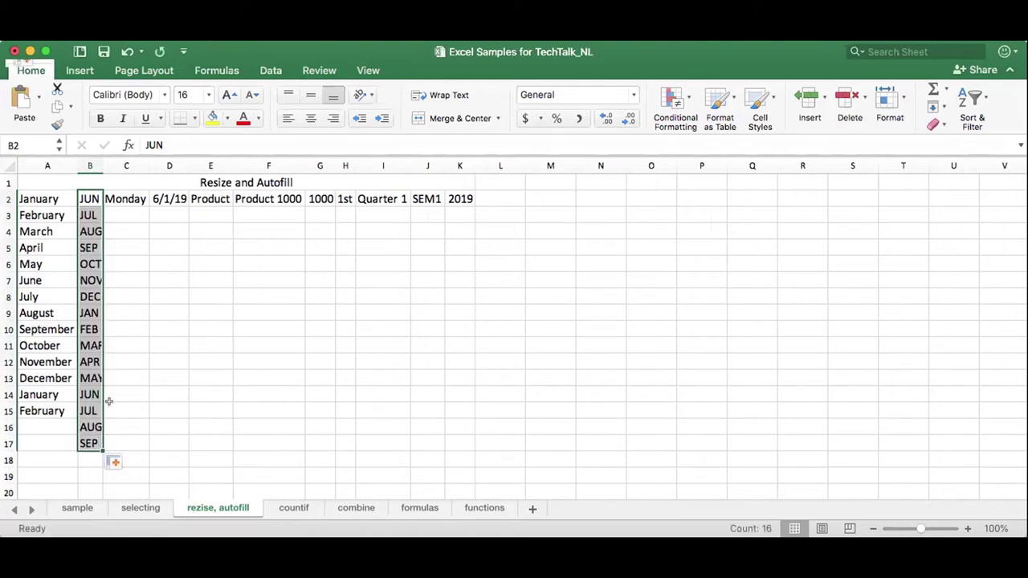
{"action": "left_click", "coordinate": [120, 196]}
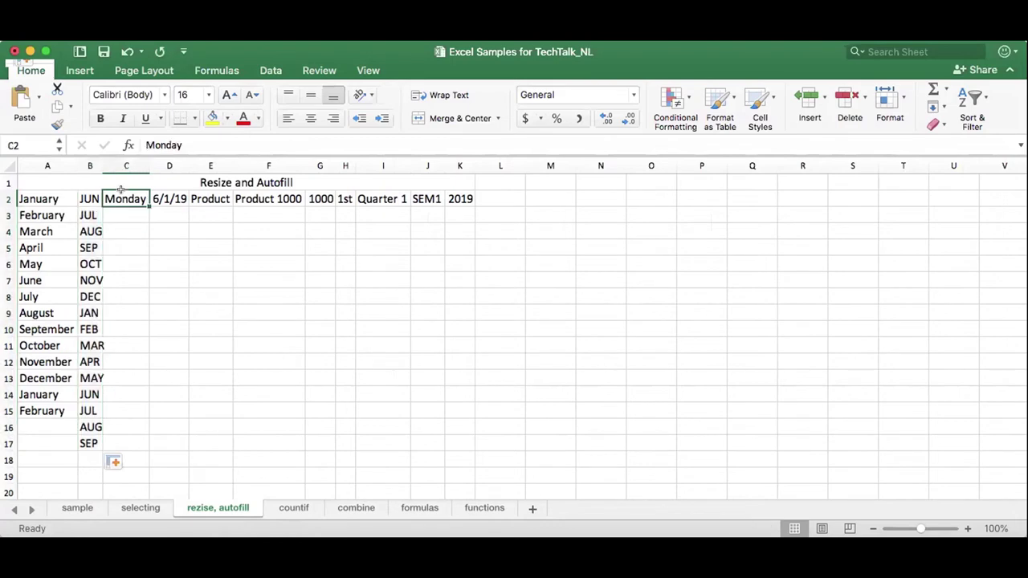
{"action": "left_click_drag", "start_coordinate": [146, 203], "coordinate": [151, 476]}
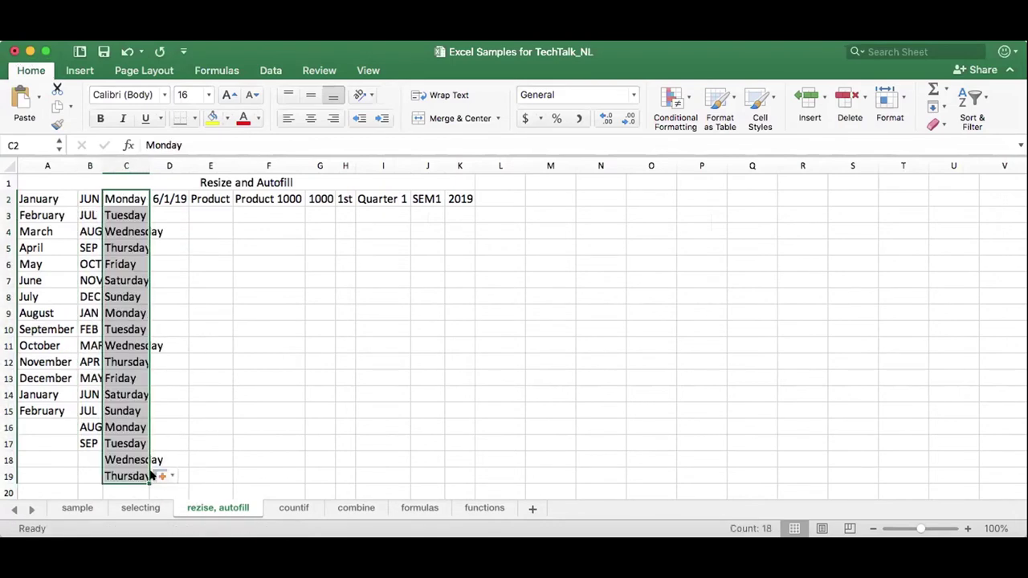
{"action": "left_click", "coordinate": [165, 194]}
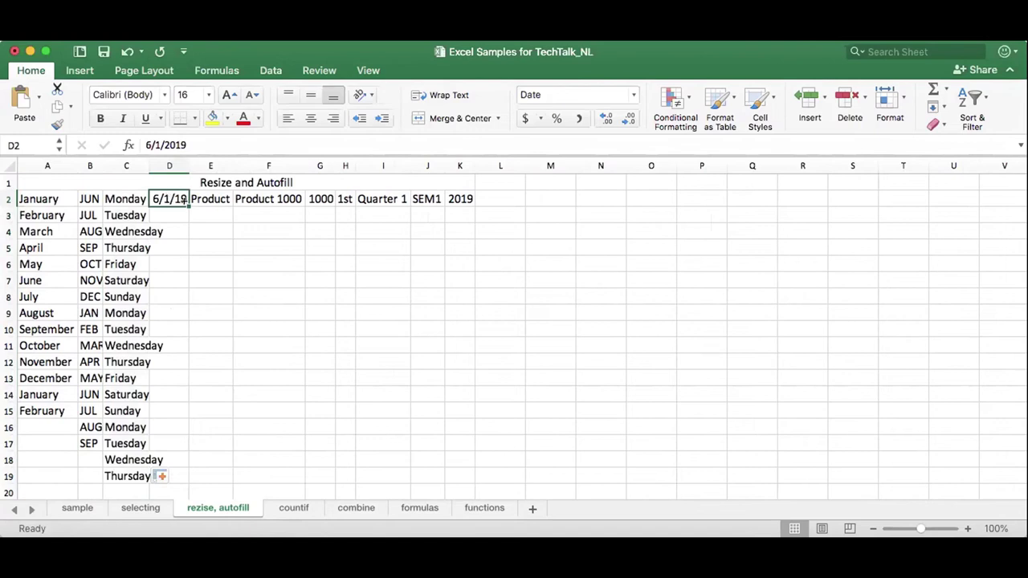
Widen column C for Wednesday and fill dates from 6/1/19 down column D to row 19.
{"action": "left_click_drag", "start_coordinate": [149, 164], "coordinate": [166, 164]}
{"action": "left_click", "coordinate": [193, 214]}
{"action": "left_click", "coordinate": [197, 200]}
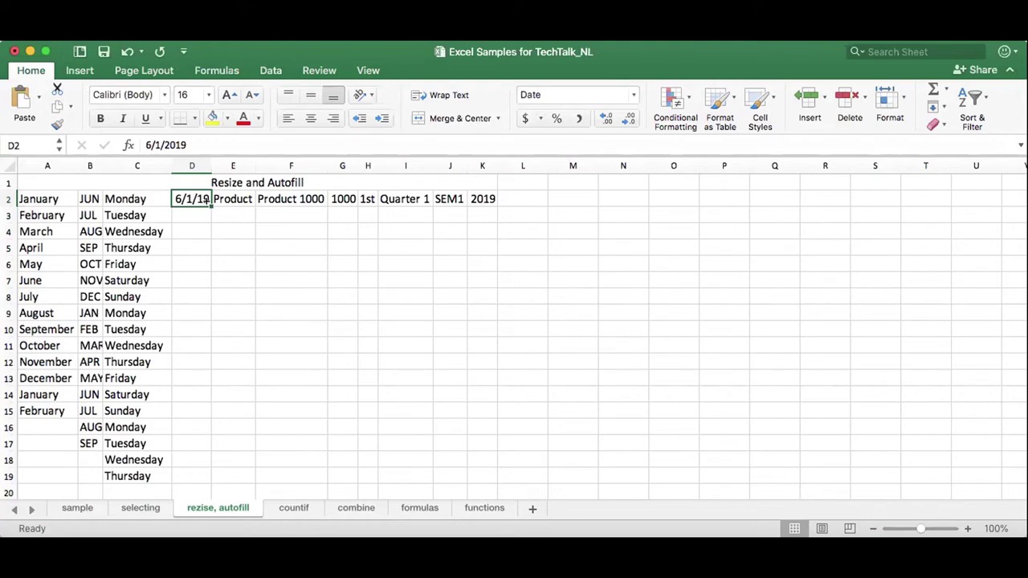
{"action": "double_click", "coordinate": [208, 201]}
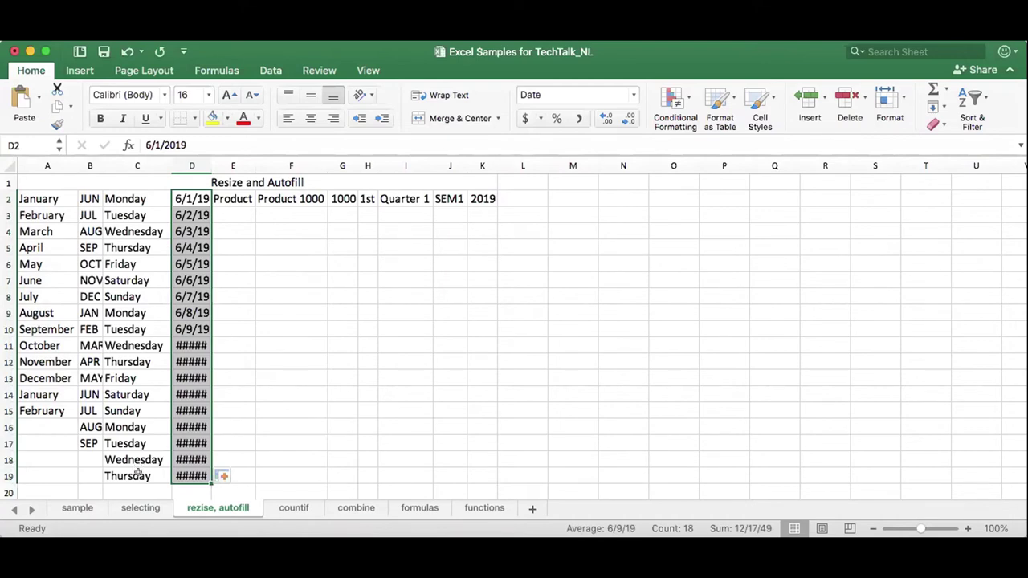
Check the hidden dates in D10–D12, leave them unchanged, and widen column D to show every date.
{"action": "left_click", "coordinate": [186, 341]}
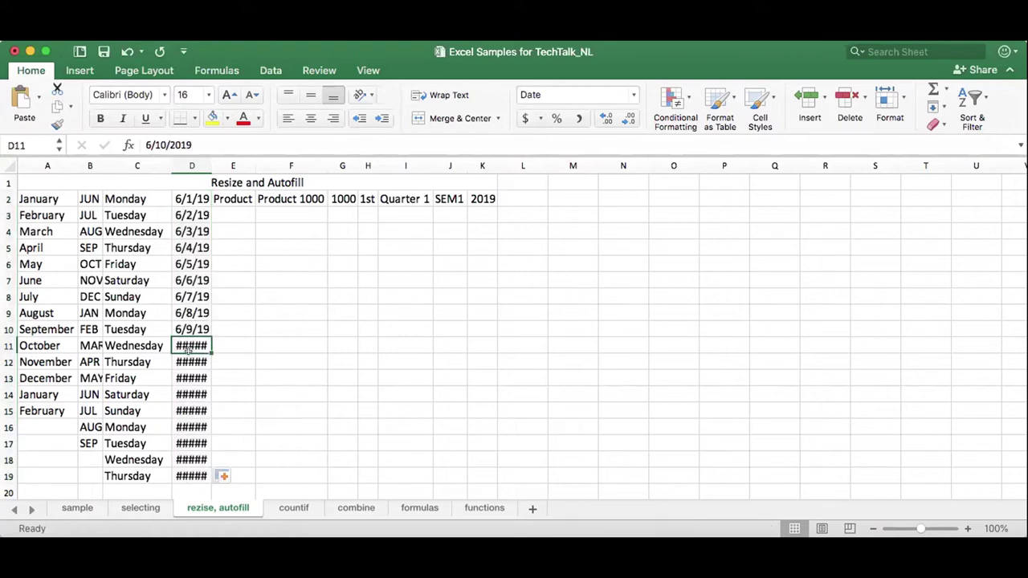
{"action": "left_click", "coordinate": [188, 361]}
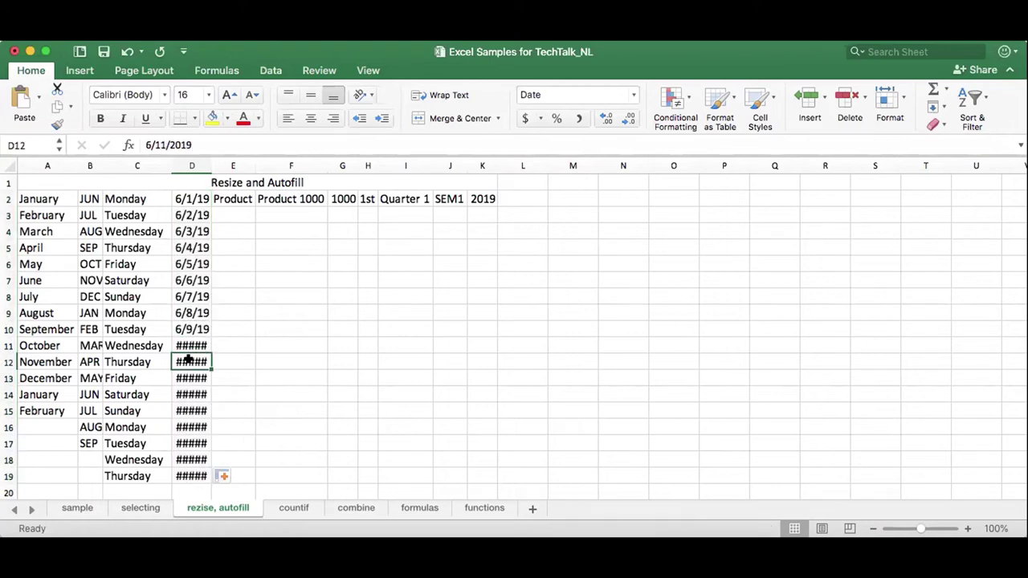
{"action": "left_click", "coordinate": [188, 325]}
{"action": "left_click", "coordinate": [187, 341]}
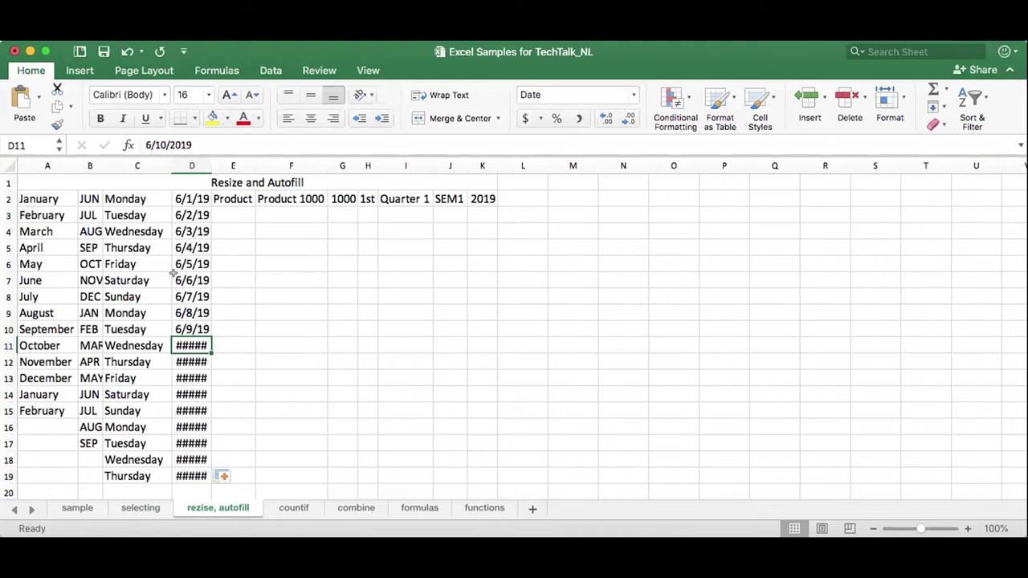
{"action": "left_click", "coordinate": [166, 145]}
{"action": "left_click_drag", "start_coordinate": [166, 144], "coordinate": [155, 144]}
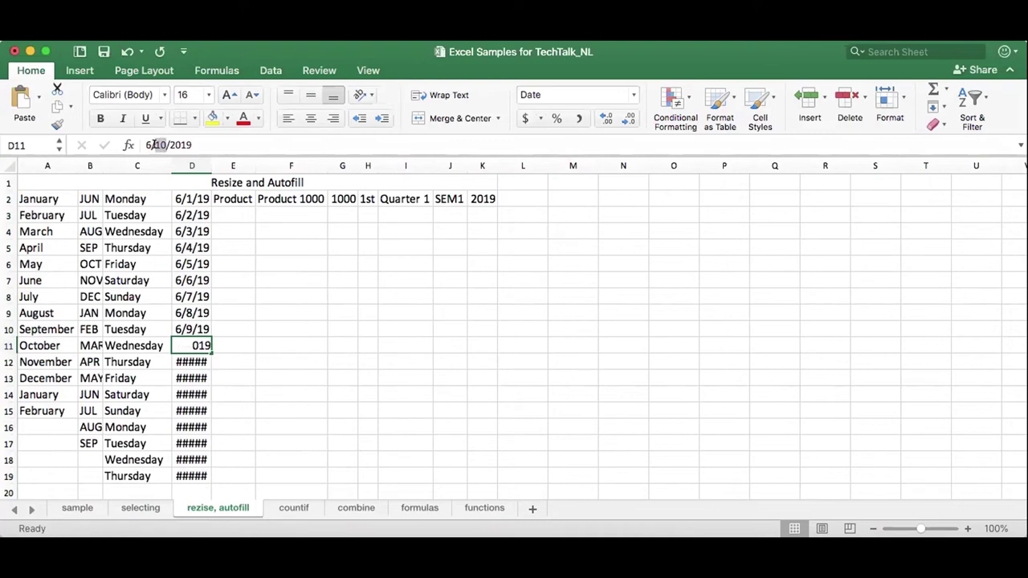
{"action": "left_click", "coordinate": [189, 329]}
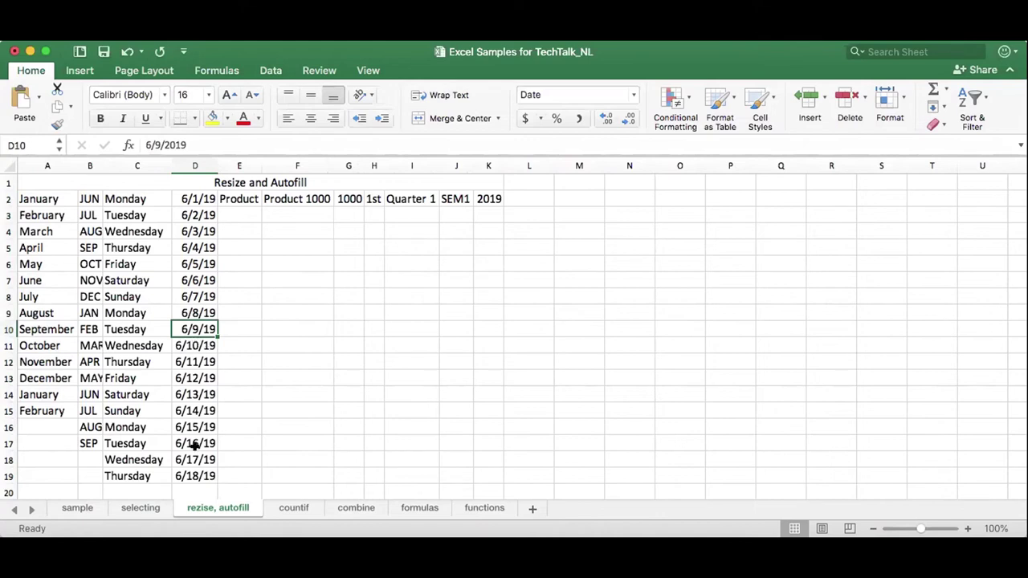
{"action": "left_click_drag", "start_coordinate": [209, 163], "coordinate": [222, 162]}
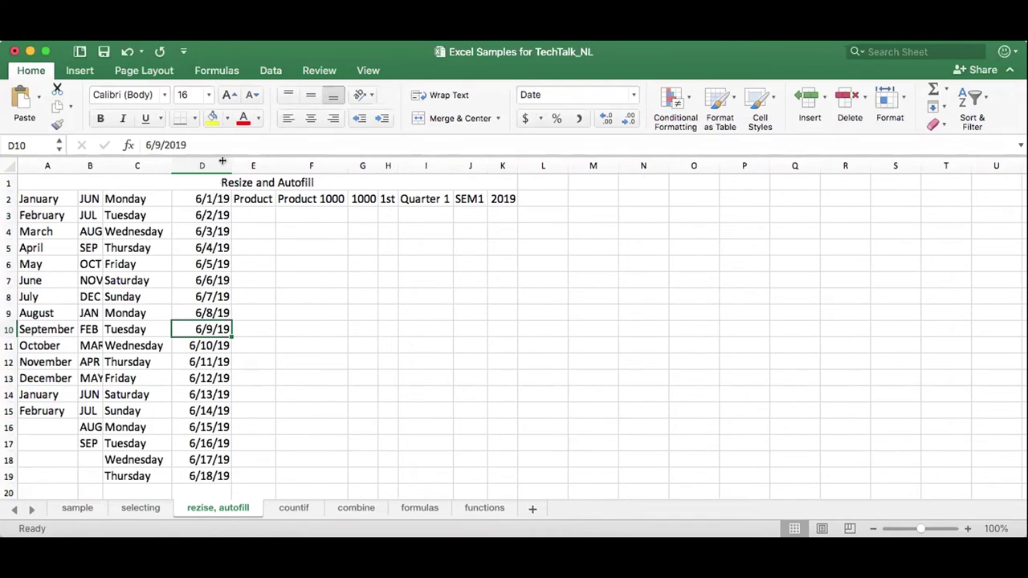
Copy Product down column E and fill Product 1001–1017 down column F to row 19.
{"action": "left_click", "coordinate": [253, 199]}
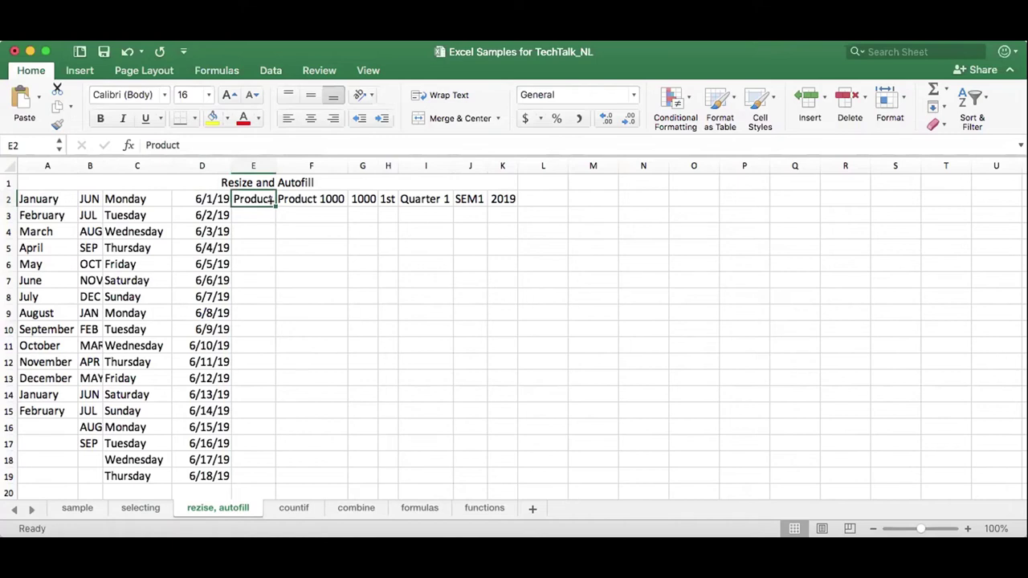
{"action": "double_click", "coordinate": [274, 203]}
{"action": "left_click", "coordinate": [319, 200]}
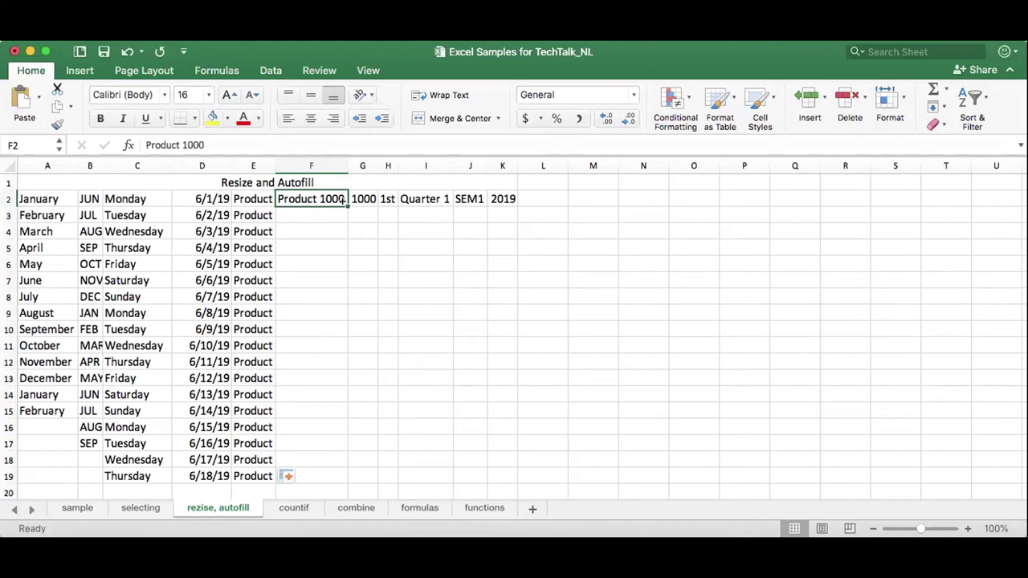
{"action": "double_click", "coordinate": [343, 201]}
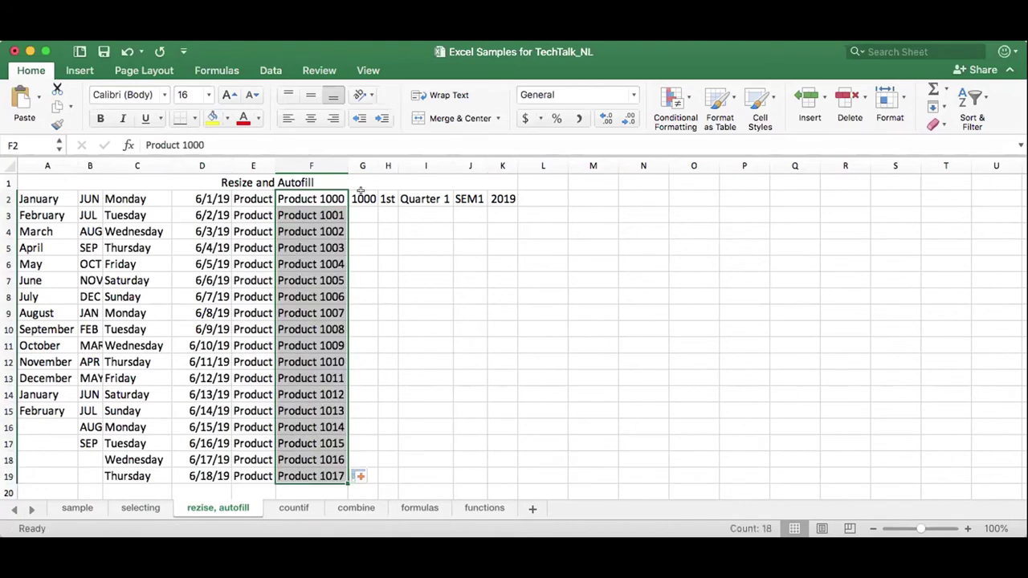
Fill column G from 1000 and switch it to a 1000–1017 series with Fill Series.
{"action": "left_click", "coordinate": [361, 197]}
{"action": "double_click", "coordinate": [376, 205]}
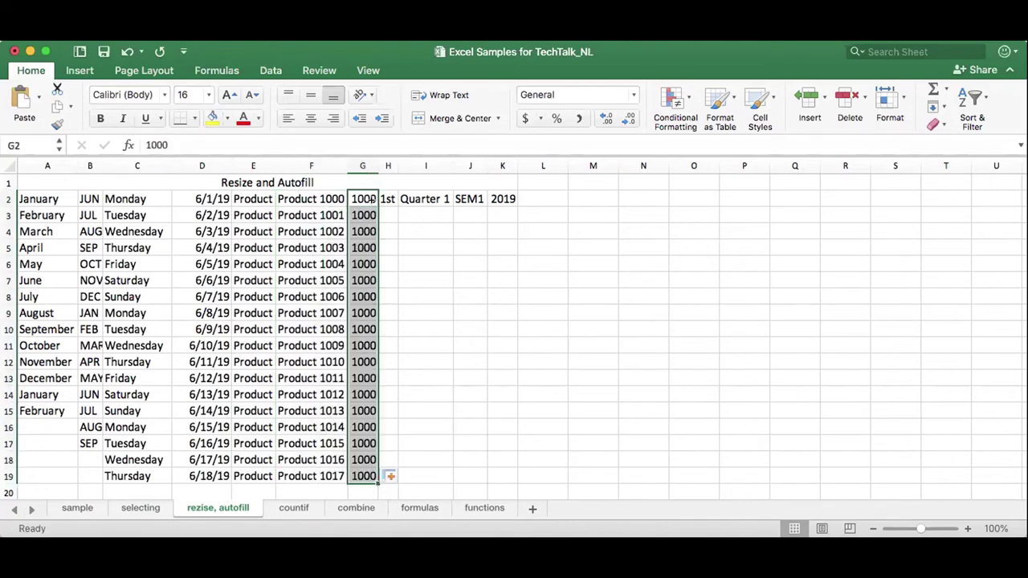
{"action": "left_click", "coordinate": [391, 477]}
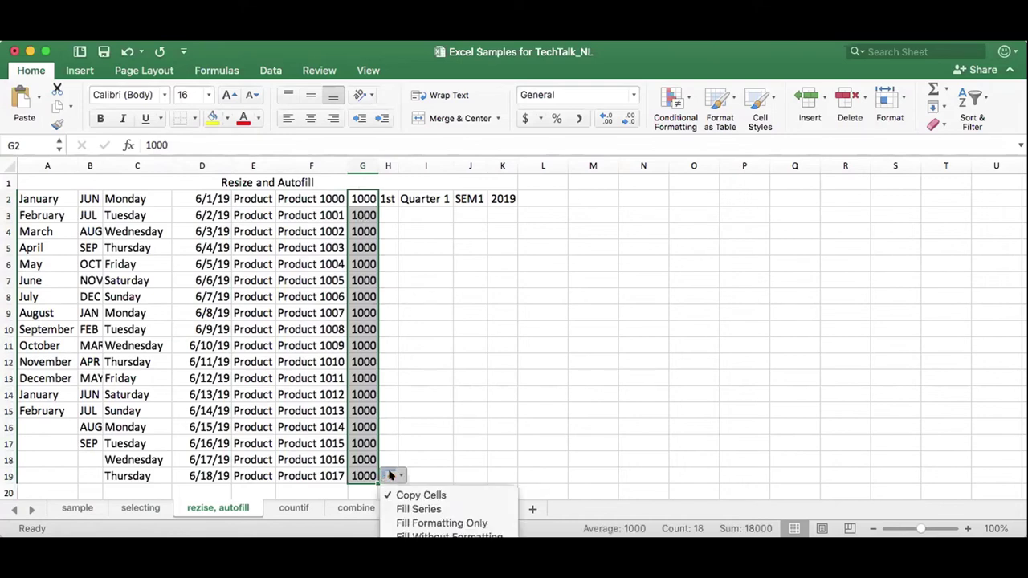
{"action": "left_click", "coordinate": [440, 509]}
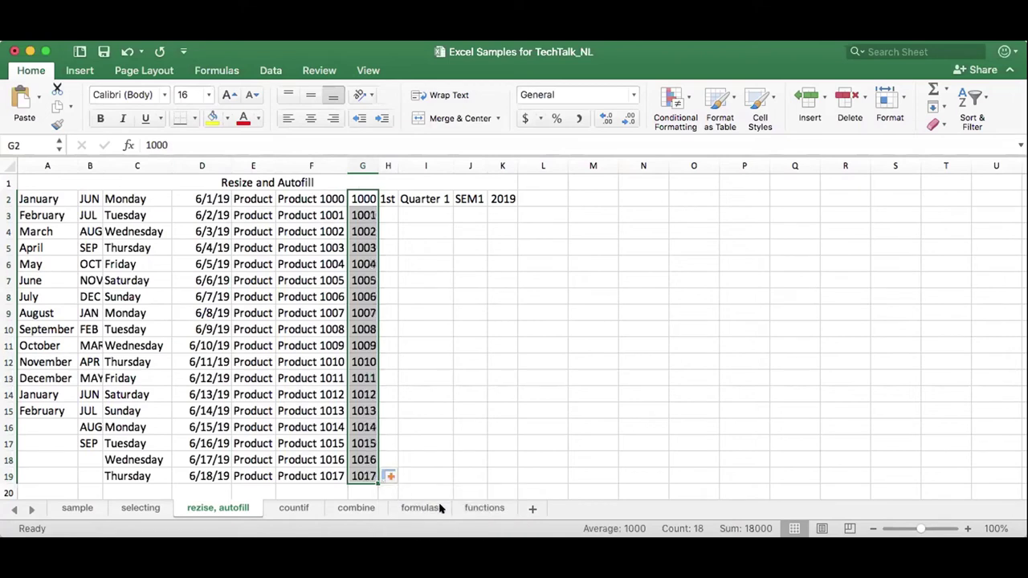
{"action": "left_click", "coordinate": [362, 215]}
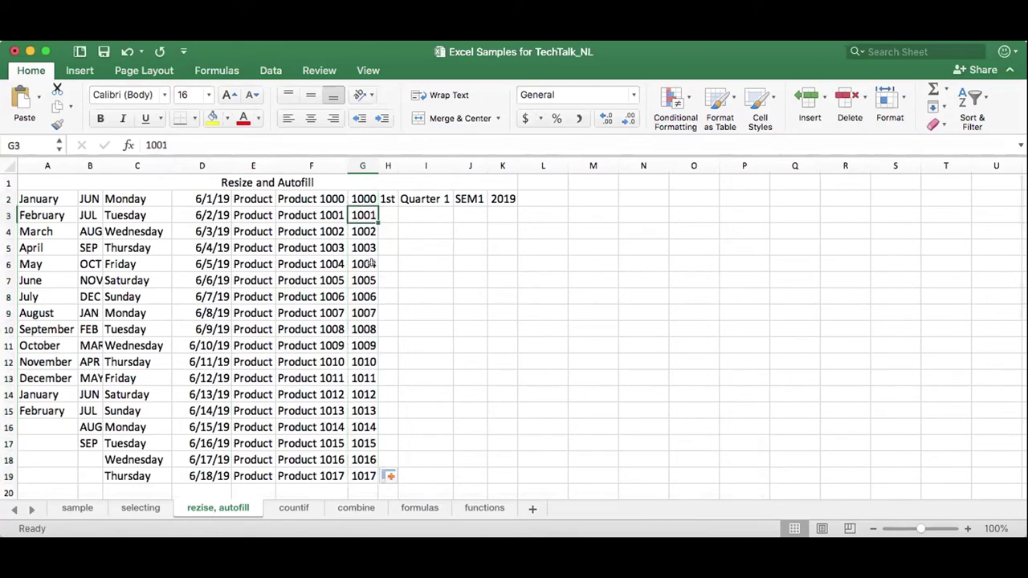
Enter 1050 in G3 and extend the 1000, 1050 pattern down to 1850 in G19.
{"action": "type", "text": "1050"}
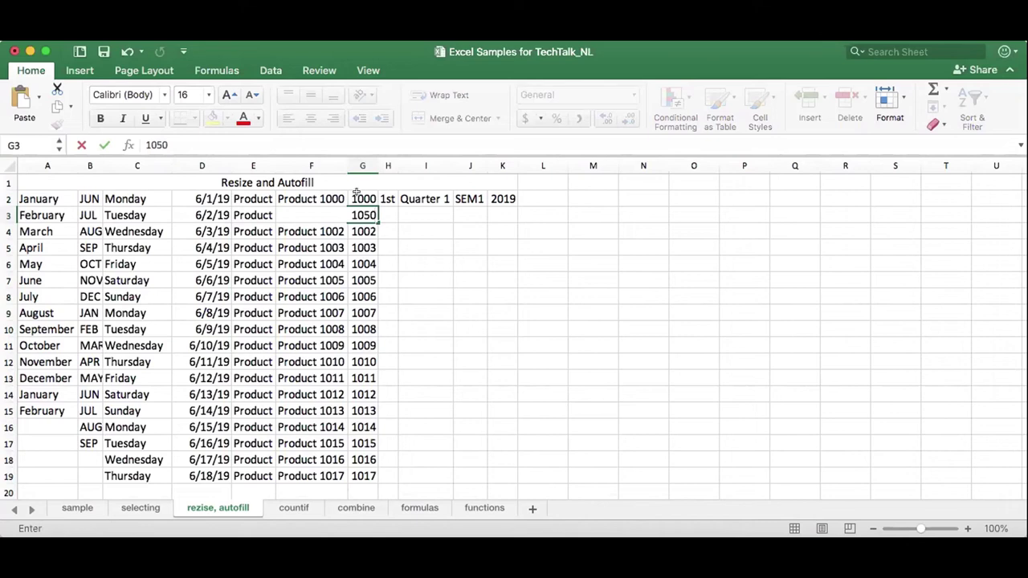
{"action": "key", "text": "Return"}
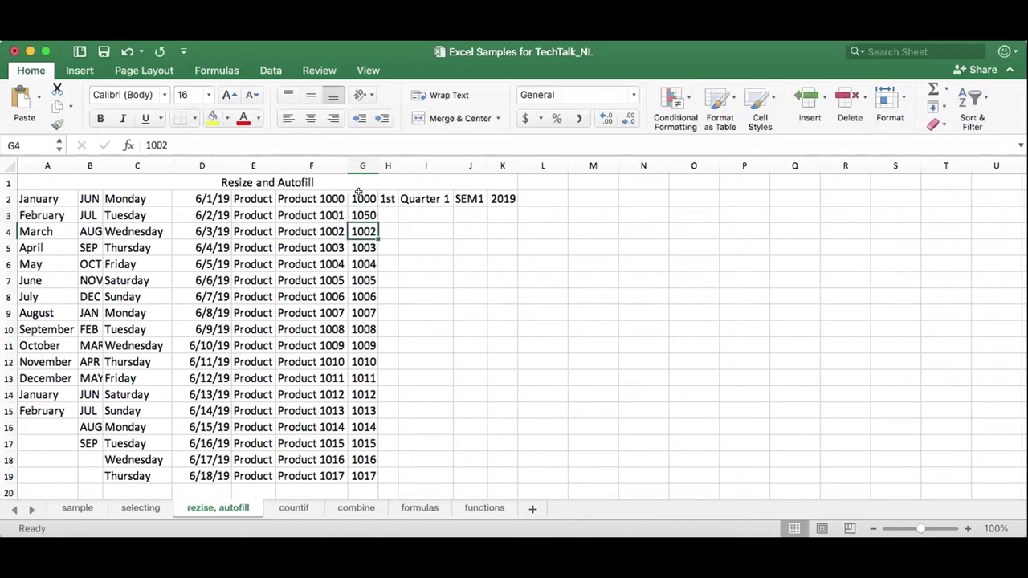
{"action": "left_click_drag", "start_coordinate": [350, 193], "coordinate": [350, 208]}
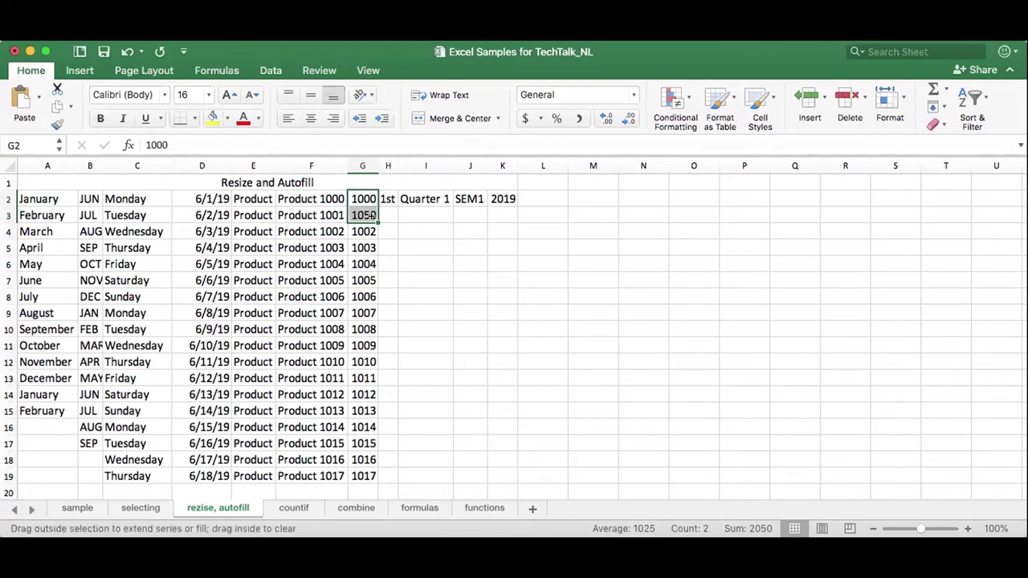
{"action": "double_click", "coordinate": [377, 222]}
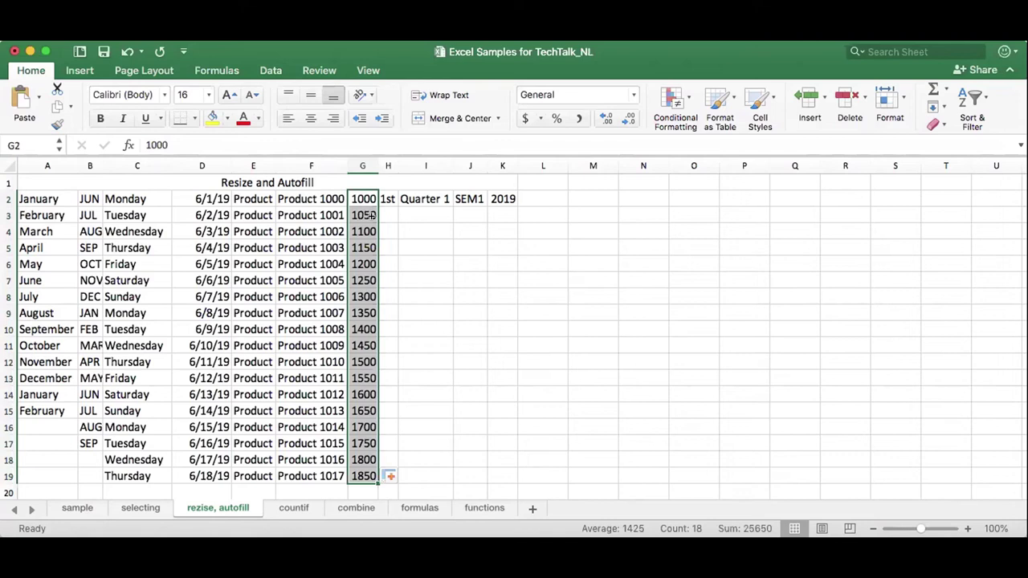
{"action": "left_click", "coordinate": [383, 200]}
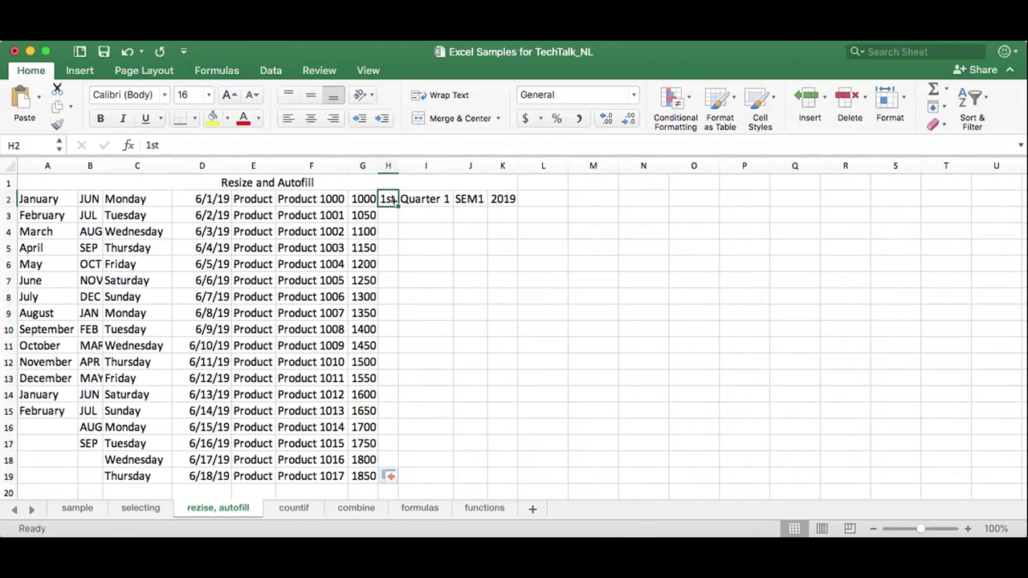
Fill column H with 1st–18th, column I with repeating Quarter 1–4, and column J with SEM1–SEM18.
{"action": "double_click", "coordinate": [393, 202]}
{"action": "left_click", "coordinate": [442, 200]}
{"action": "double_click", "coordinate": [450, 205]}
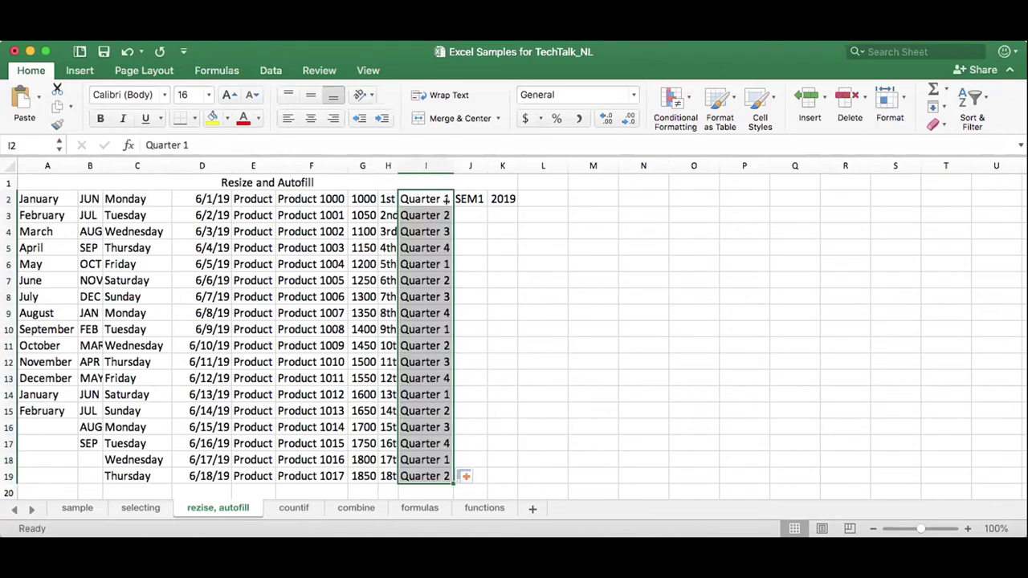
{"action": "left_click", "coordinate": [469, 199]}
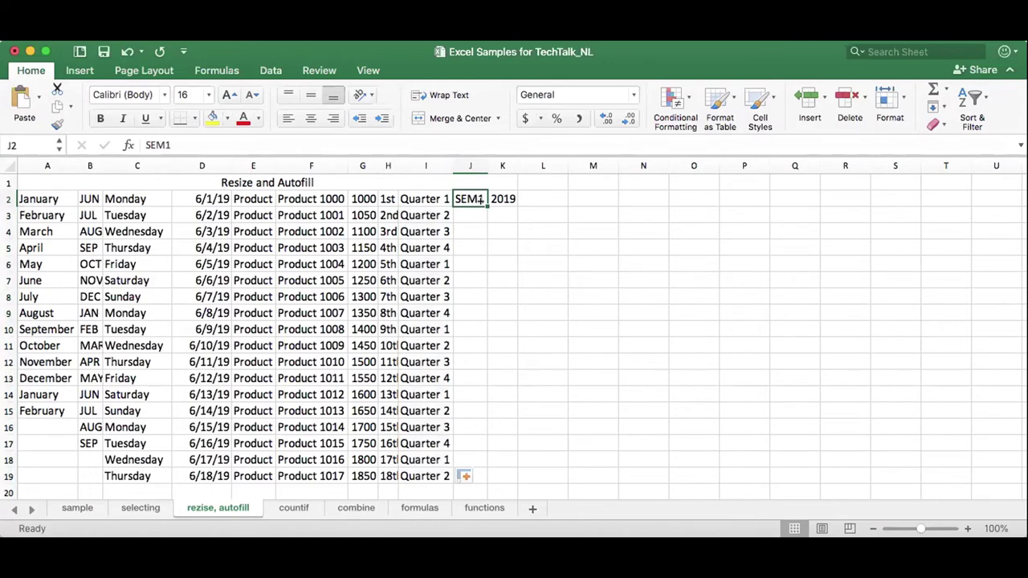
{"action": "left_click", "coordinate": [322, 196]}
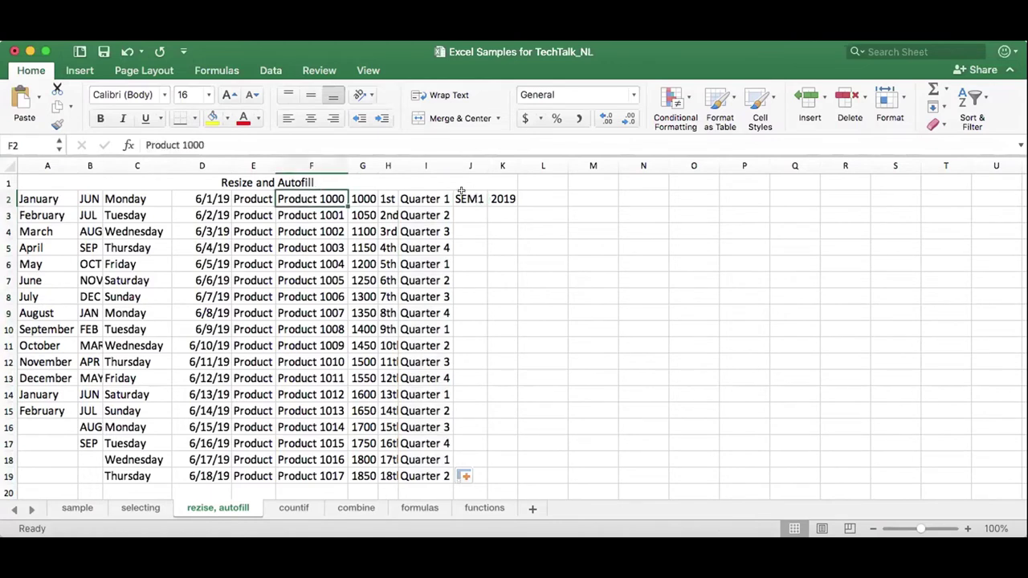
{"action": "left_click", "coordinate": [463, 194]}
{"action": "double_click", "coordinate": [486, 206]}
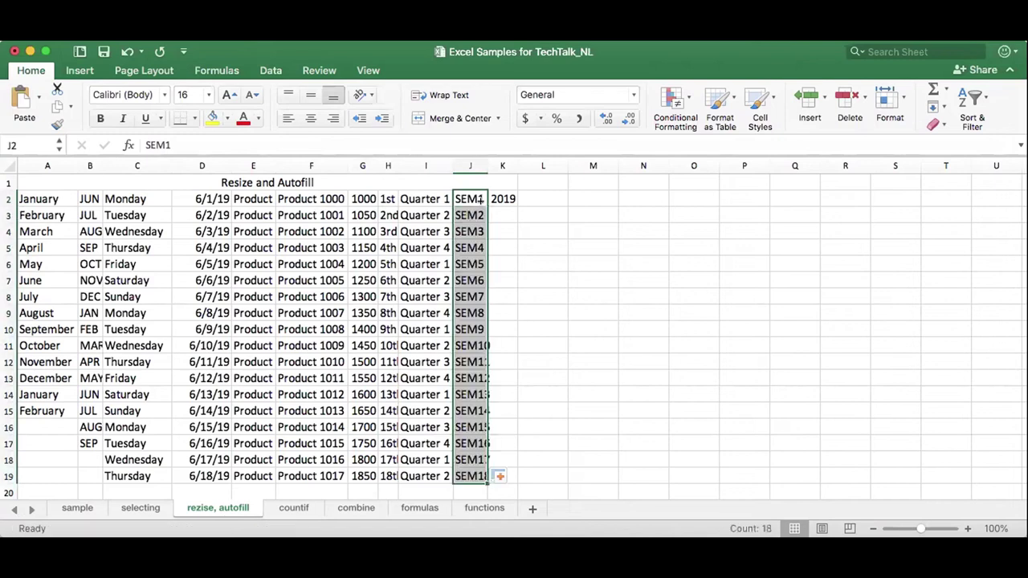
Enter 2020 in K3, extend years 2019–2036 down to K19, and widen column J for SEM10–SEM18.
{"action": "left_click", "coordinate": [499, 199]}
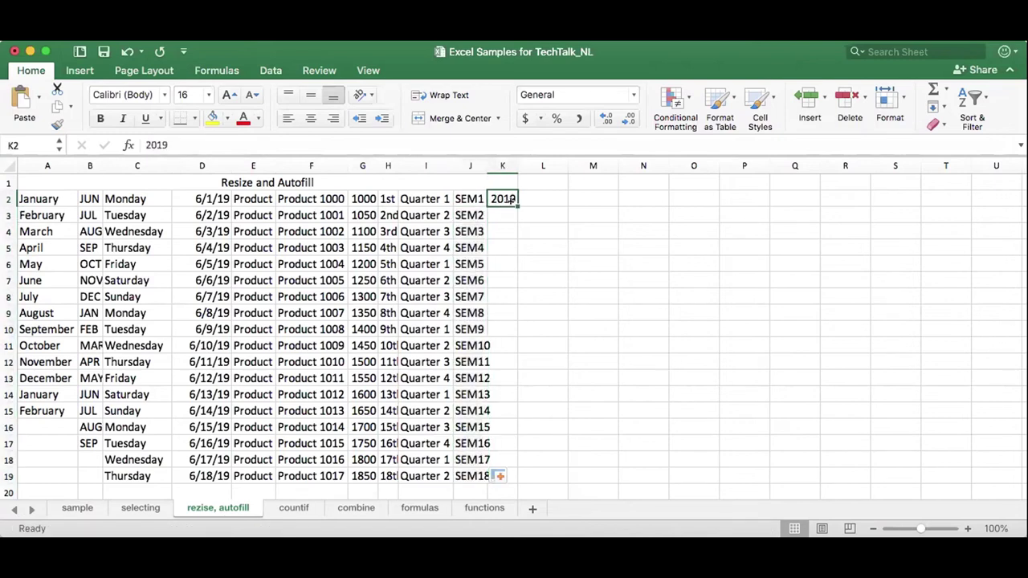
{"action": "left_click", "coordinate": [496, 210]}
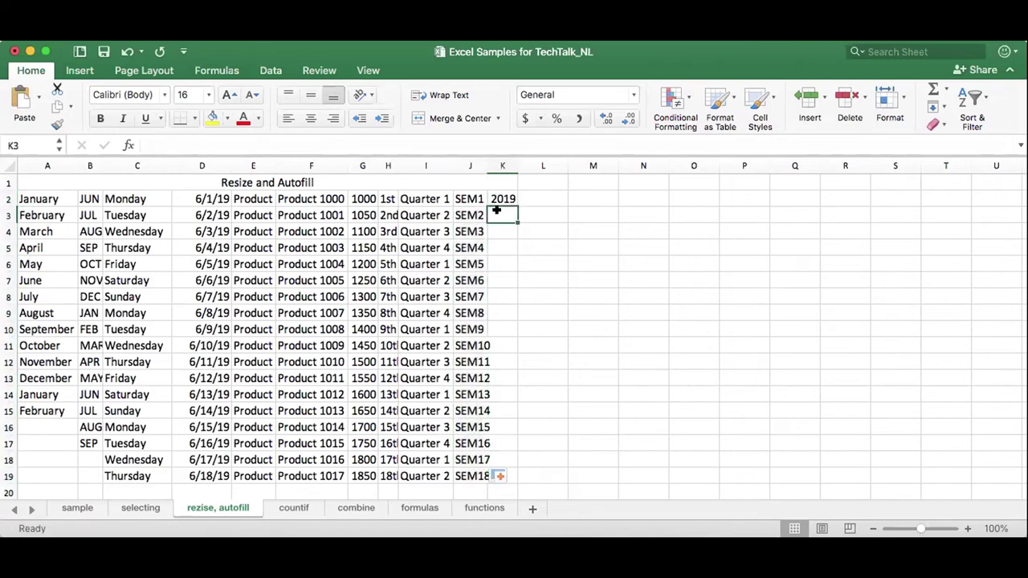
{"action": "type", "text": "2020"}
{"action": "key", "text": "Return"}
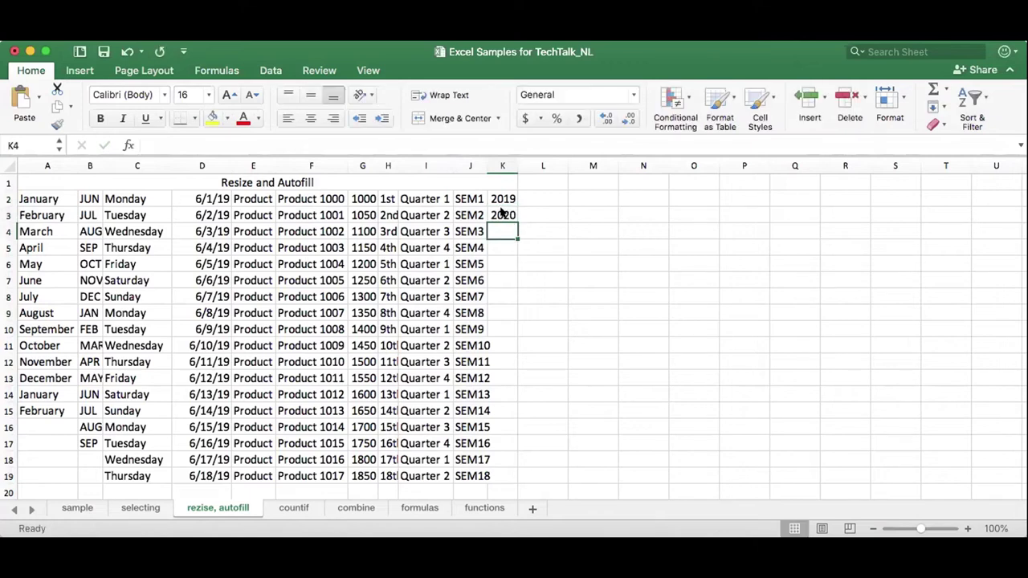
{"action": "left_click_drag", "start_coordinate": [499, 200], "coordinate": [521, 479]}
{"action": "left_click", "coordinate": [530, 476]}
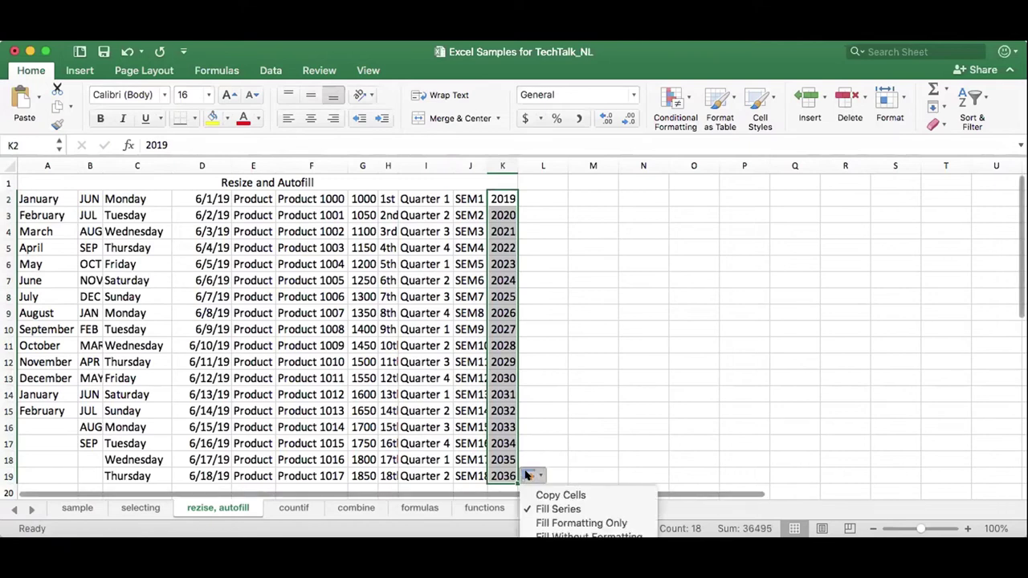
{"action": "key", "text": "Escape"}
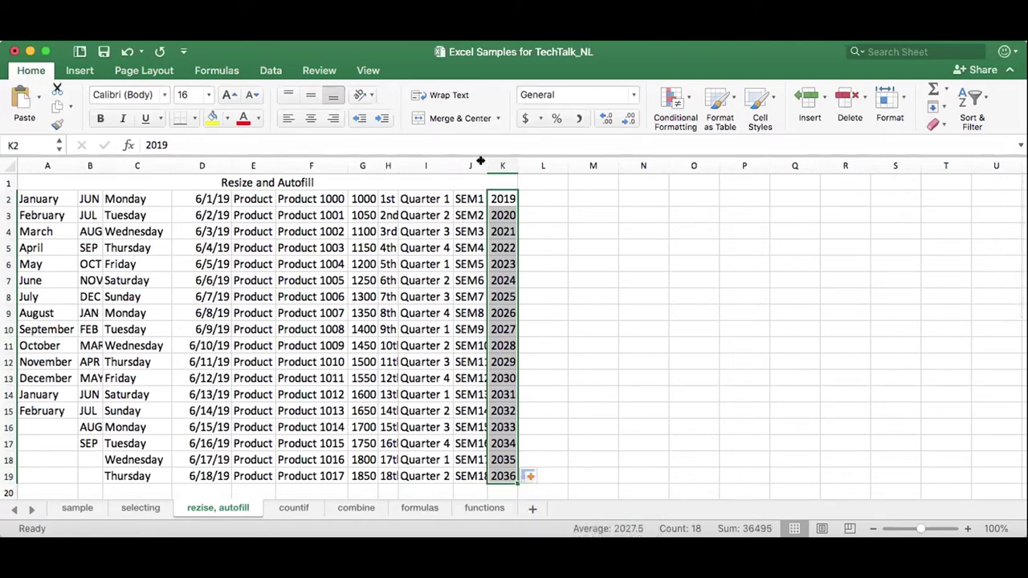
{"action": "left_click_drag", "start_coordinate": [480, 162], "coordinate": [559, 156]}
Widen column K slightly so the years 2019–2036 fit.
{"action": "left_click", "coordinate": [570, 199]}
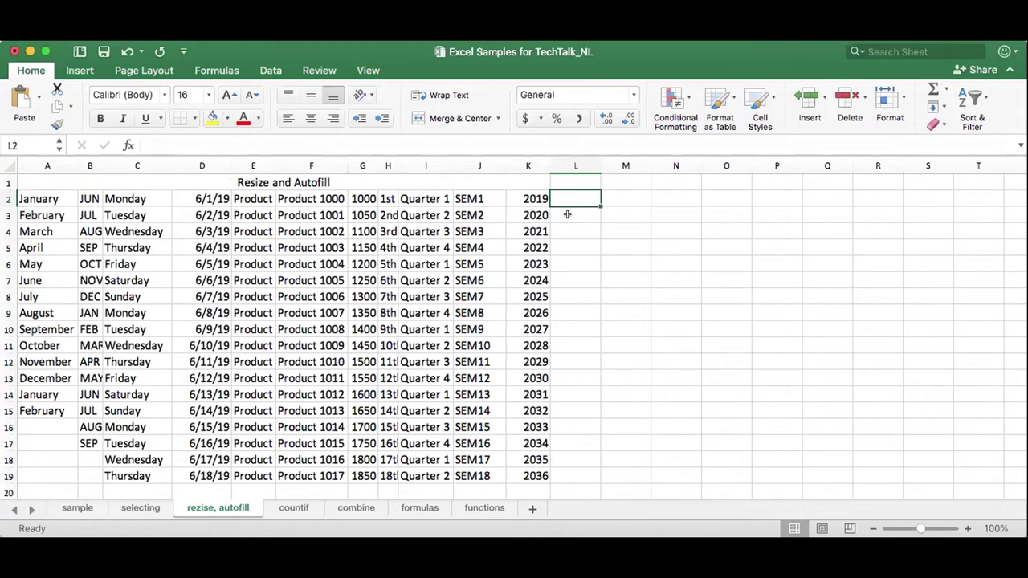
Enter the formula =J2&K2 in L2, producing SEM12019.
{"action": "type", "text": "="}
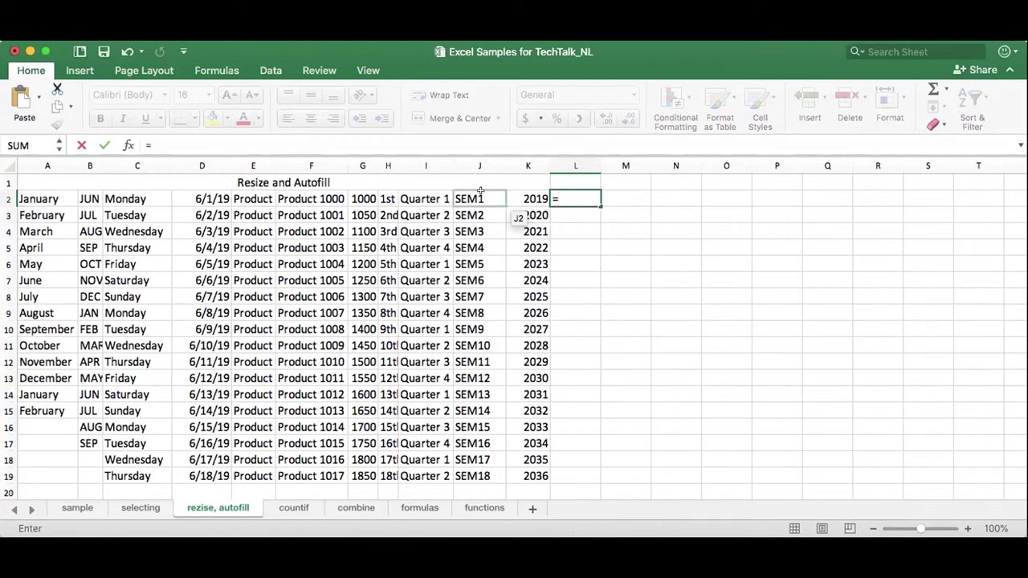
{"action": "left_click", "coordinate": [481, 197]}
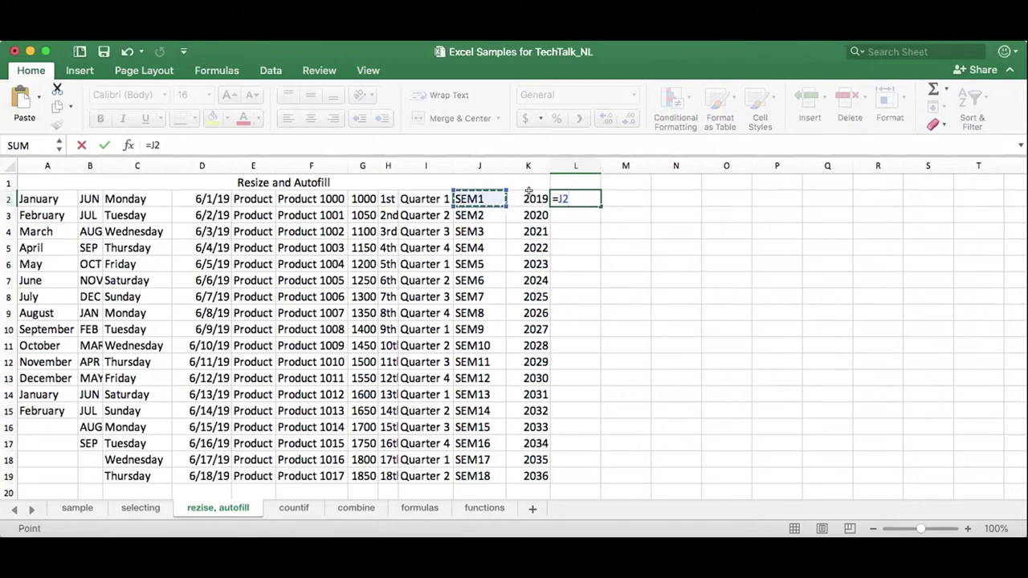
{"action": "type", "text": "&"}
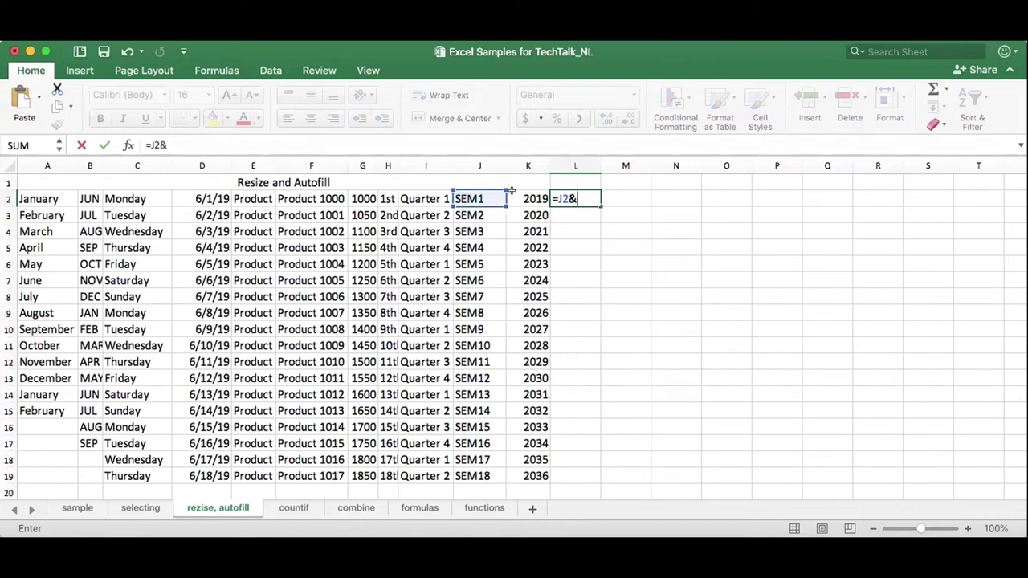
{"action": "left_click", "coordinate": [511, 191]}
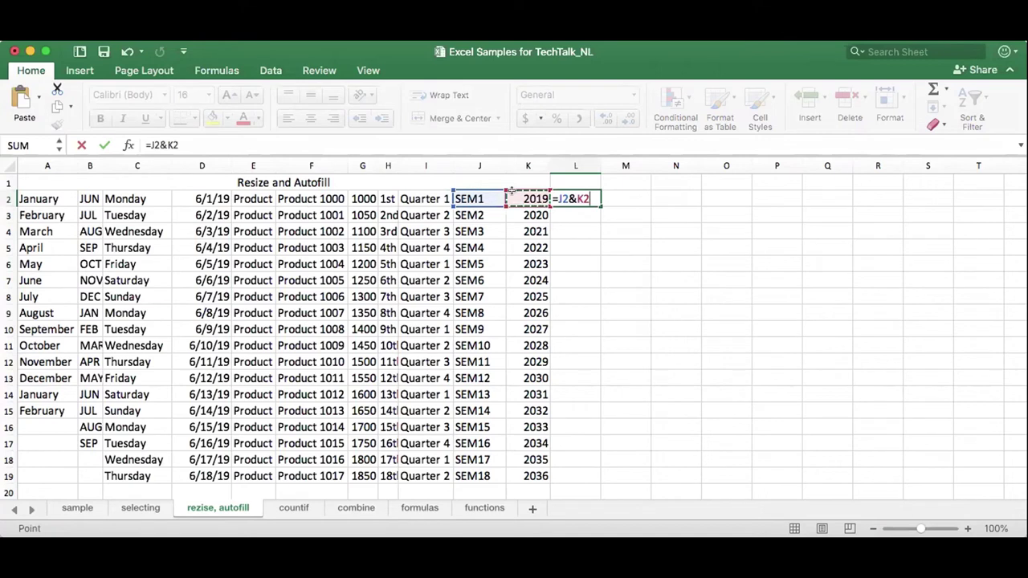
{"action": "key", "text": "Return"}
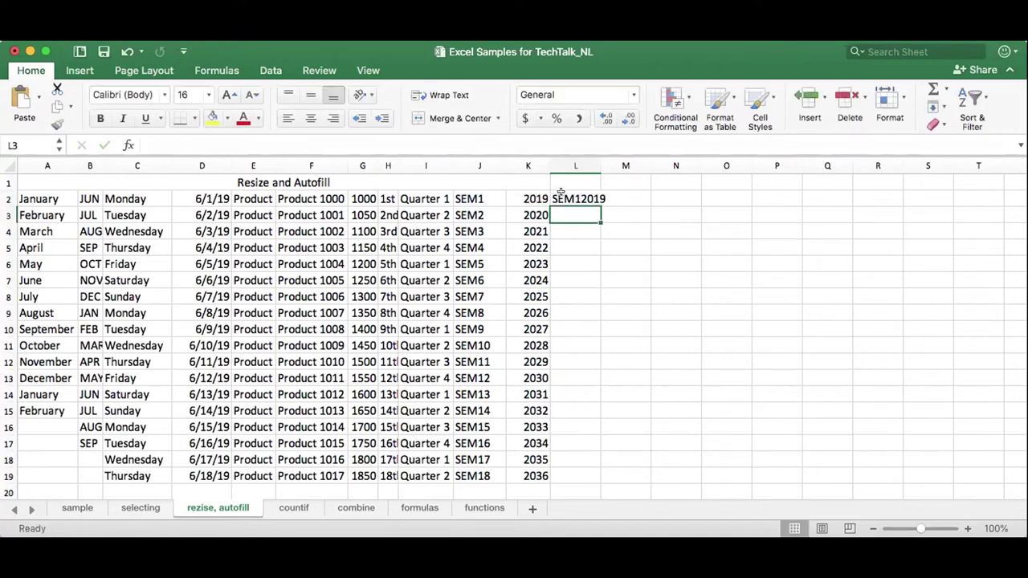
{"action": "left_click", "coordinate": [560, 193]}
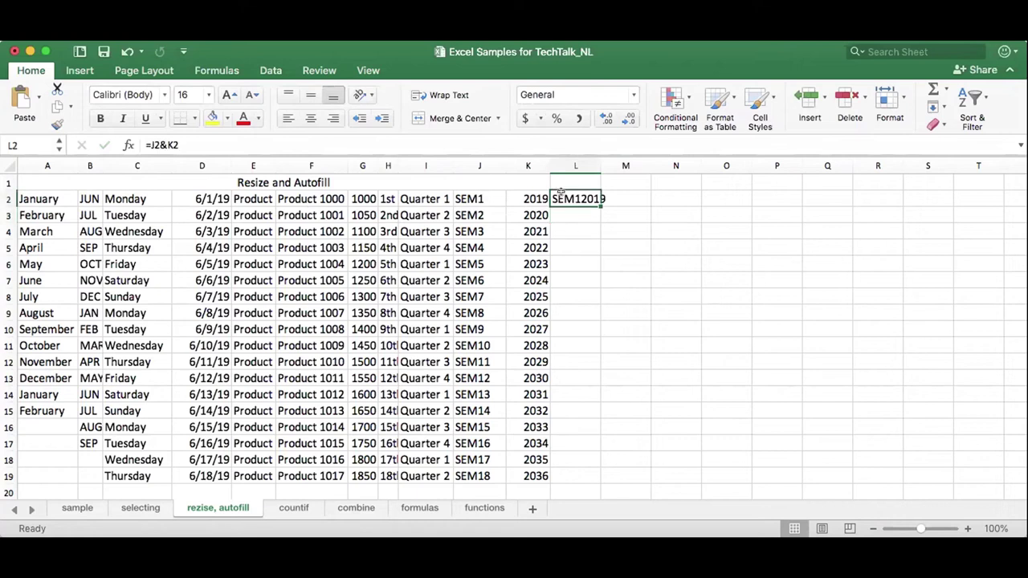
Edit the L2 formula to =J2&" "&K2 so it reads SEM1 2019.
{"action": "left_click", "coordinate": [169, 145]}
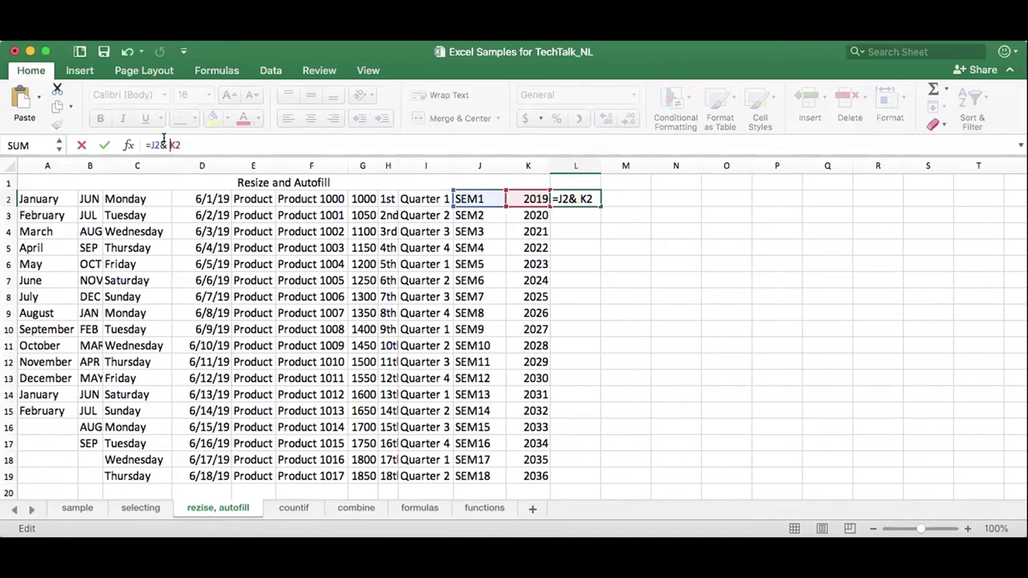
{"action": "key", "text": "Return"}
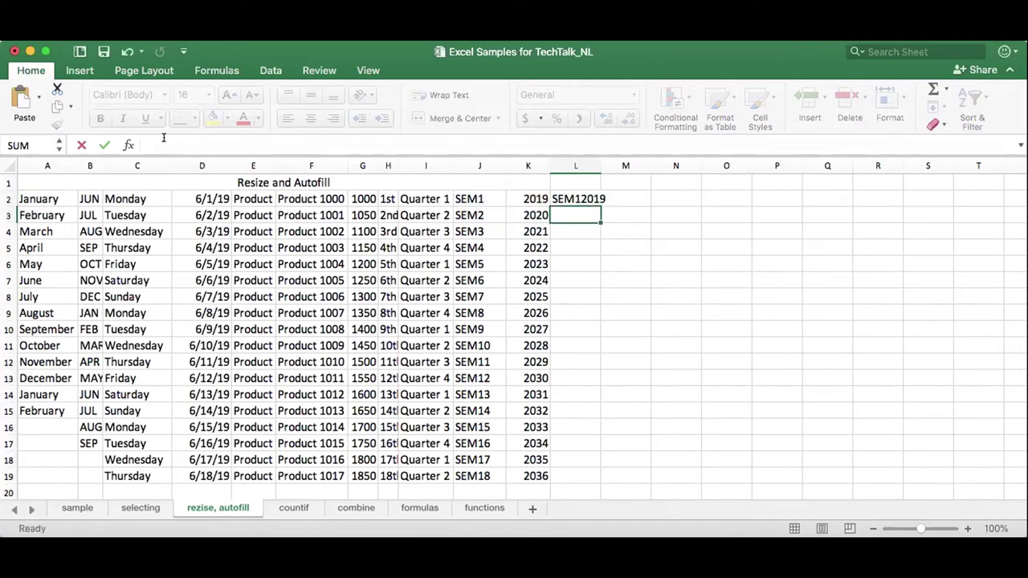
{"action": "left_click", "coordinate": [560, 194]}
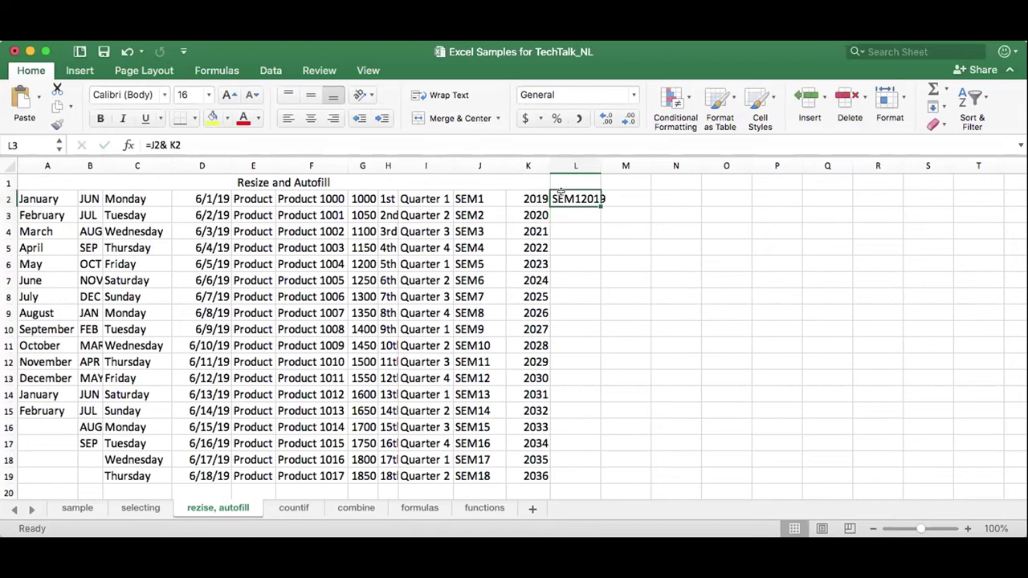
{"action": "left_click", "coordinate": [164, 143]}
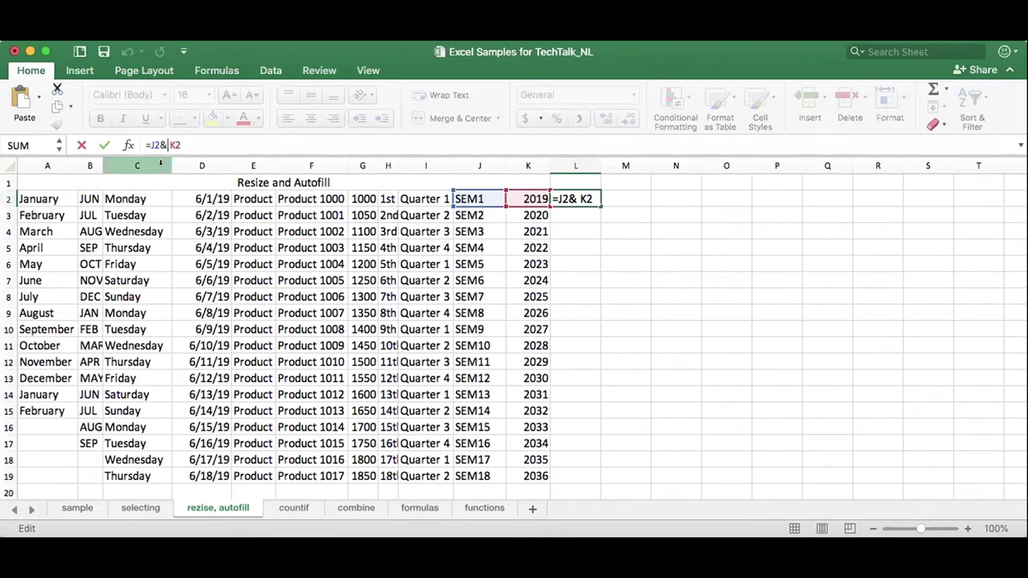
{"action": "type", "text": "\" "}
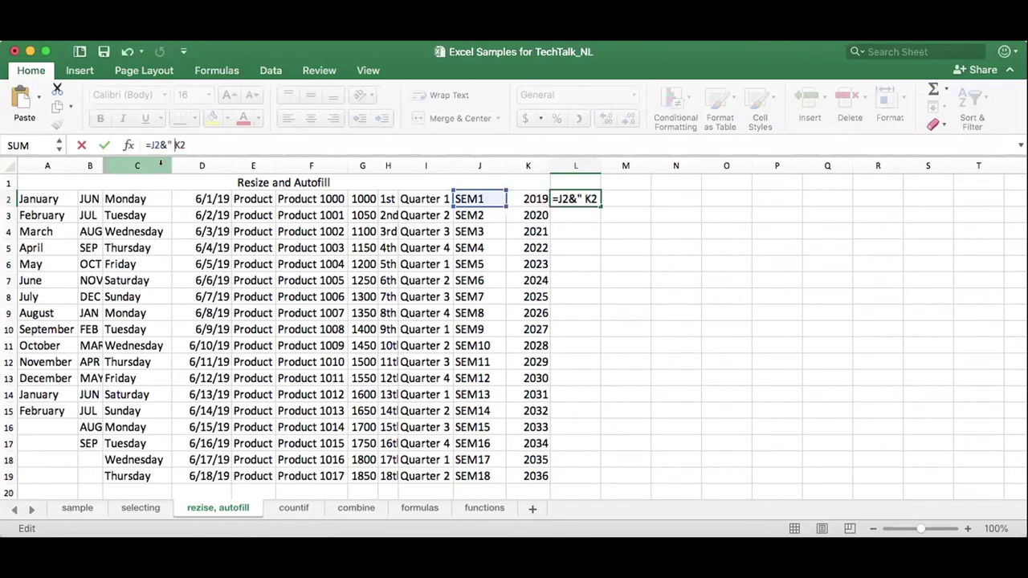
{"action": "type", "text": "\"&"}
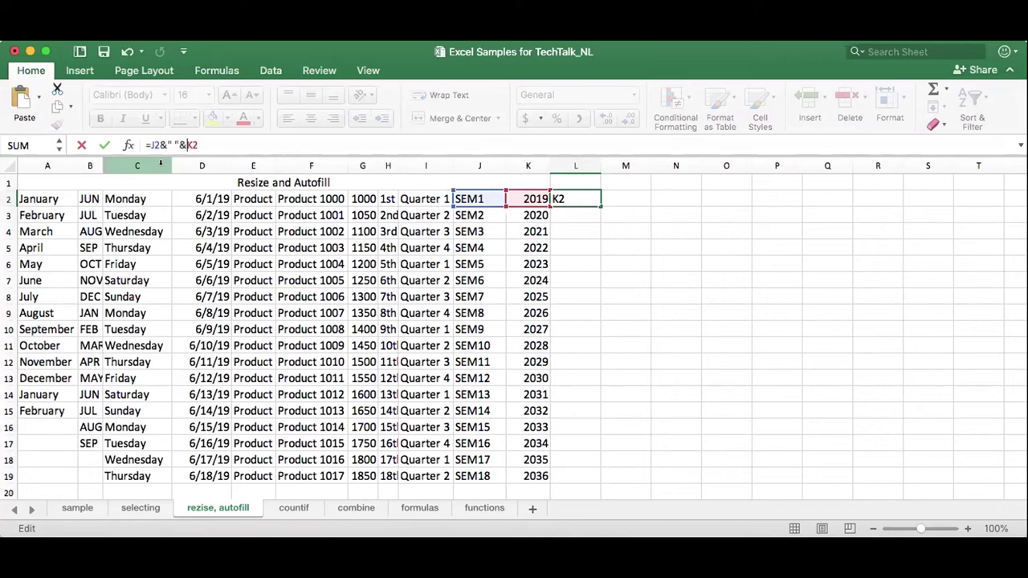
{"action": "key", "text": "Return"}
{"action": "left_click", "coordinate": [577, 201]}
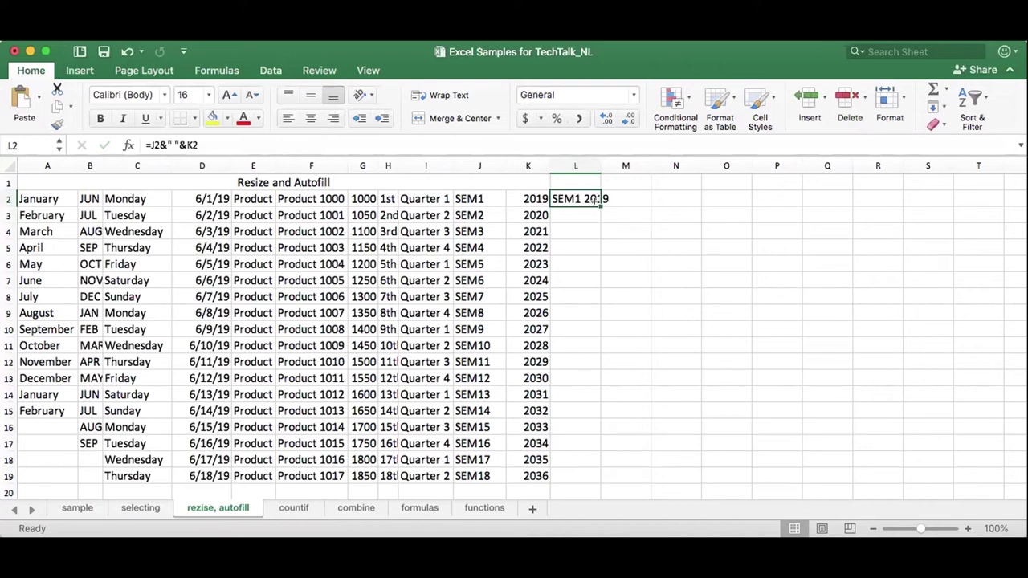
Fill the formula down to L19 and autofit column L to the combined labels.
{"action": "double_click", "coordinate": [597, 204]}
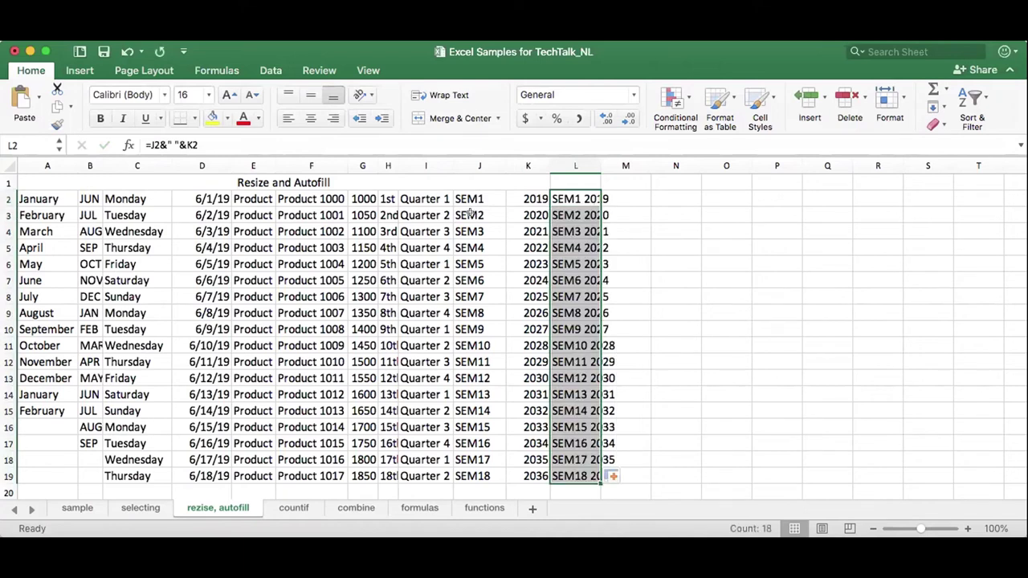
{"action": "left_click", "coordinate": [471, 214]}
{"action": "left_click", "coordinate": [522, 212]}
{"action": "left_click", "coordinate": [524, 228]}
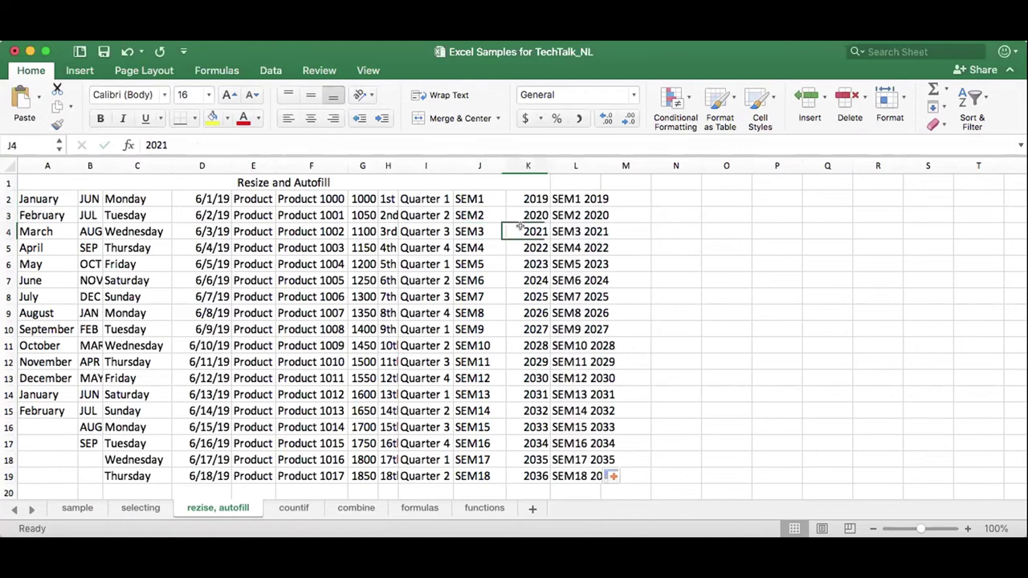
{"action": "left_click", "coordinate": [573, 228]}
{"action": "double_click", "coordinate": [600, 165]}
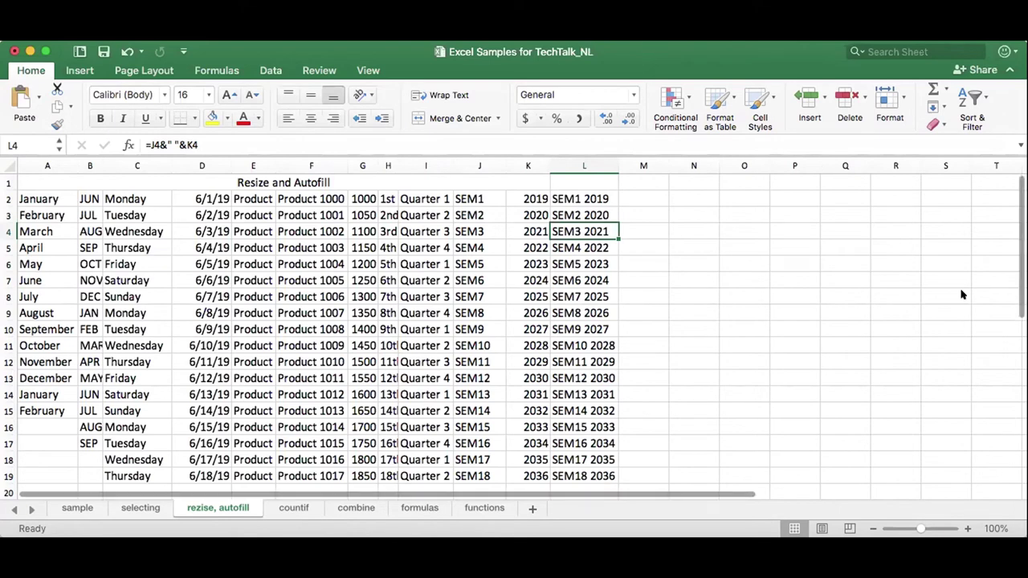
Go to the countif sheet with the employee and Department Count lists.
{"action": "left_click", "coordinate": [278, 507]}
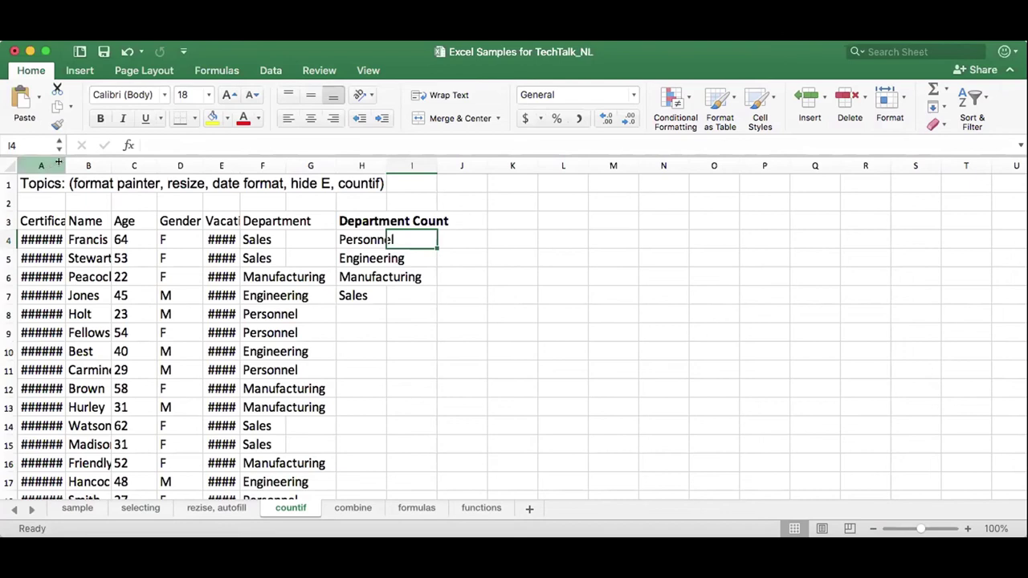
Widen column A for the certificate dates and autofit column E for the vacation times.
{"action": "left_click_drag", "start_coordinate": [61, 162], "coordinate": [100, 162]}
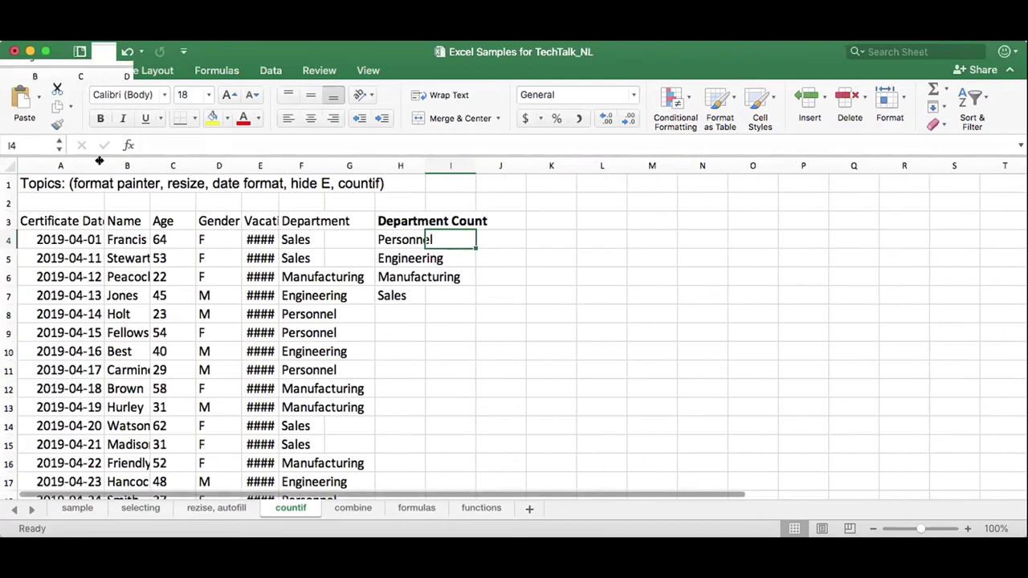
{"action": "double_click", "coordinate": [273, 155]}
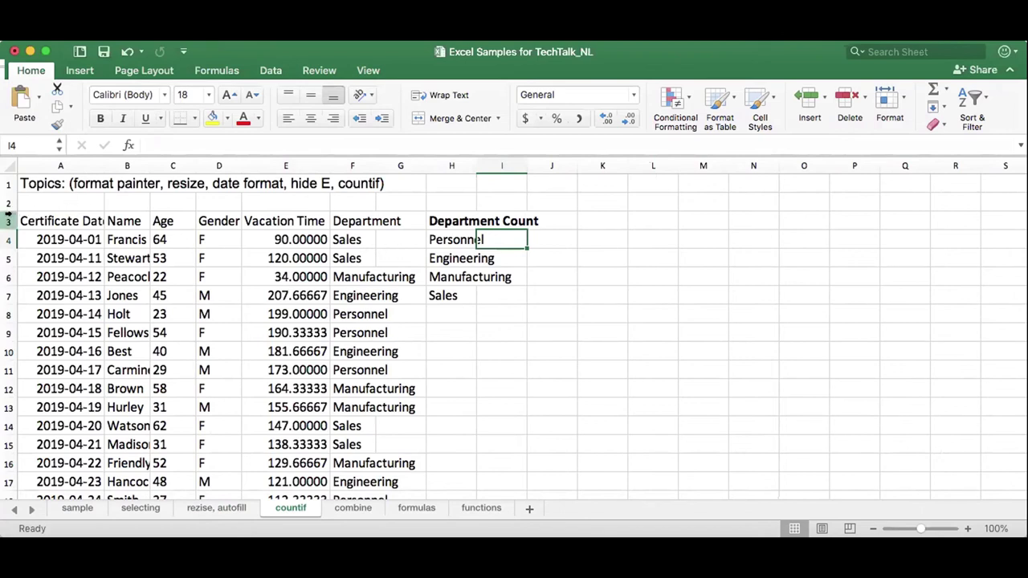
Make the A3:F3 header row bold with white font.
{"action": "left_click_drag", "start_coordinate": [36, 214], "coordinate": [348, 214]}
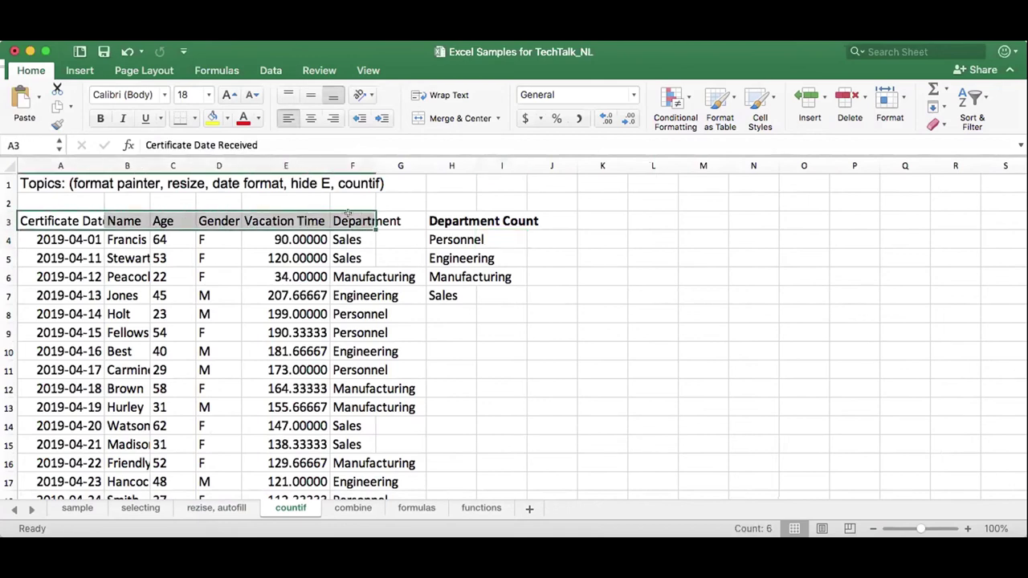
{"action": "left_click", "coordinate": [96, 117]}
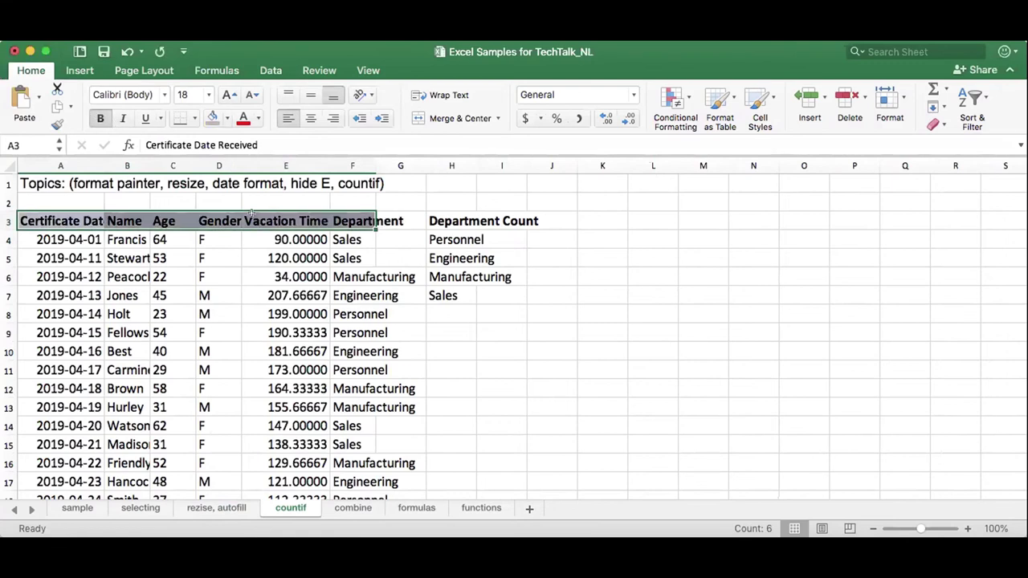
{"action": "left_click", "coordinate": [257, 118]}
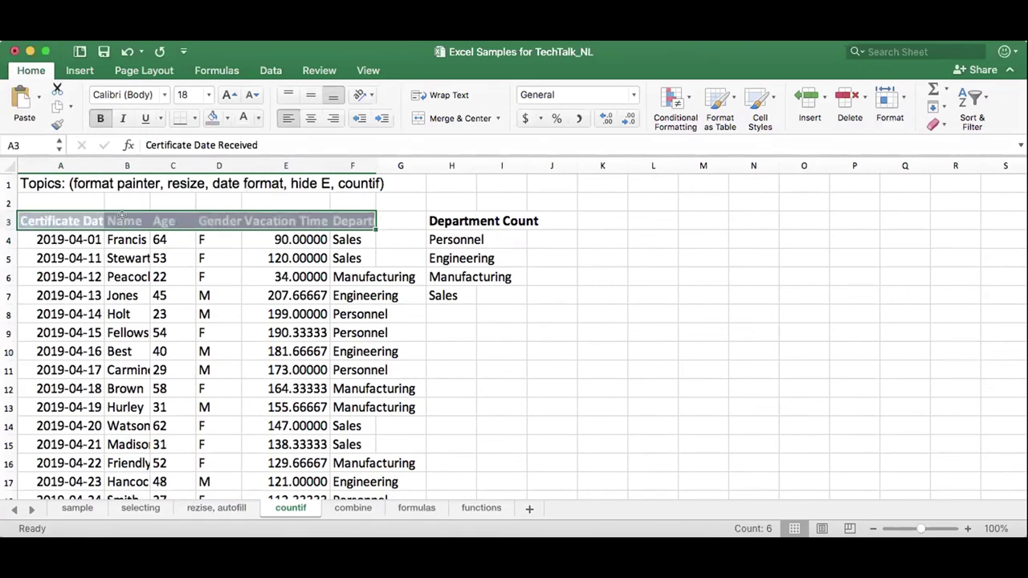
Widen the Name, Gender and Department columns so full names and headers show.
{"action": "left_click", "coordinate": [137, 164]}
{"action": "left_click_drag", "start_coordinate": [145, 163], "coordinate": [320, 154]}
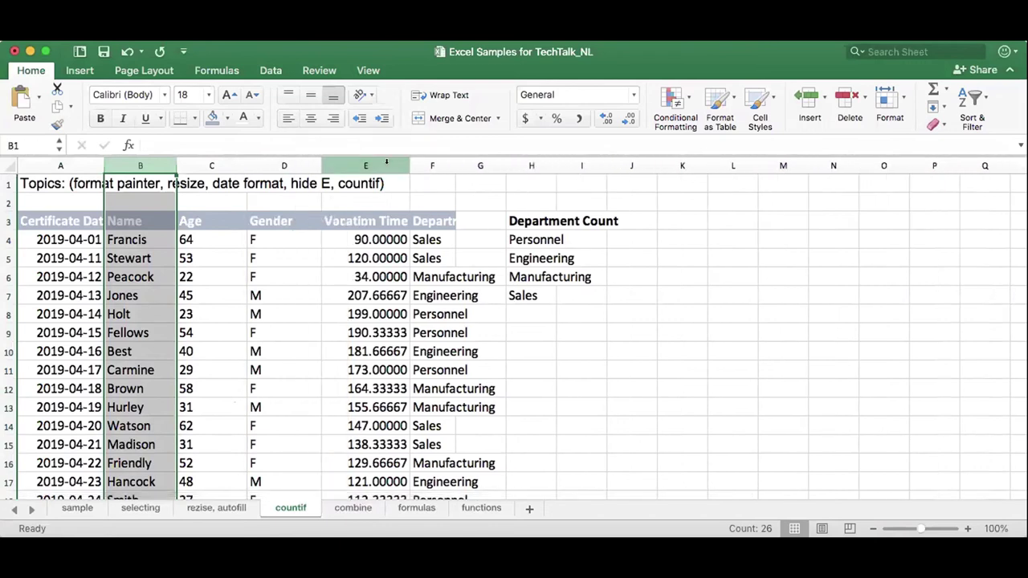
{"action": "left_click_drag", "start_coordinate": [471, 156], "coordinate": [511, 159]}
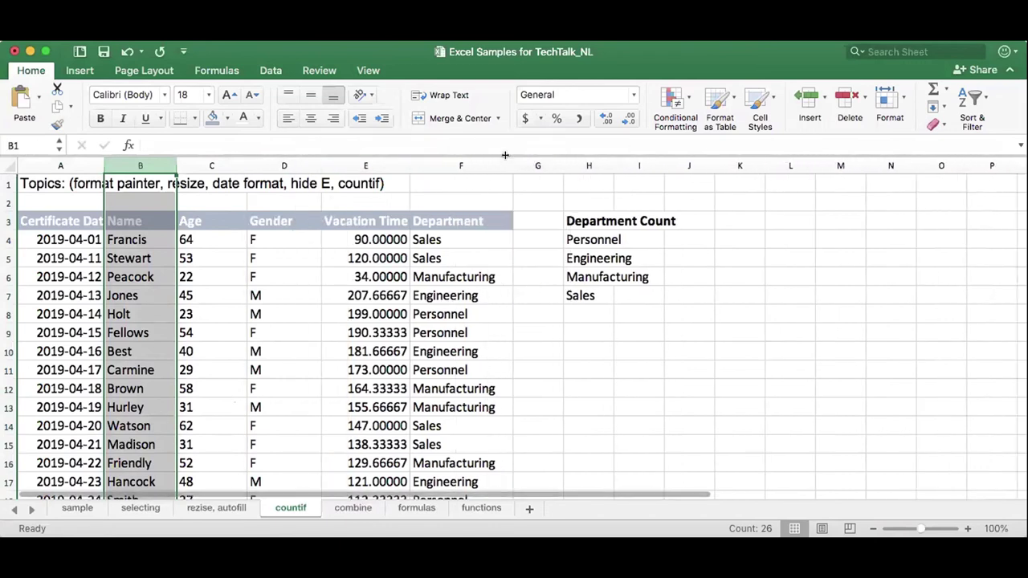
{"action": "left_click", "coordinate": [148, 237]}
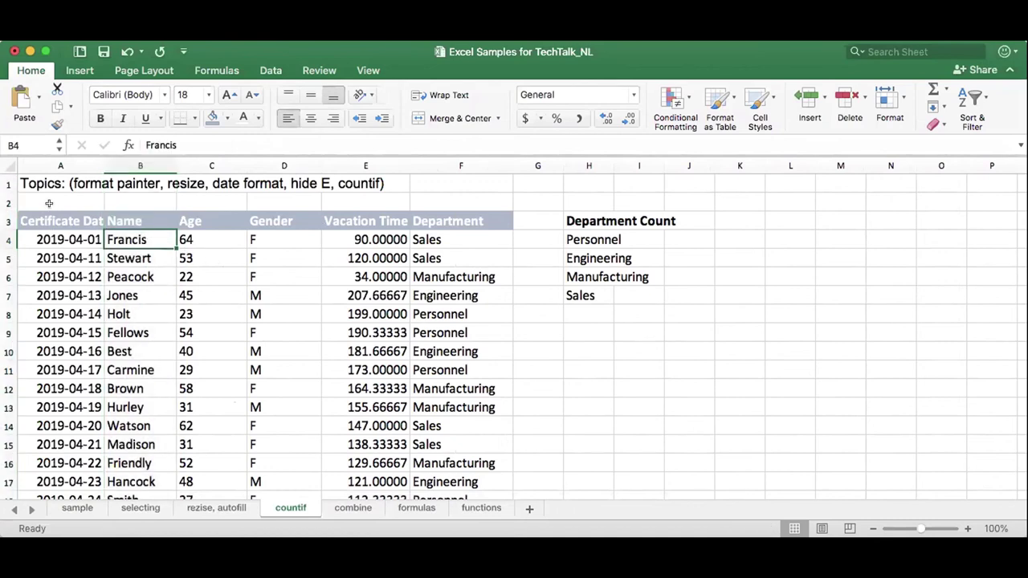
Widen column H and fill the department names Personnel through Sales light green.
{"action": "left_click", "coordinate": [579, 235]}
{"action": "left_click_drag", "start_coordinate": [578, 237], "coordinate": [599, 277]}
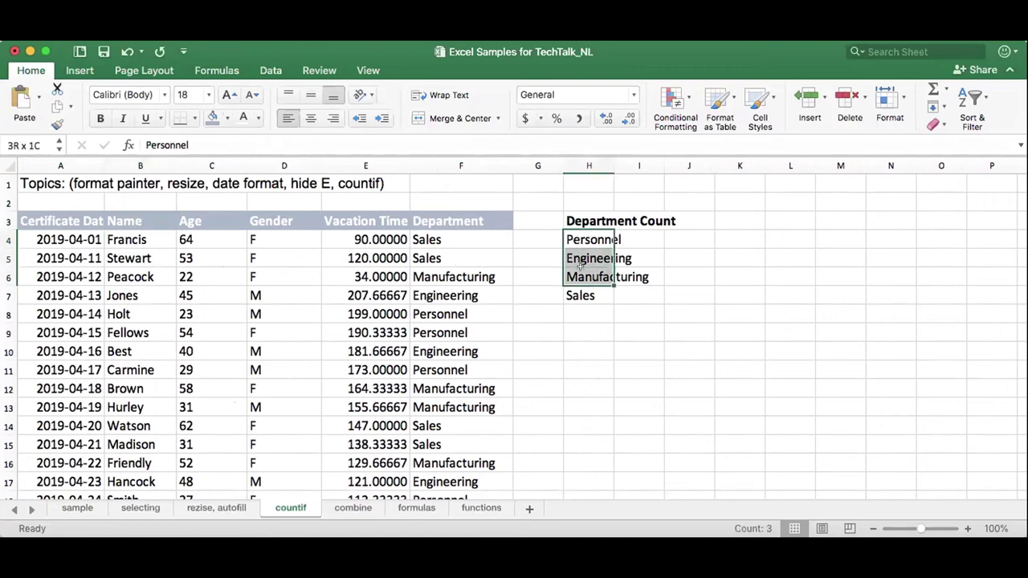
{"action": "left_click_drag", "start_coordinate": [614, 165], "coordinate": [655, 164]}
{"action": "left_click", "coordinate": [605, 238]}
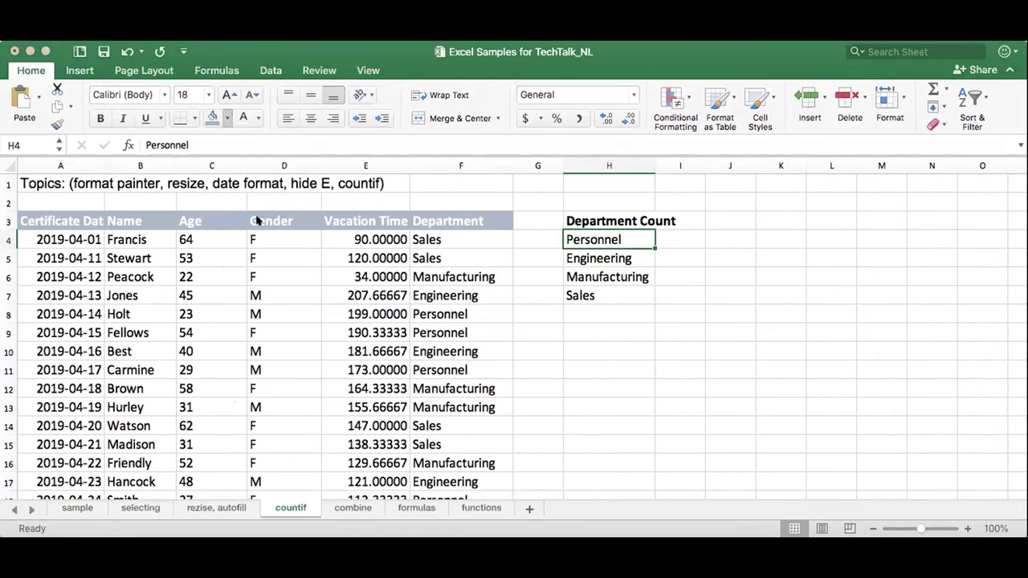
{"action": "left_click", "coordinate": [216, 118]}
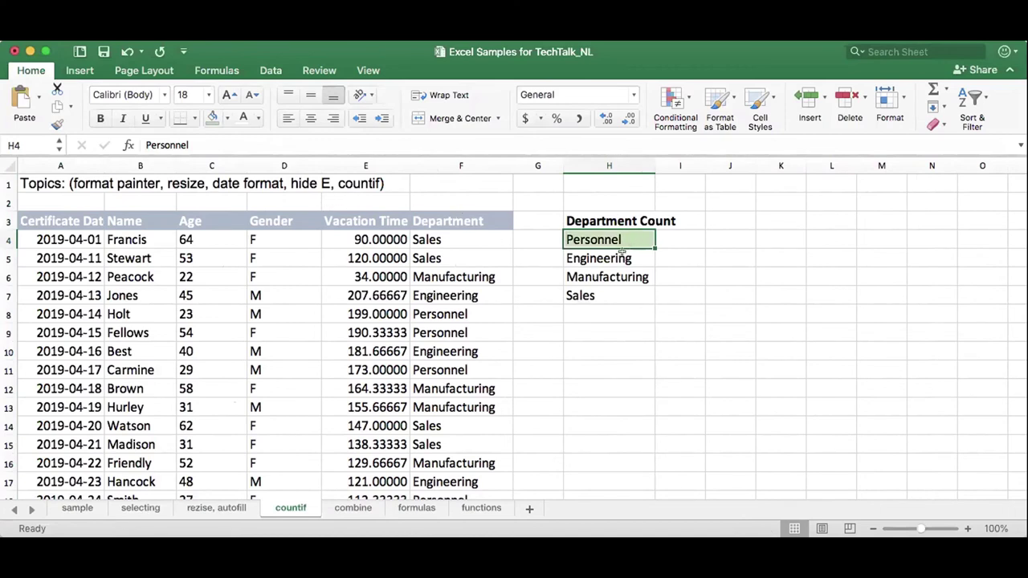
{"action": "left_click_drag", "start_coordinate": [622, 253], "coordinate": [623, 295]}
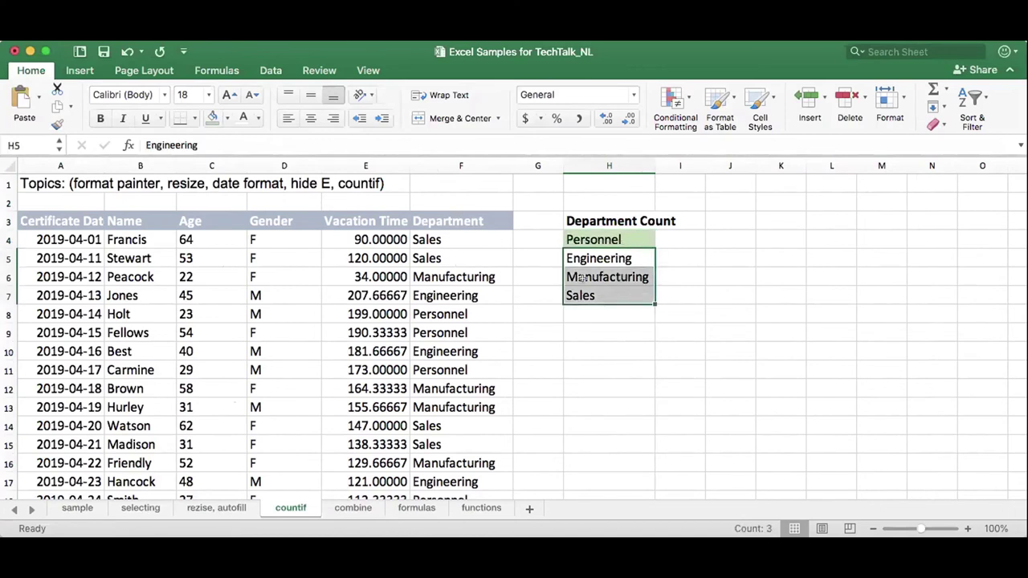
{"action": "left_click", "coordinate": [213, 119]}
Change row 9's department in F9 from Personnel to HR.
{"action": "left_click", "coordinate": [607, 311]}
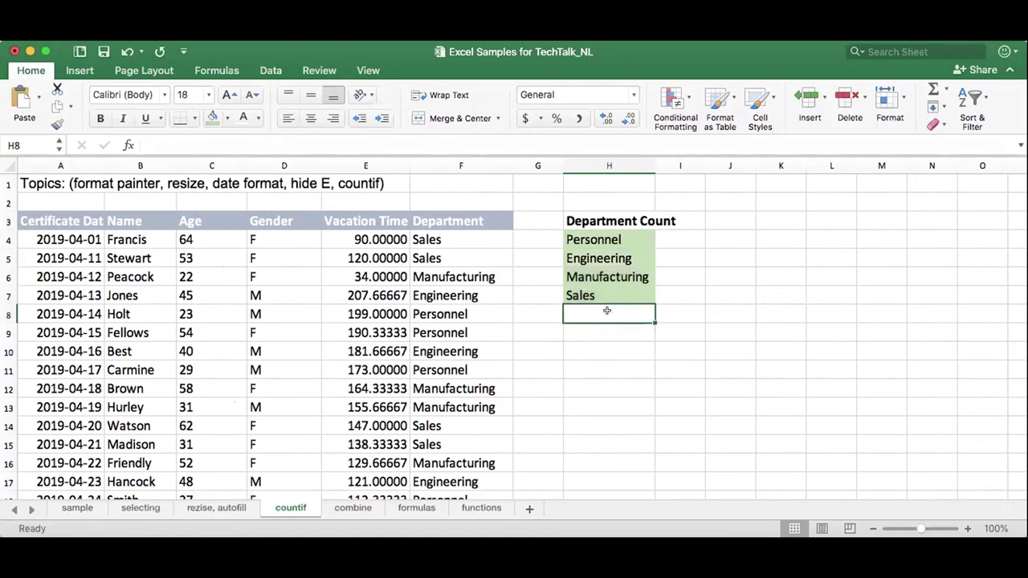
{"action": "left_click", "coordinate": [474, 326]}
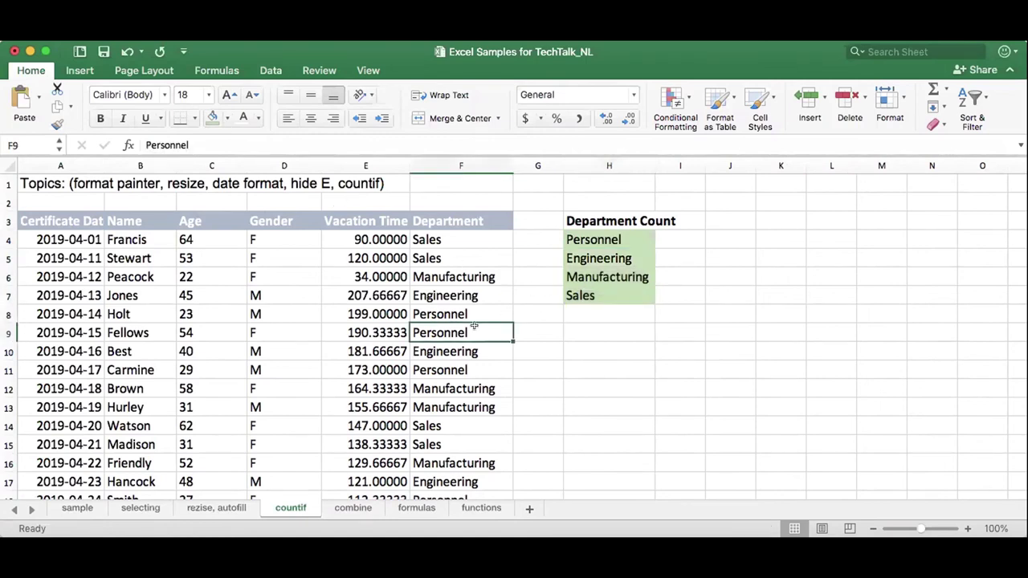
{"action": "type", "text": "HR"}
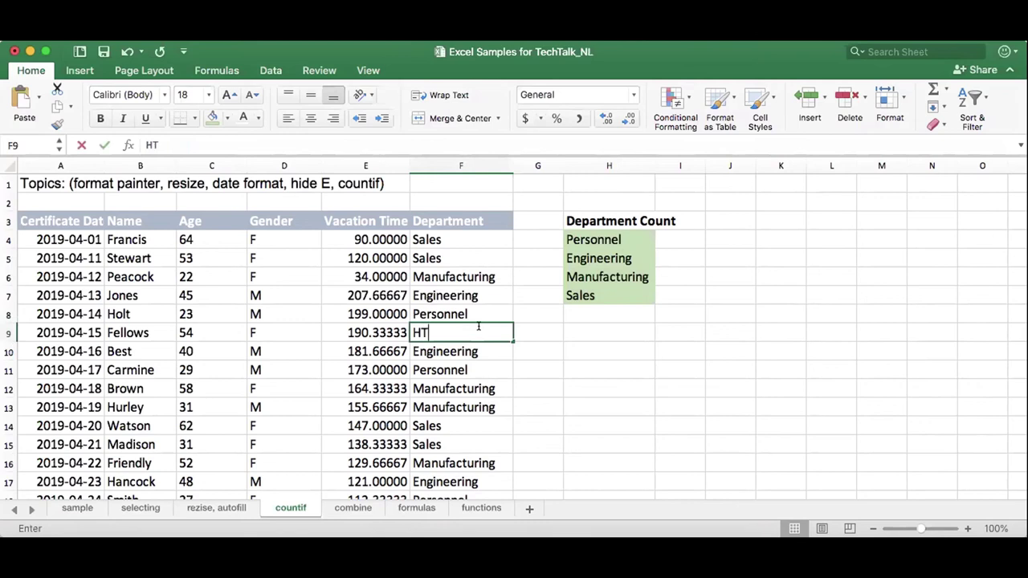
{"action": "key", "text": "BackSpace"}
{"action": "type", "text": "R"}
{"action": "key", "text": "Tab"}
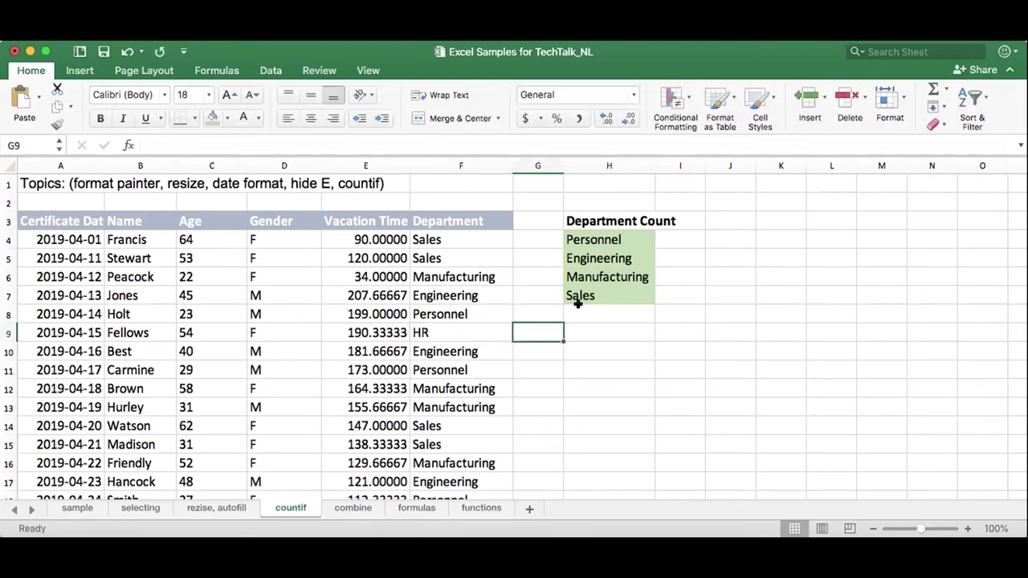
Add HR as a new department entry in H8 below Sales.
{"action": "left_click", "coordinate": [579, 306]}
{"action": "type", "text": "HR"}
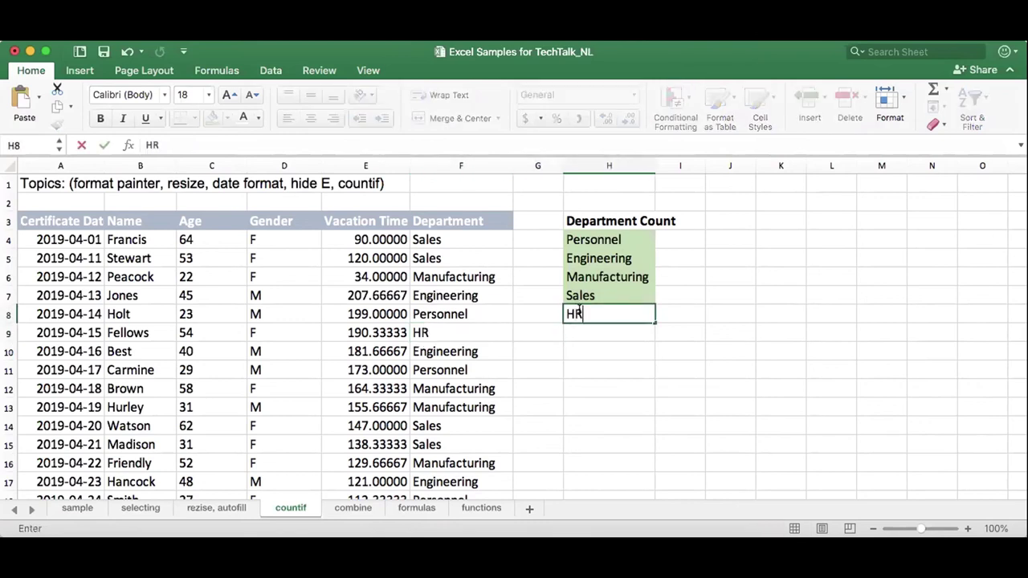
{"action": "left_click", "coordinate": [590, 298]}
{"action": "key", "text": "Down"}
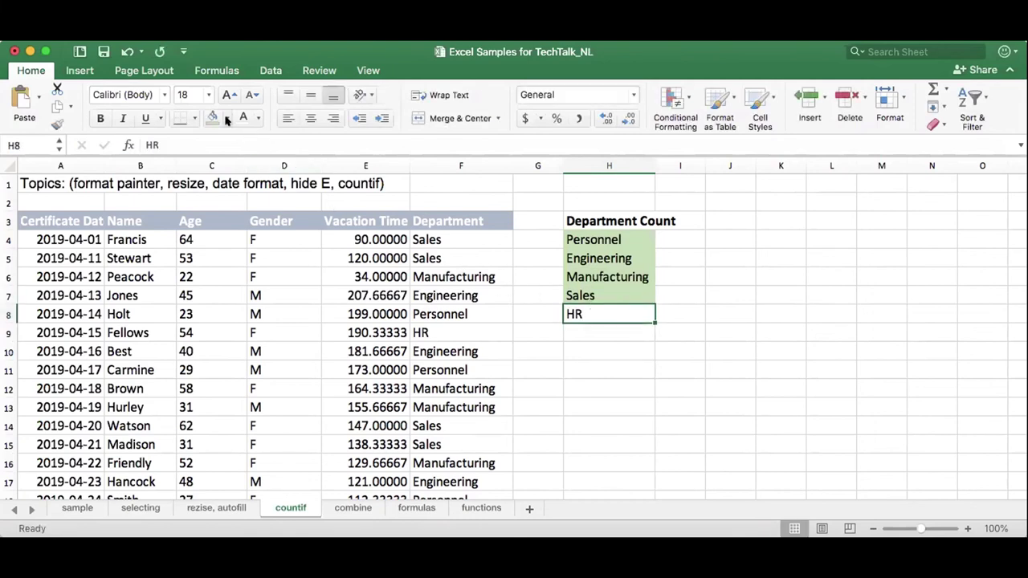
Copy the Sales cell's green formatting to HR and widen column H to fit Department Count.
{"action": "left_click", "coordinate": [607, 291]}
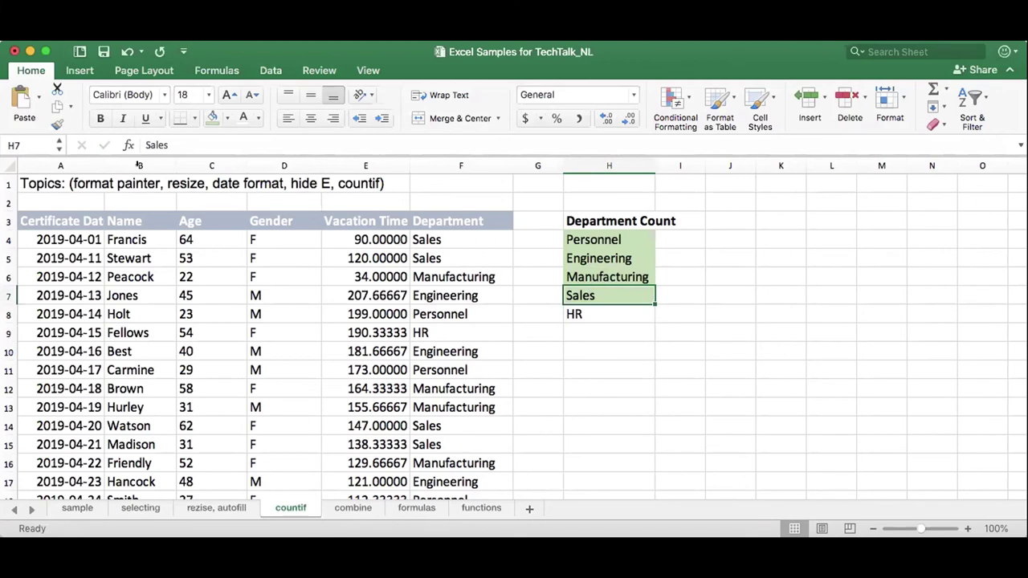
{"action": "left_click", "coordinate": [58, 123]}
{"action": "left_click", "coordinate": [591, 315]}
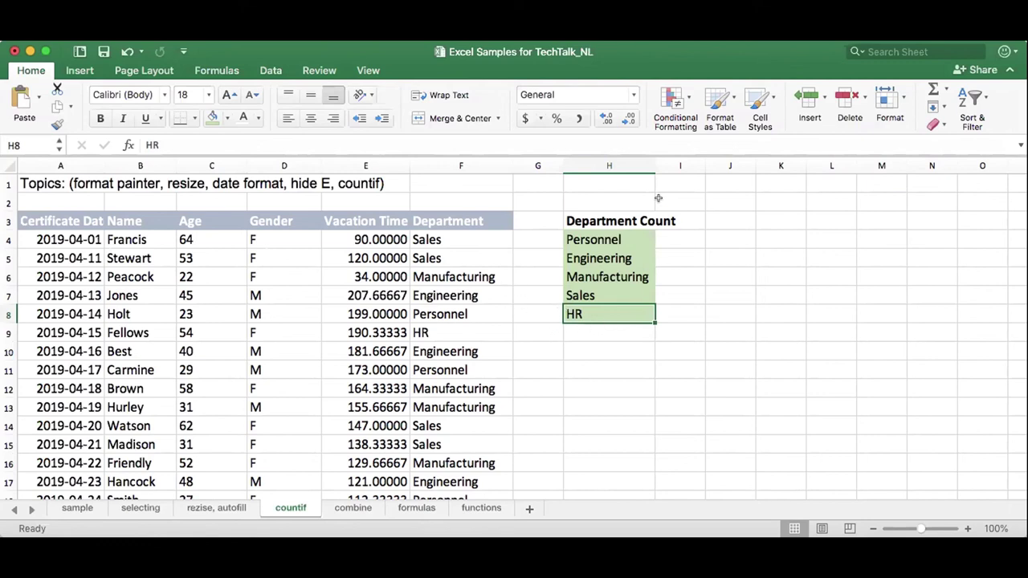
{"action": "left_click_drag", "start_coordinate": [655, 164], "coordinate": [683, 163]}
Enter =COUNTIF(F4:F28,H4) in I4 to count Personnel departments, returning 5.
{"action": "left_click", "coordinate": [692, 238]}
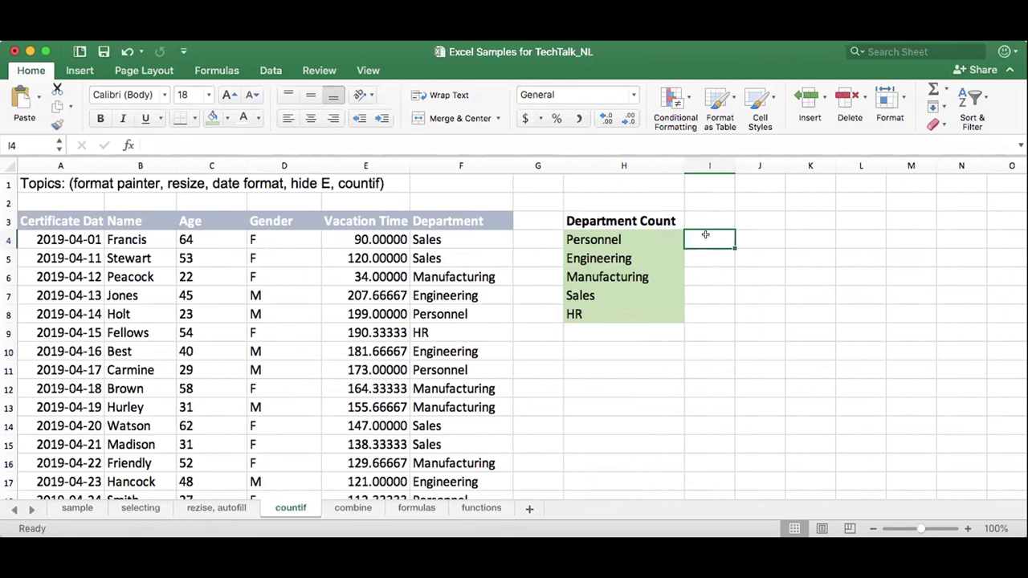
{"action": "type", "text": "="}
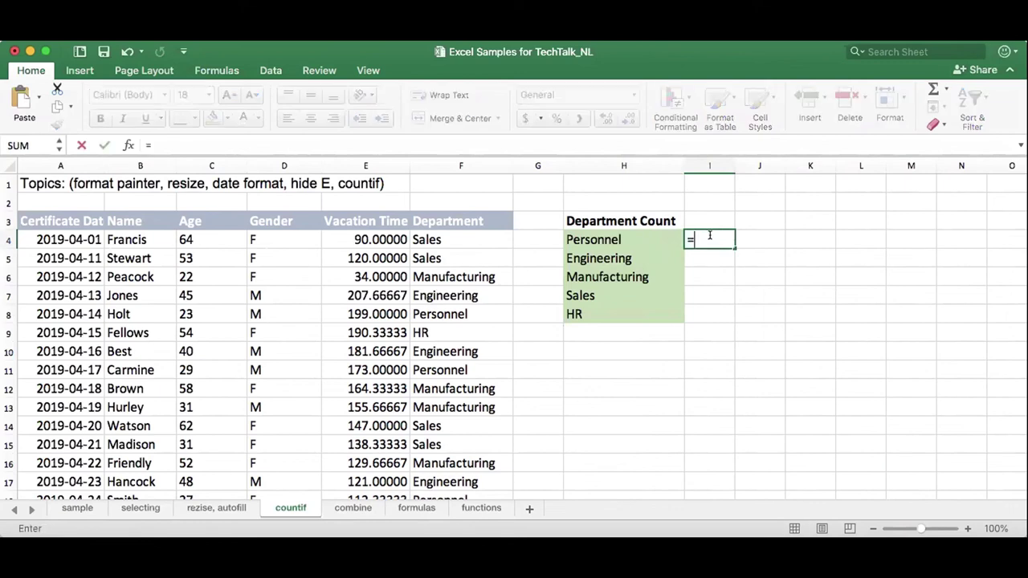
{"action": "type", "text": "countif"}
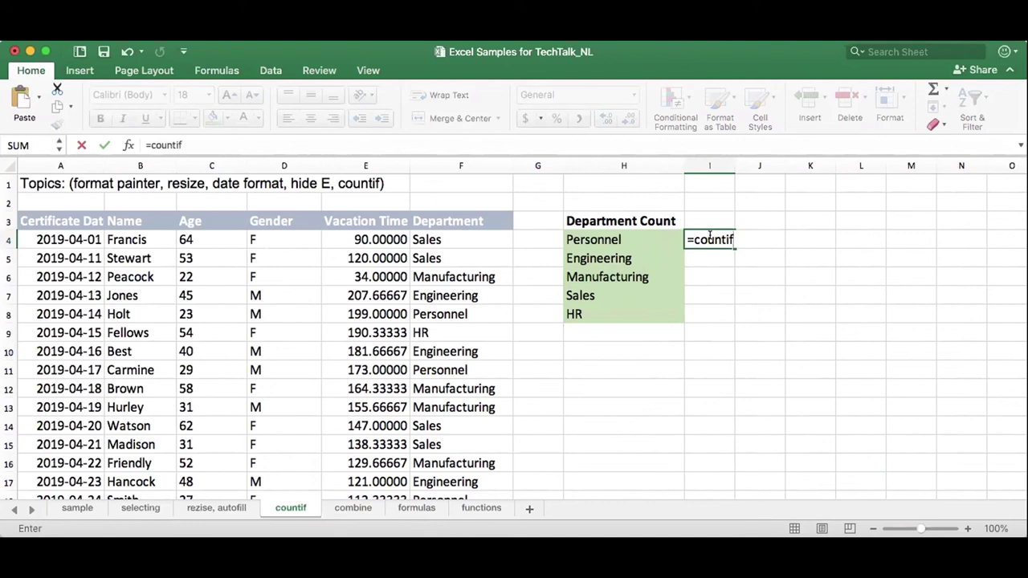
{"action": "left_click", "coordinate": [726, 234]}
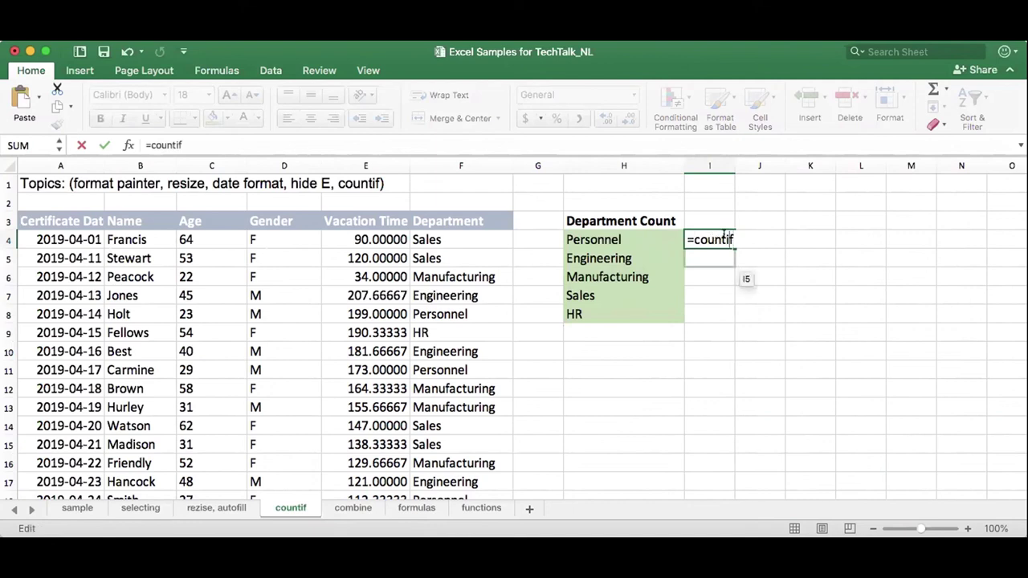
{"action": "type", "text": "if("}
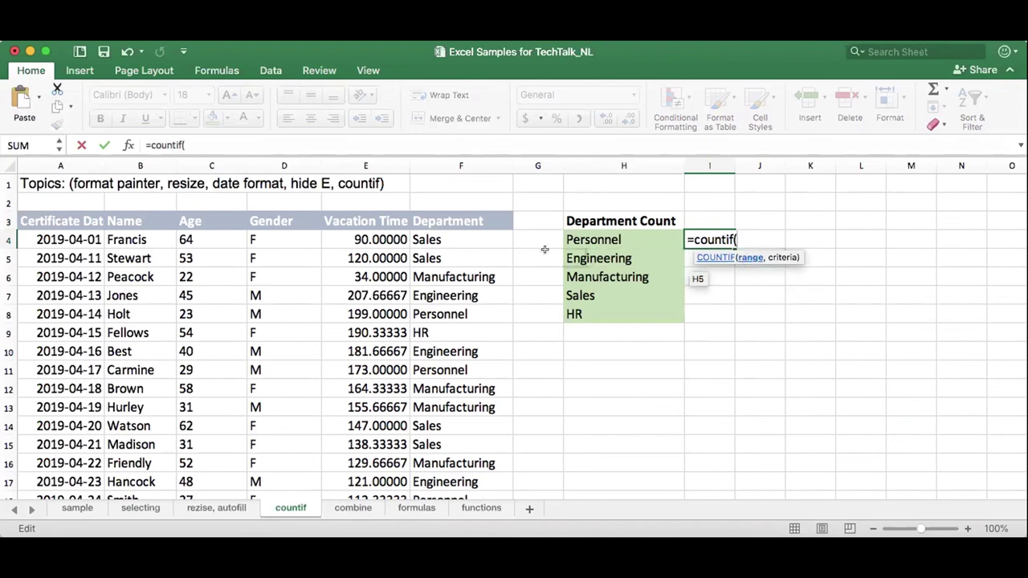
{"action": "left_click_drag", "start_coordinate": [474, 235], "coordinate": [471, 455]}
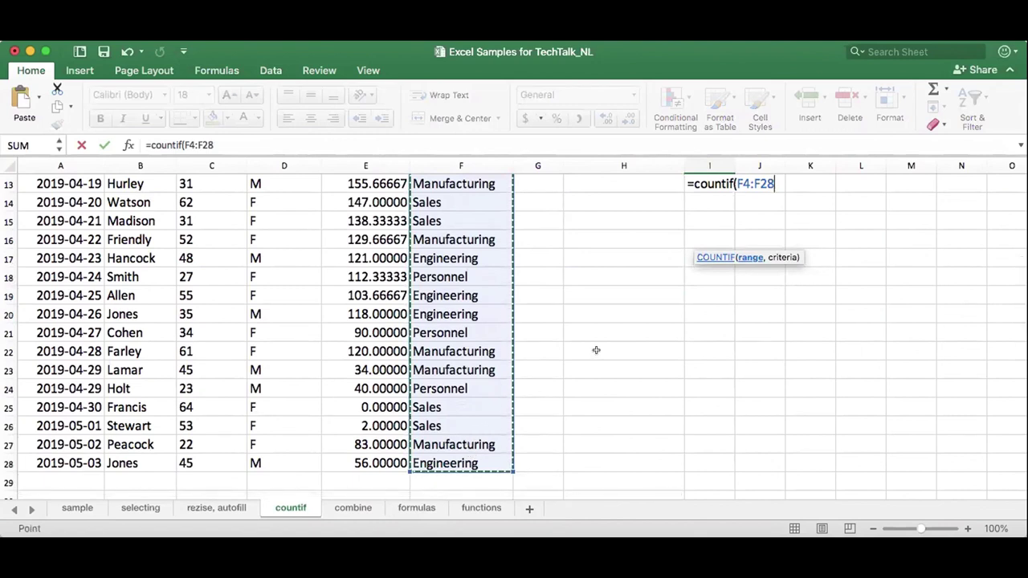
{"action": "scroll", "coordinate": [619, 321], "scroll_direction": "up", "scroll_amount": 4}
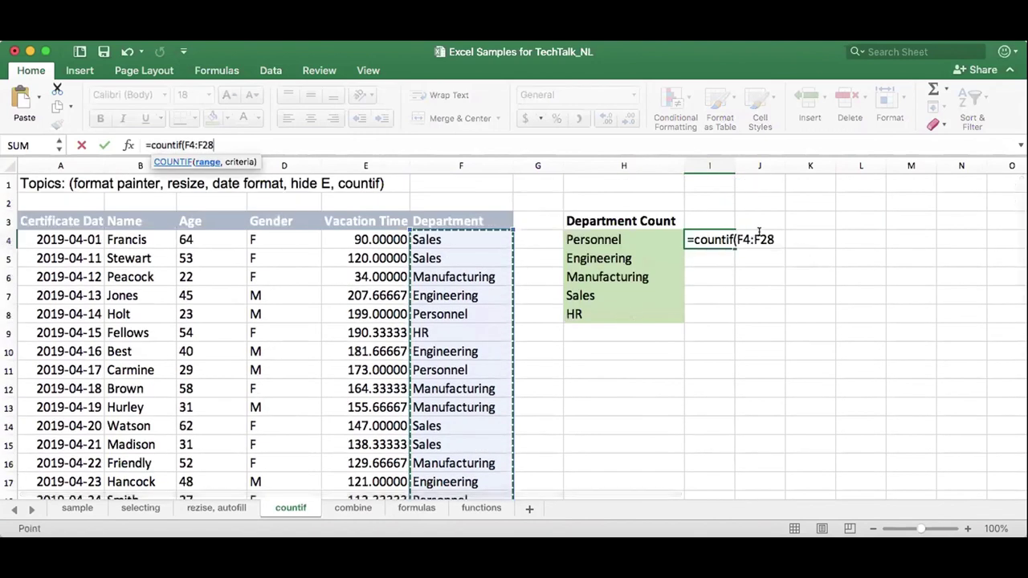
{"action": "left_click", "coordinate": [766, 235]}
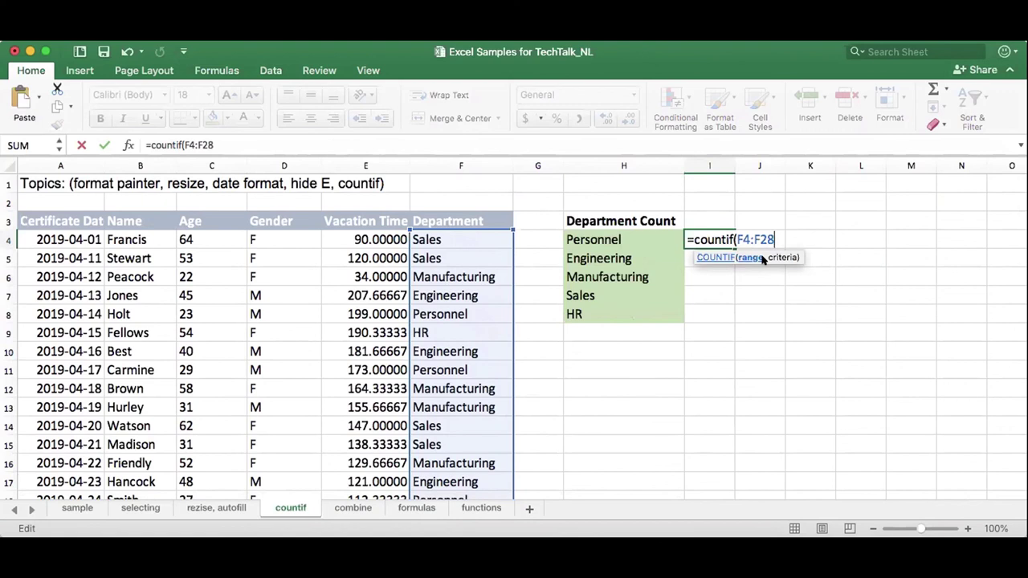
{"action": "type", "text": ","}
{"action": "left_click", "coordinate": [635, 233]}
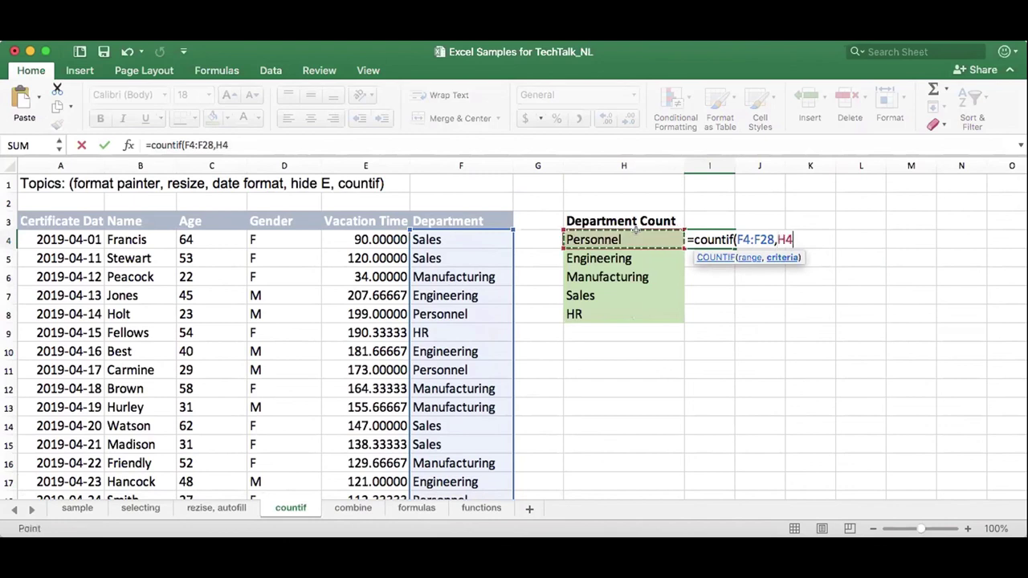
{"action": "type", "text": ")"}
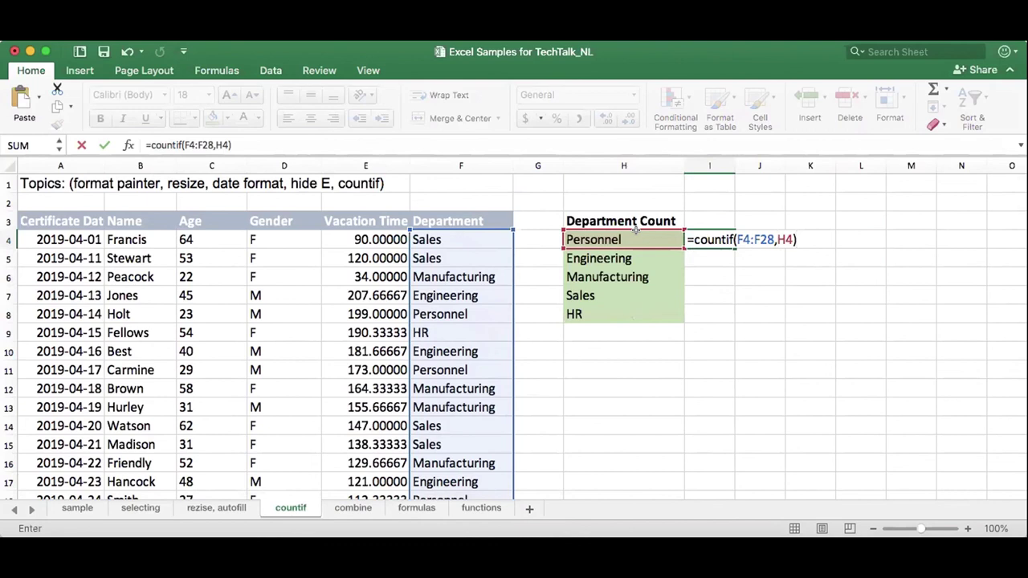
{"action": "key", "text": "Return"}
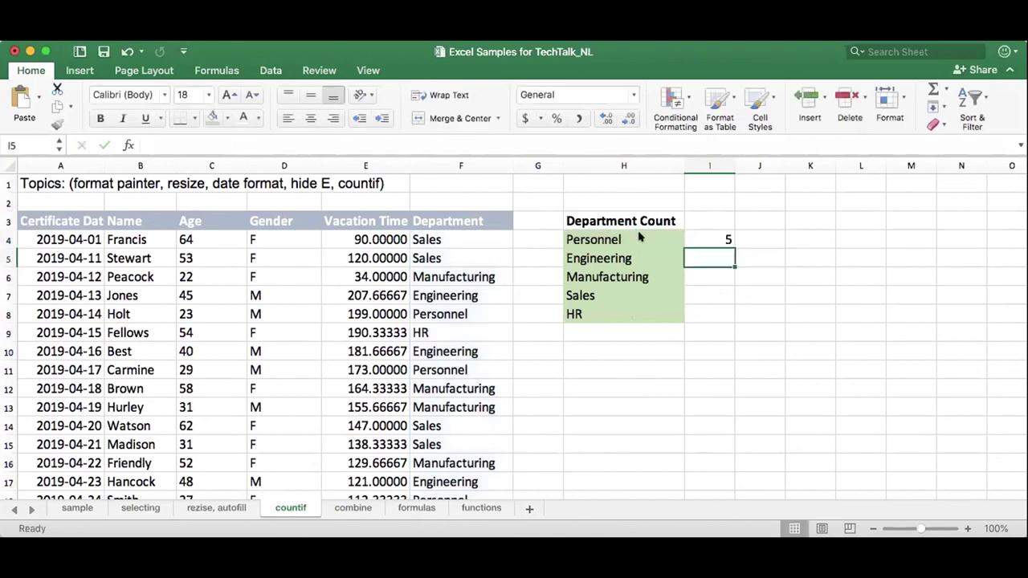
{"action": "left_click", "coordinate": [471, 291]}
Retype row 7's department as Personnel and confirm I4's count rises to 6.
{"action": "type", "text": "Personnel"}
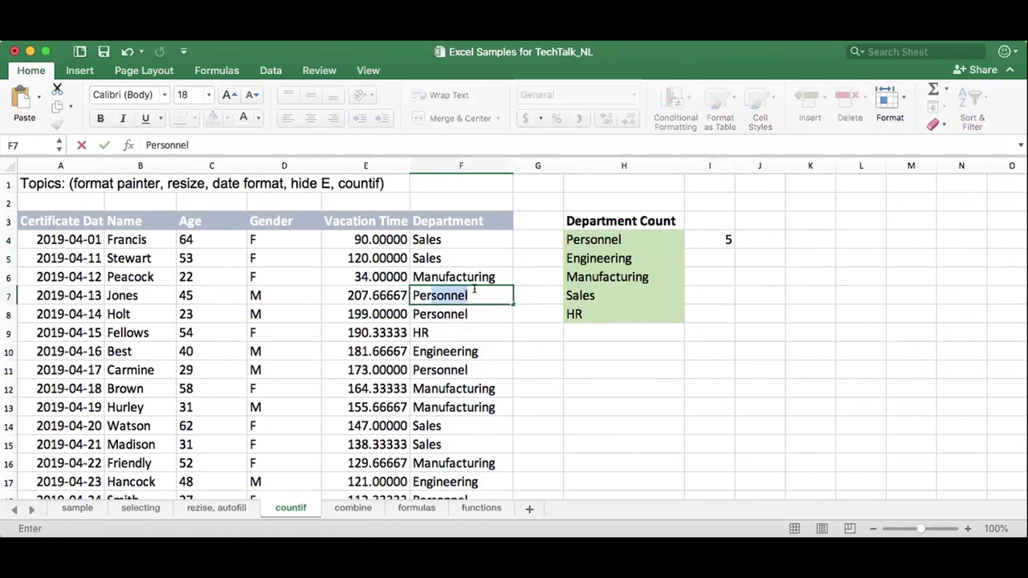
{"action": "key", "text": "Return"}
{"action": "left_click", "coordinate": [707, 240]}
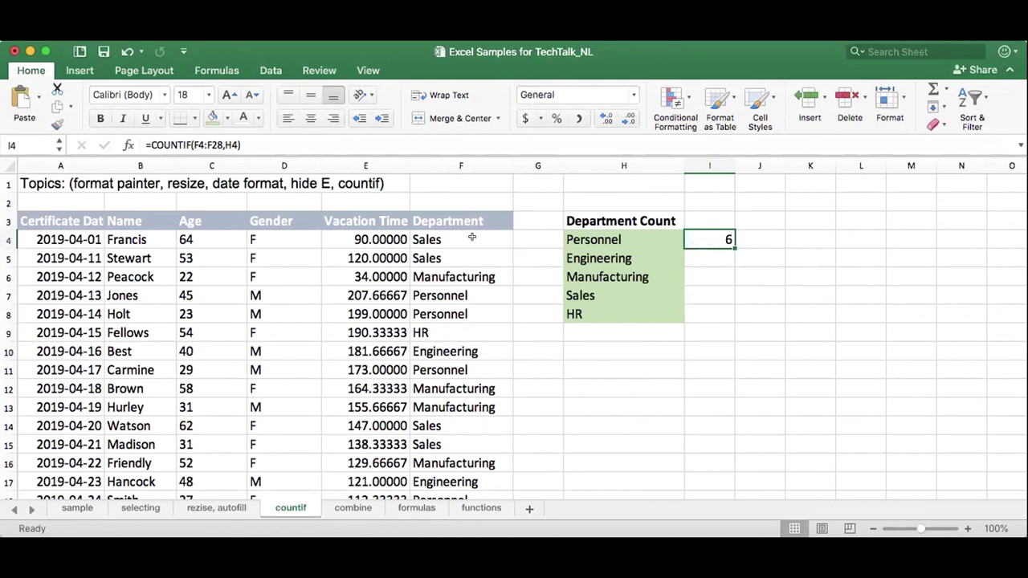
{"action": "left_click_drag", "start_coordinate": [470, 240], "coordinate": [470, 494]}
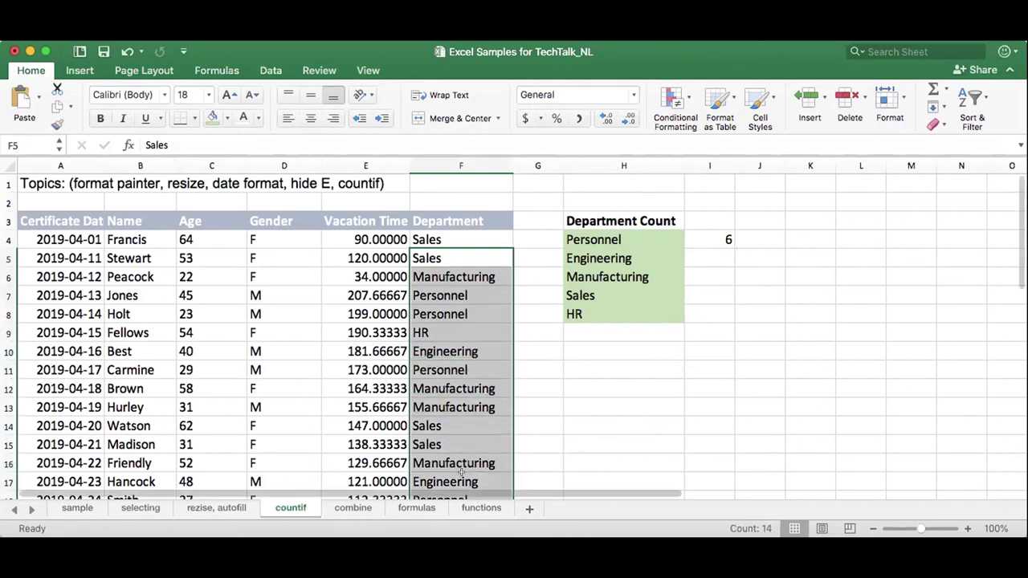
{"action": "left_click", "coordinate": [582, 273]}
Fill the COUNTIF formula from I4 down to I8, giving counts 6, 5, 7, 4 and 1.
{"action": "left_click_drag", "start_coordinate": [470, 276], "coordinate": [471, 485]}
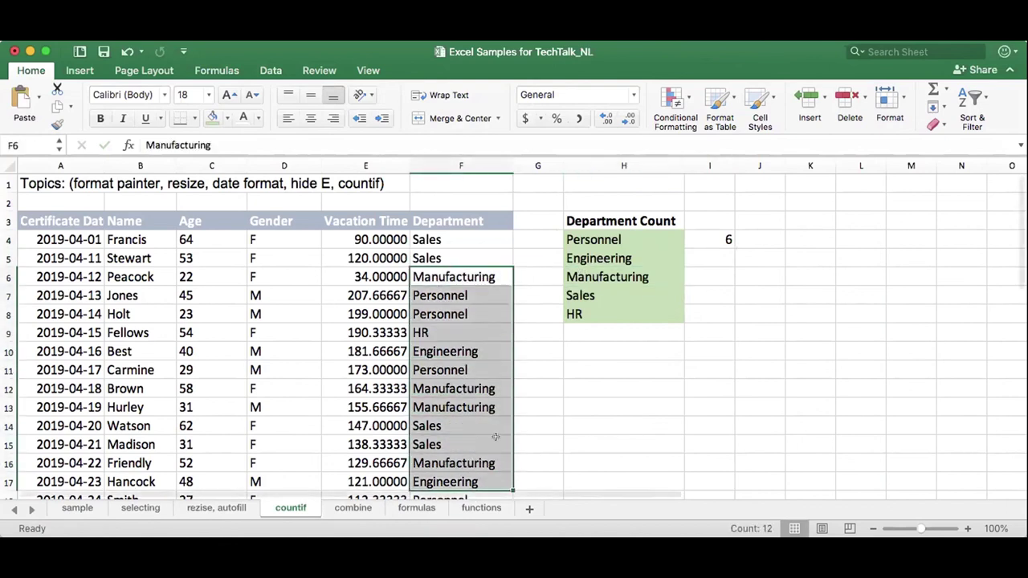
{"action": "left_click", "coordinate": [479, 238]}
{"action": "left_click", "coordinate": [718, 238]}
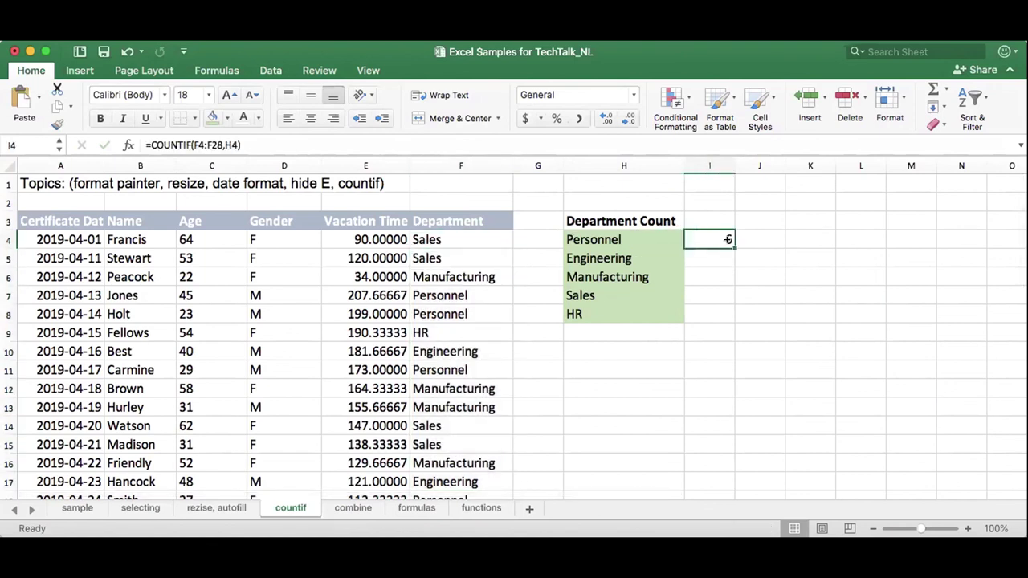
{"action": "left_click_drag", "start_coordinate": [731, 240], "coordinate": [729, 316]}
{"action": "left_click", "coordinate": [692, 312]}
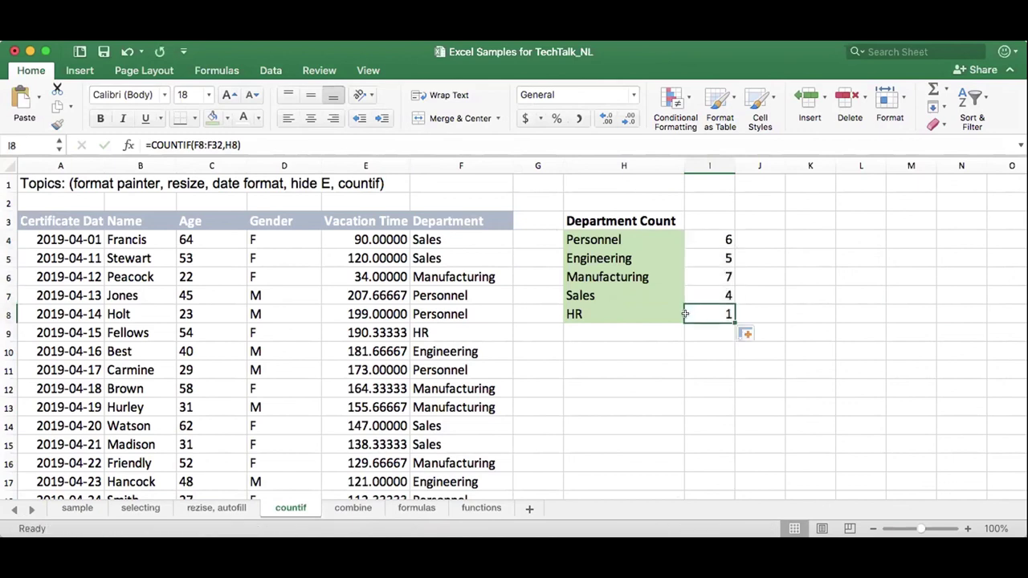